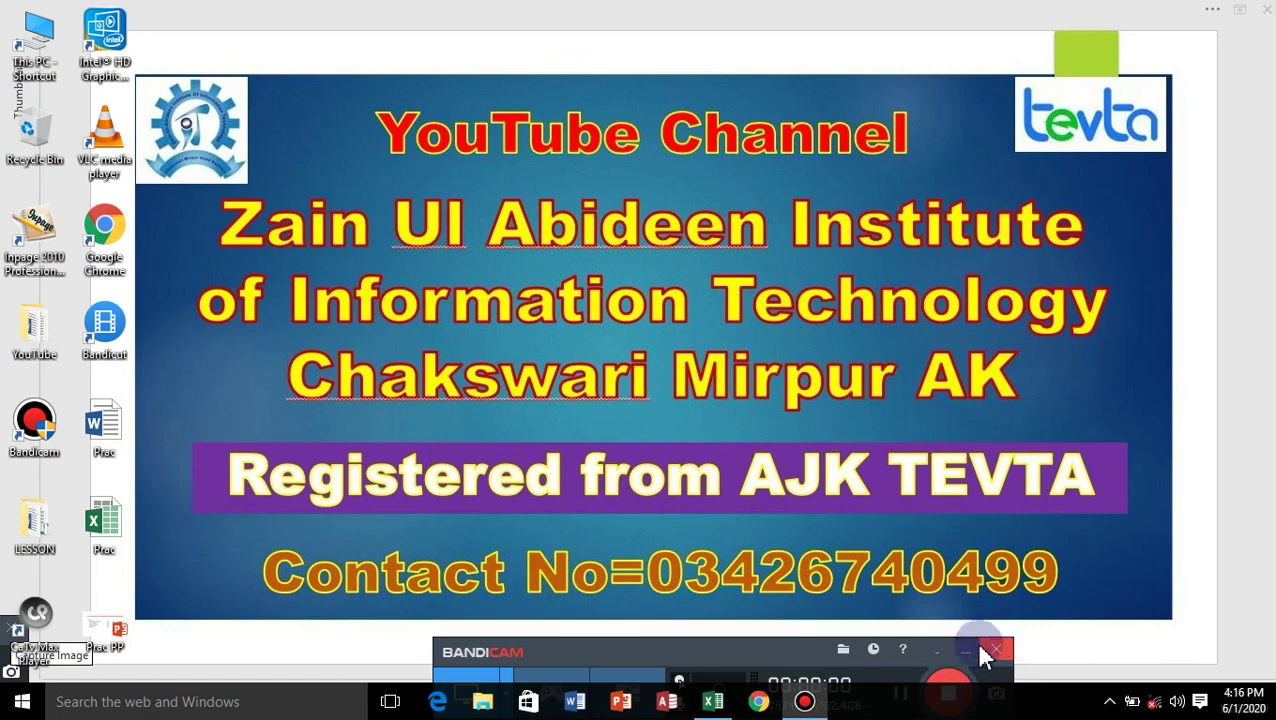
# Hide the recorder bar and bring up the Prac workbook on the Lookup to left sheet.
pyautogui.click(968, 651)
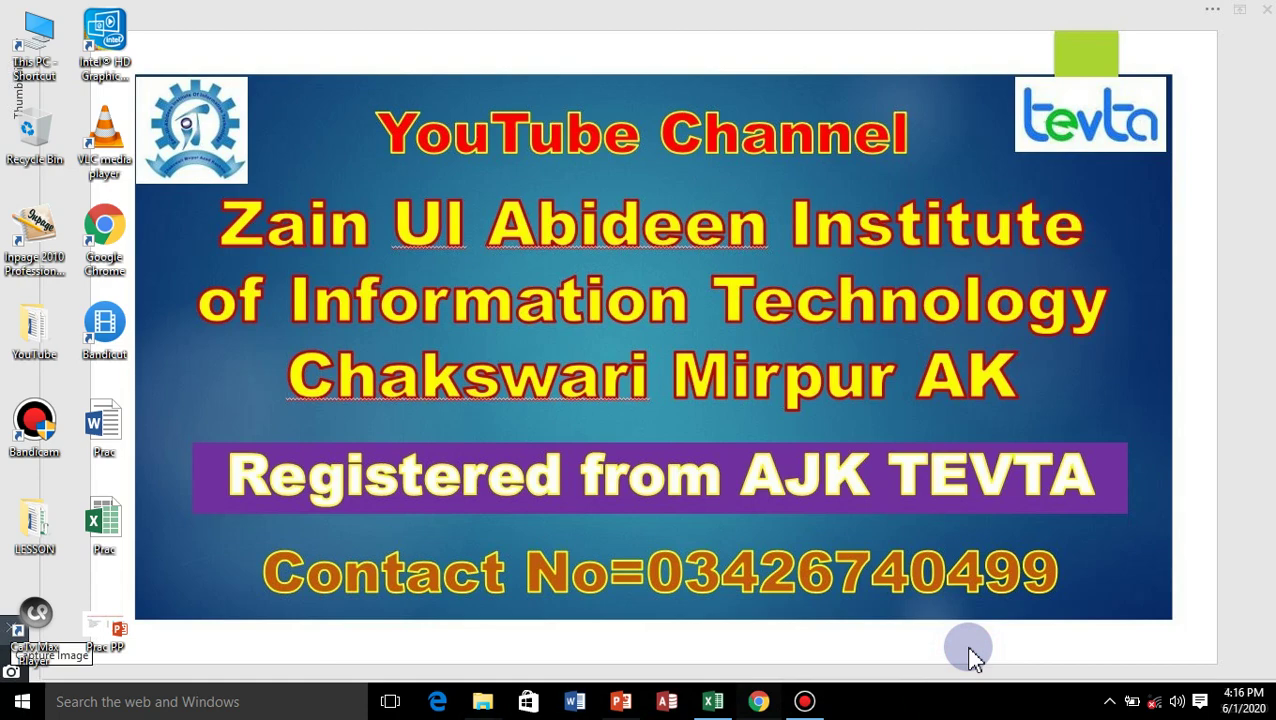
pyautogui.click(714, 704)
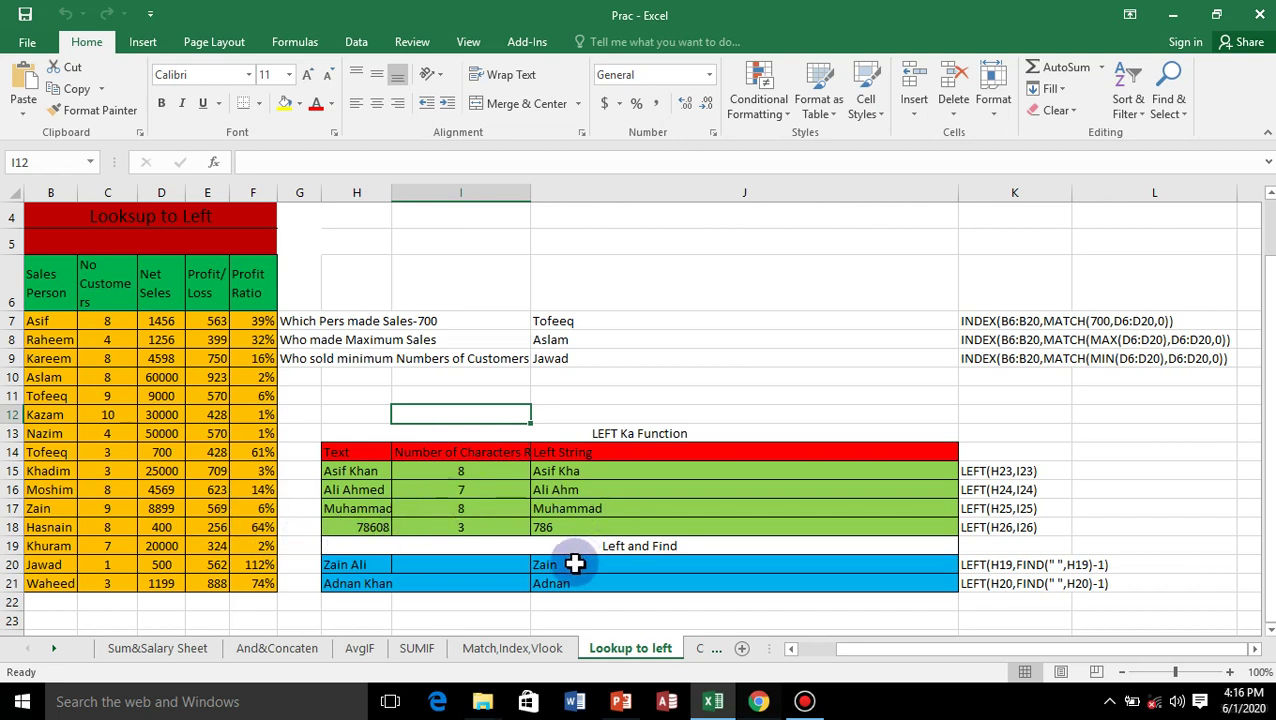
# Clear the three INDEX/MATCH lookup answers in J7:J9.
pyautogui.click(569, 322)
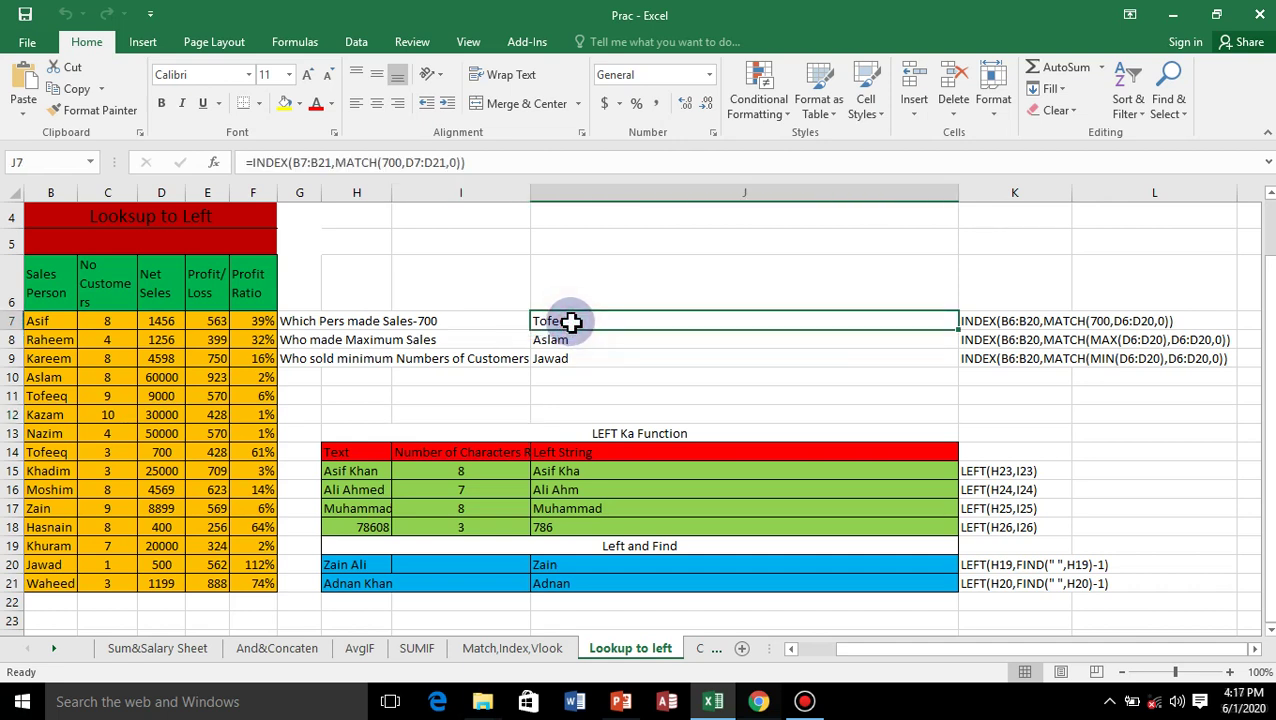
pyautogui.moveTo(569, 322); pyautogui.dragTo(554, 366)
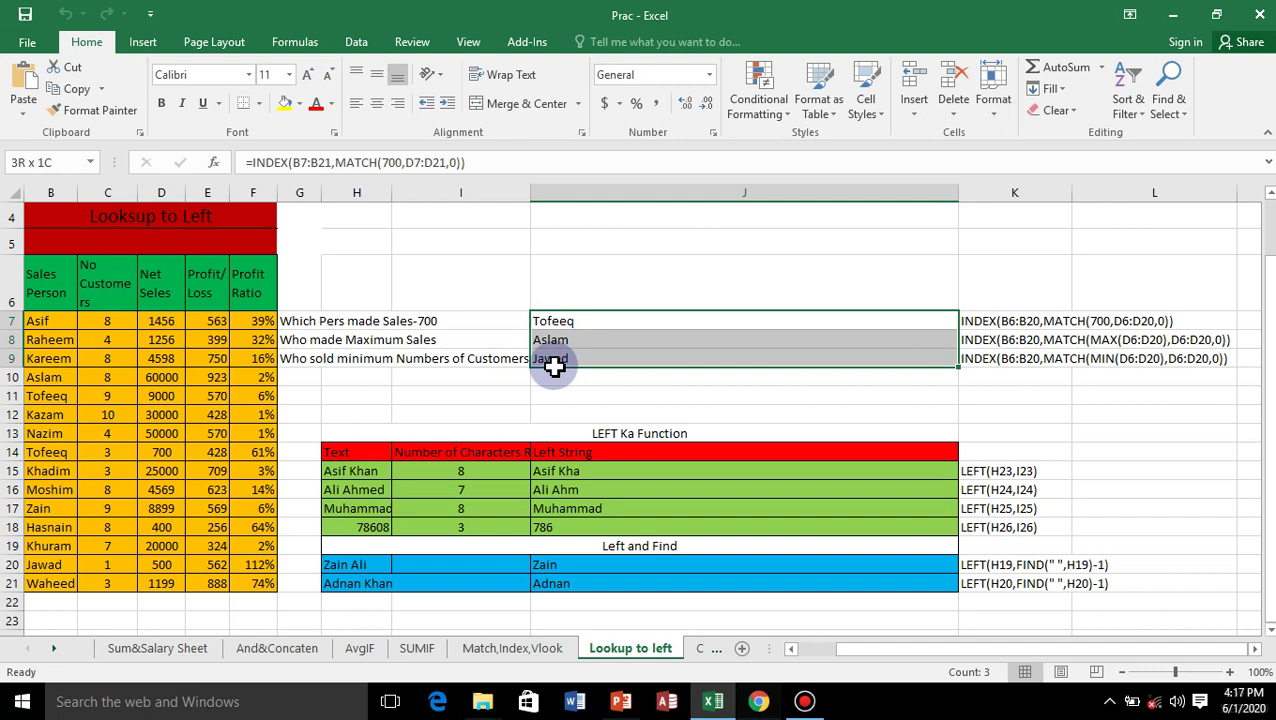
pyautogui.moveTo(554, 366); pyautogui.dragTo(557, 377)
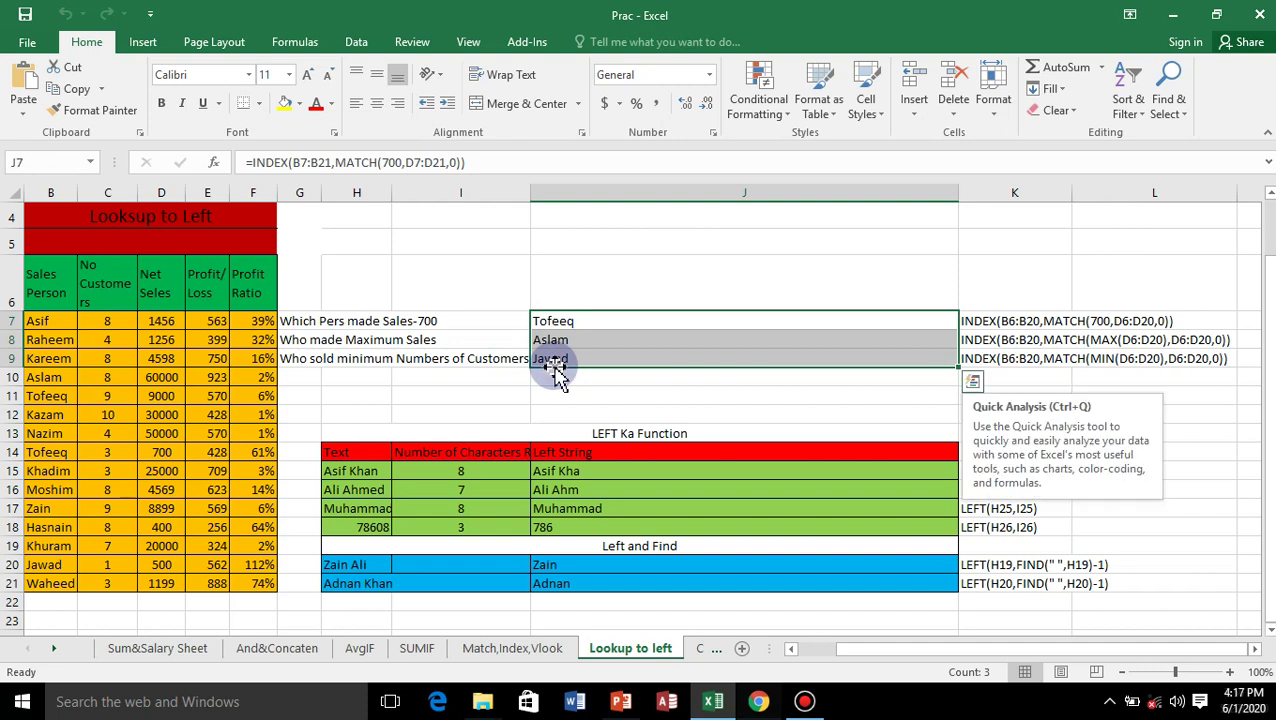
pyautogui.press('Delete')
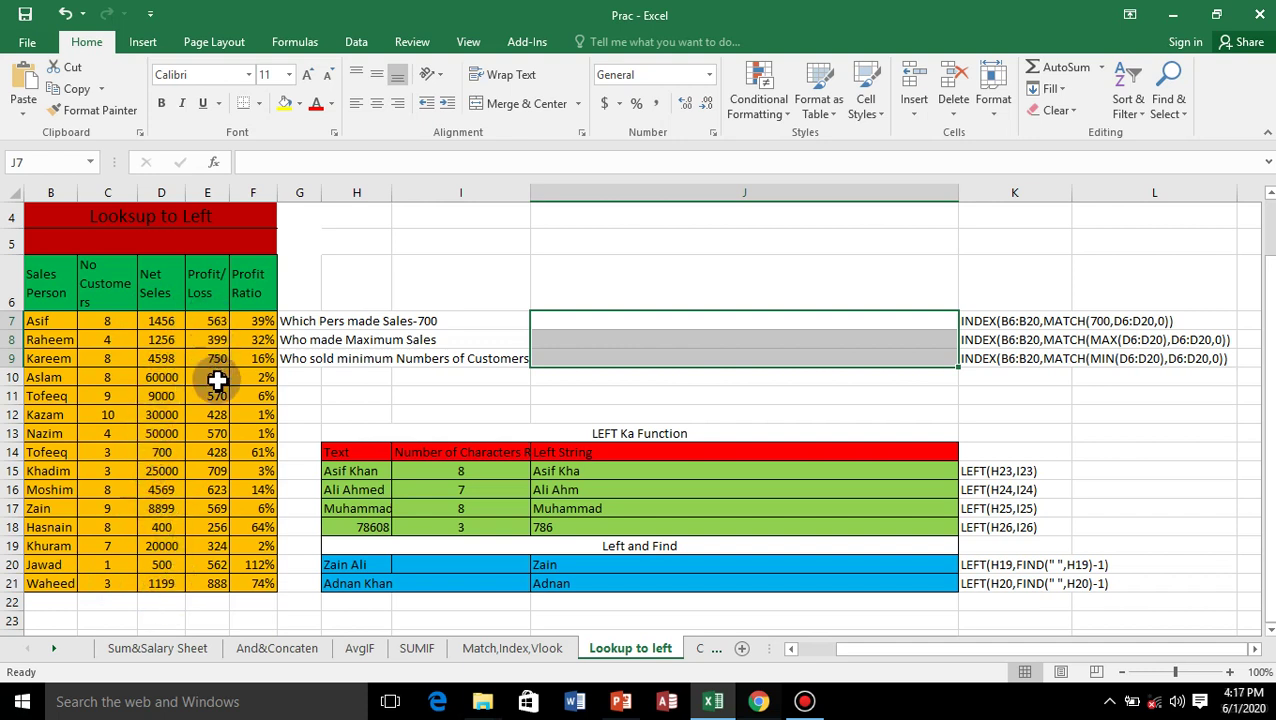
# Clear the existing Profit Ratio values in F7:F21.
pyautogui.click(263, 322)
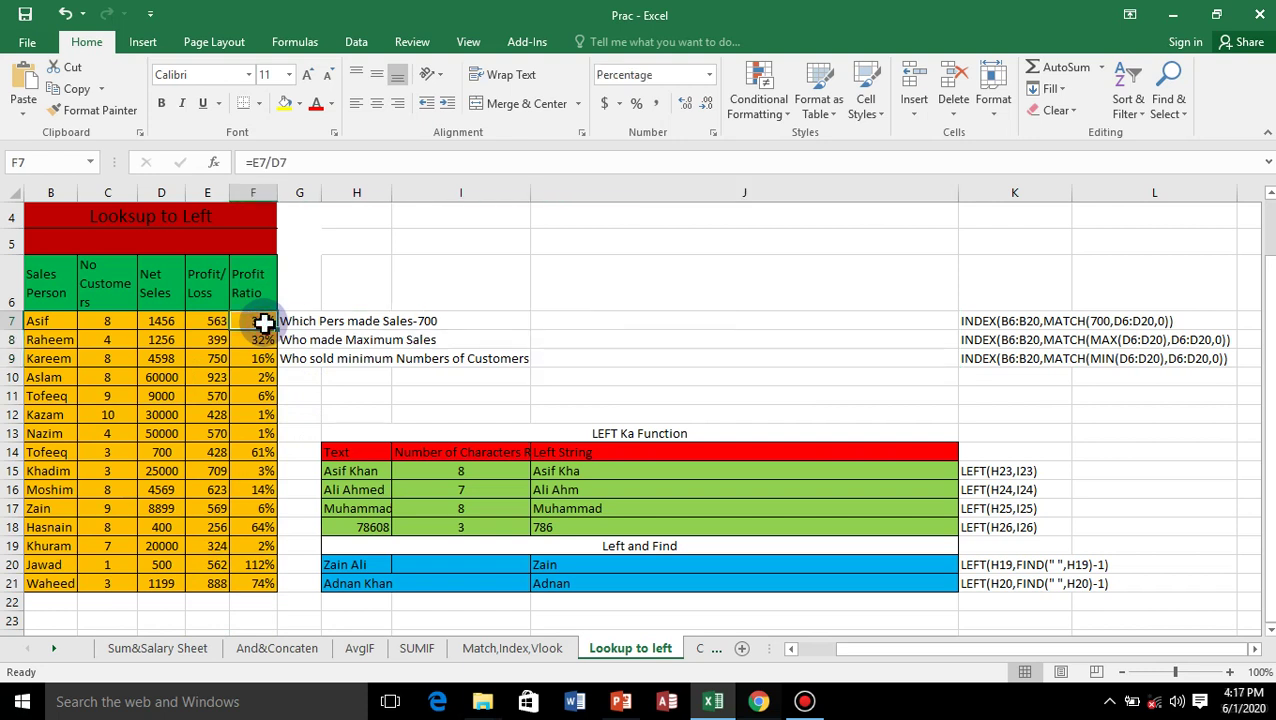
pyautogui.moveTo(263, 322); pyautogui.dragTo(238, 588)
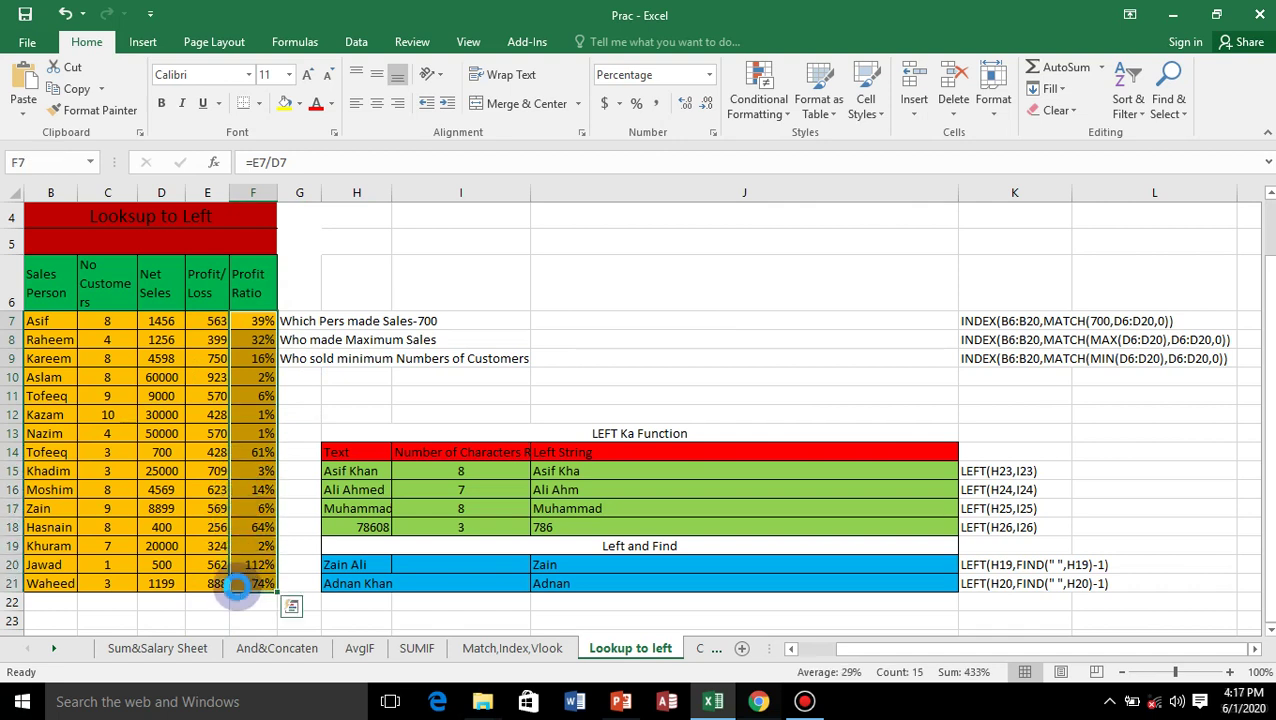
pyautogui.press('Delete')
# Enter =E7/D7 in F7 and fill it down to F21.
pyautogui.click(268, 322)
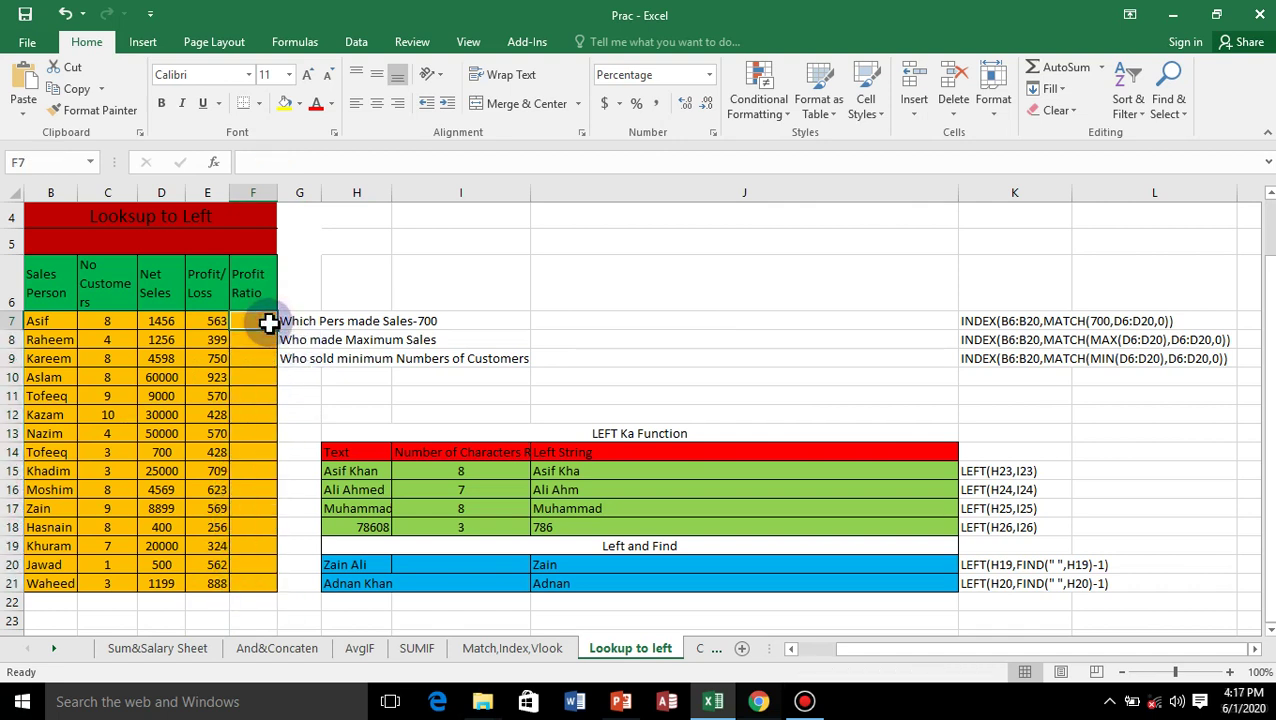
pyautogui.write('=')
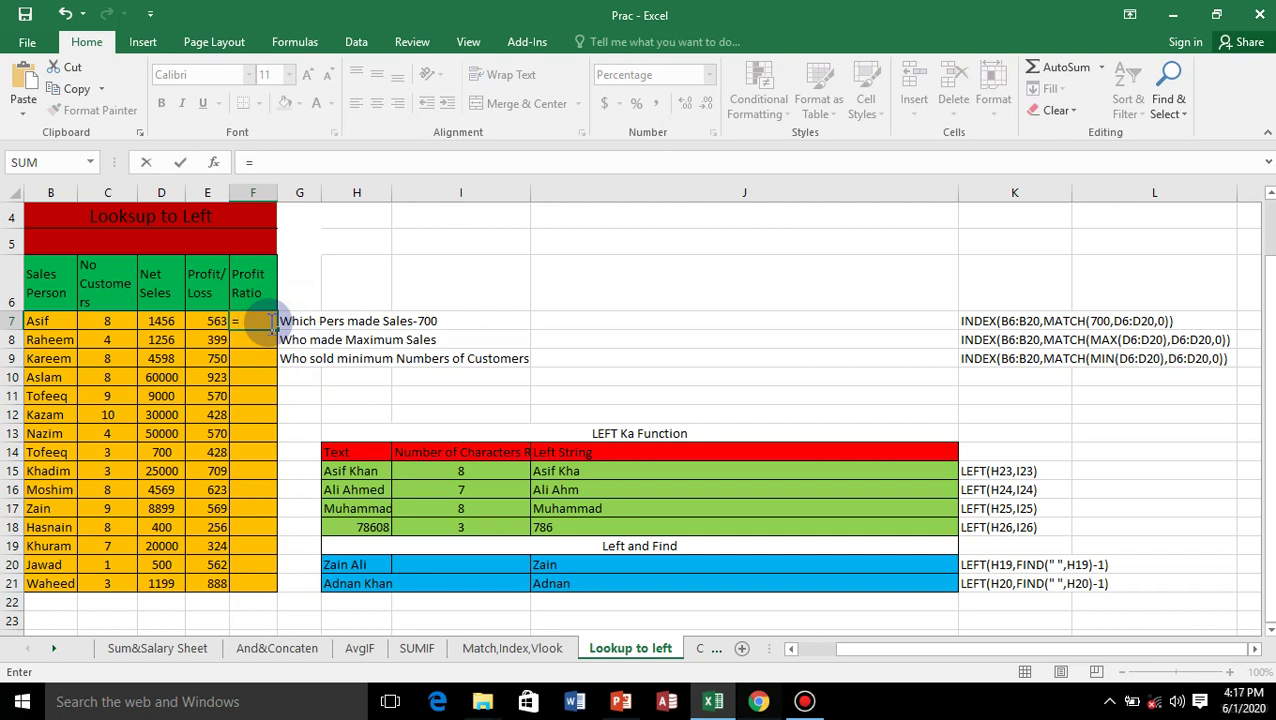
pyautogui.click(213, 320)
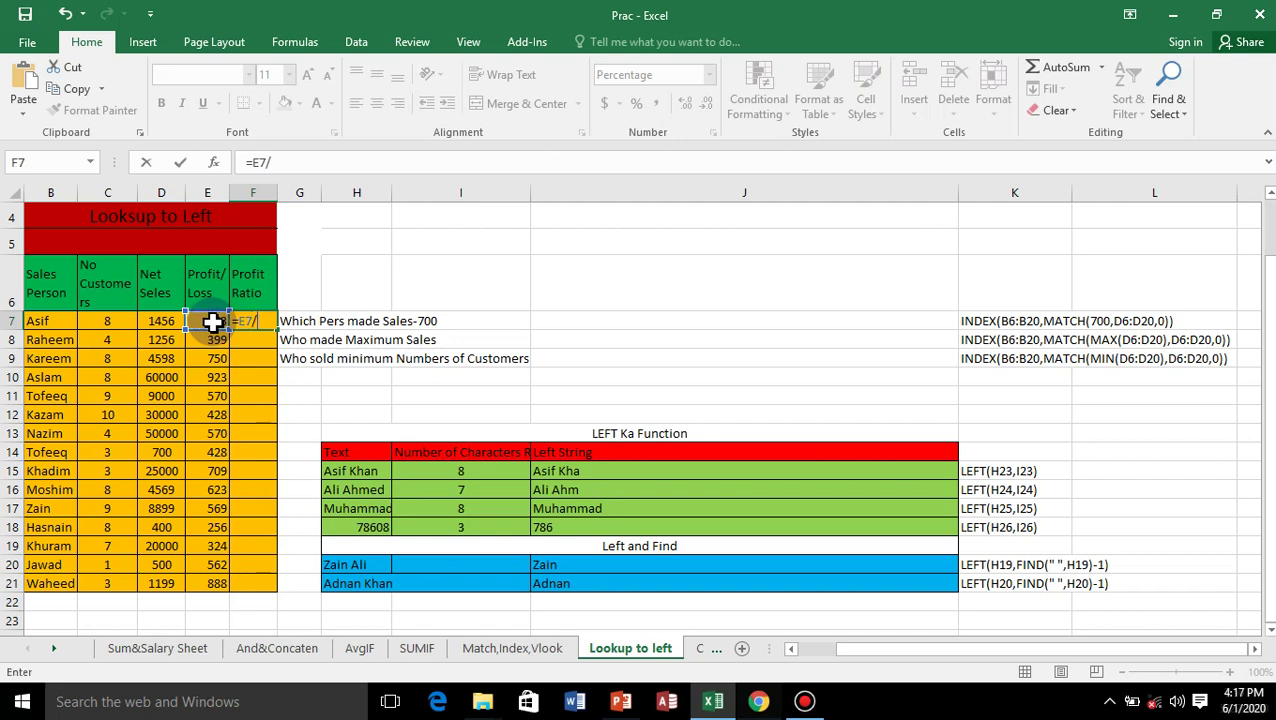
pyautogui.write('/')
pyautogui.click(160, 323)
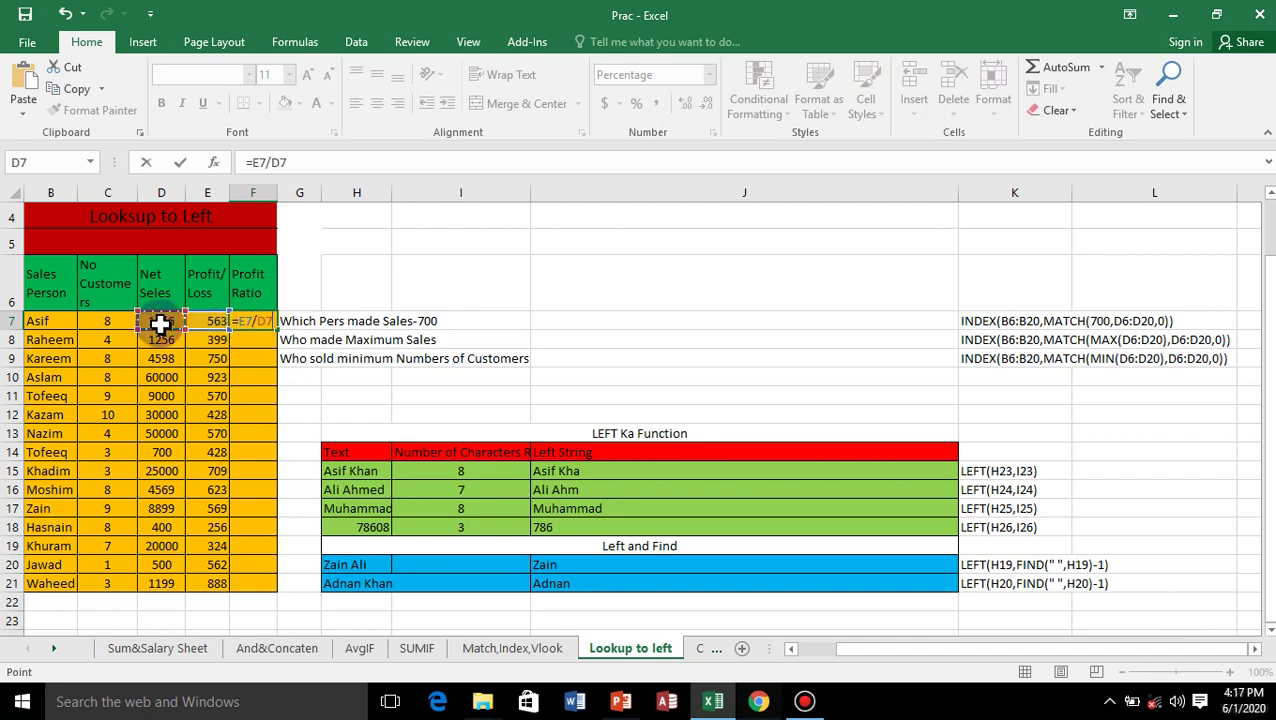
pyautogui.press('Return')
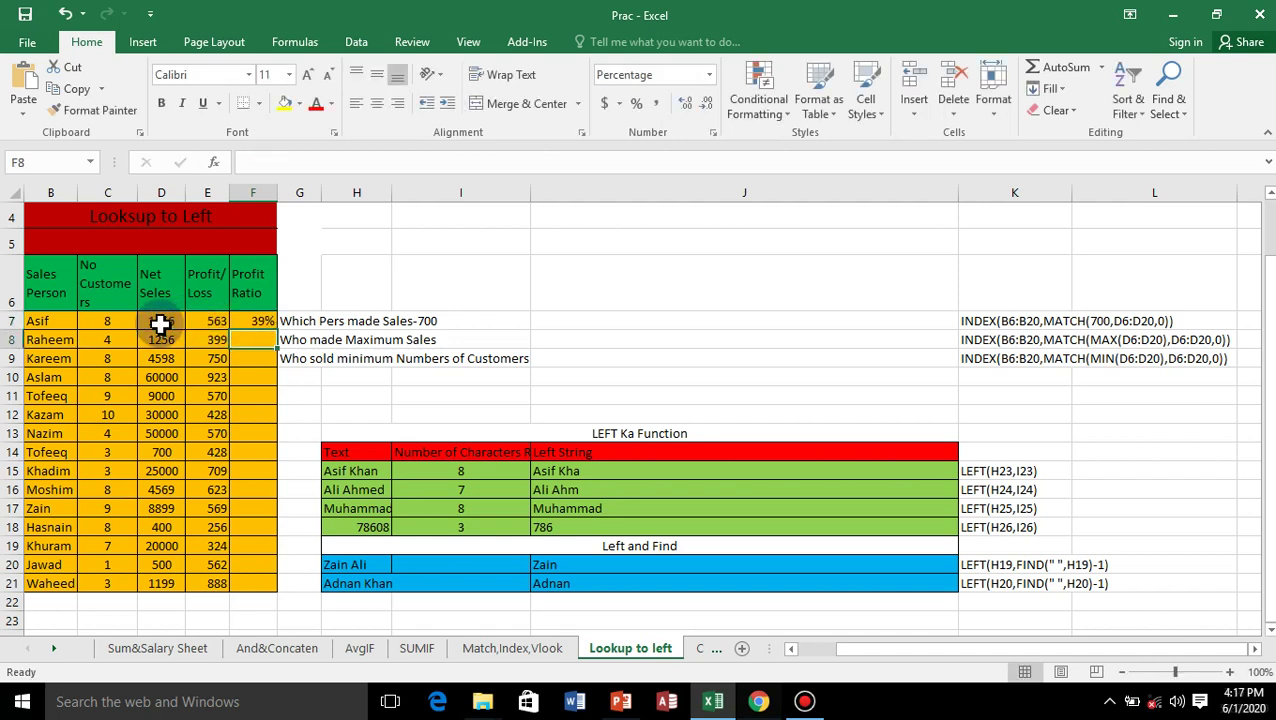
pyautogui.click(254, 322)
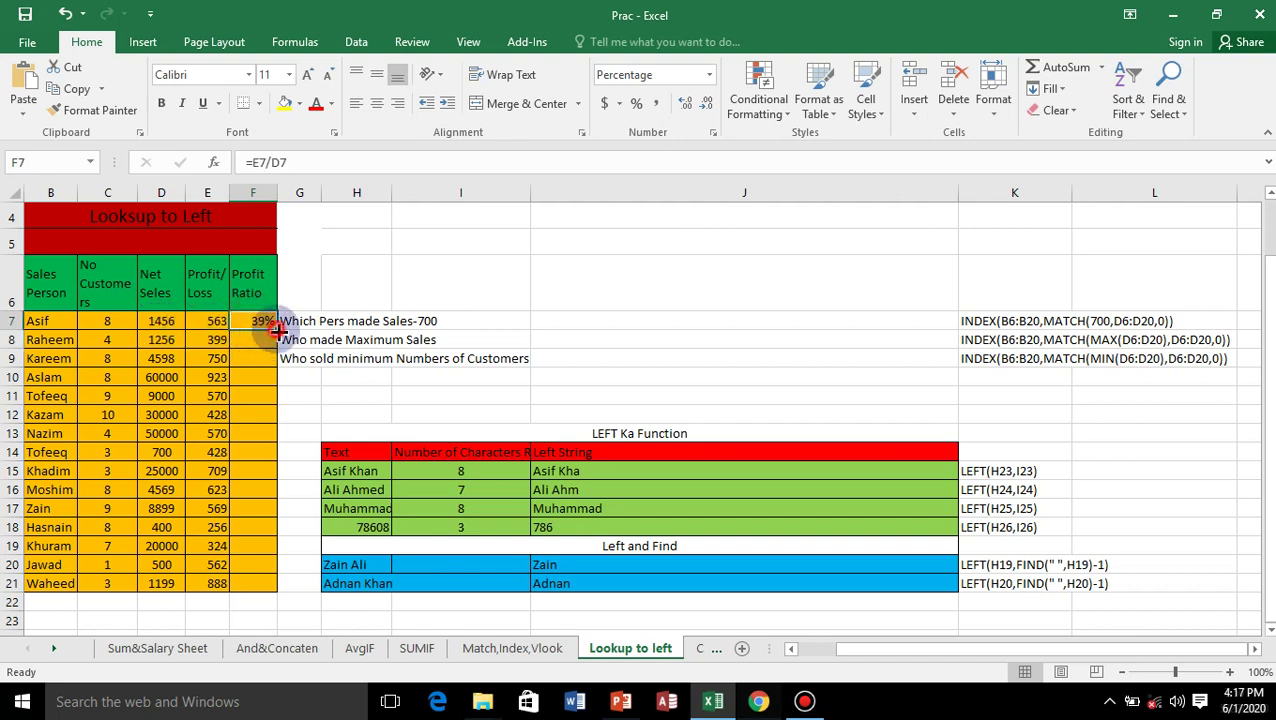
pyautogui.moveTo(276, 330); pyautogui.dragTo(278, 590)
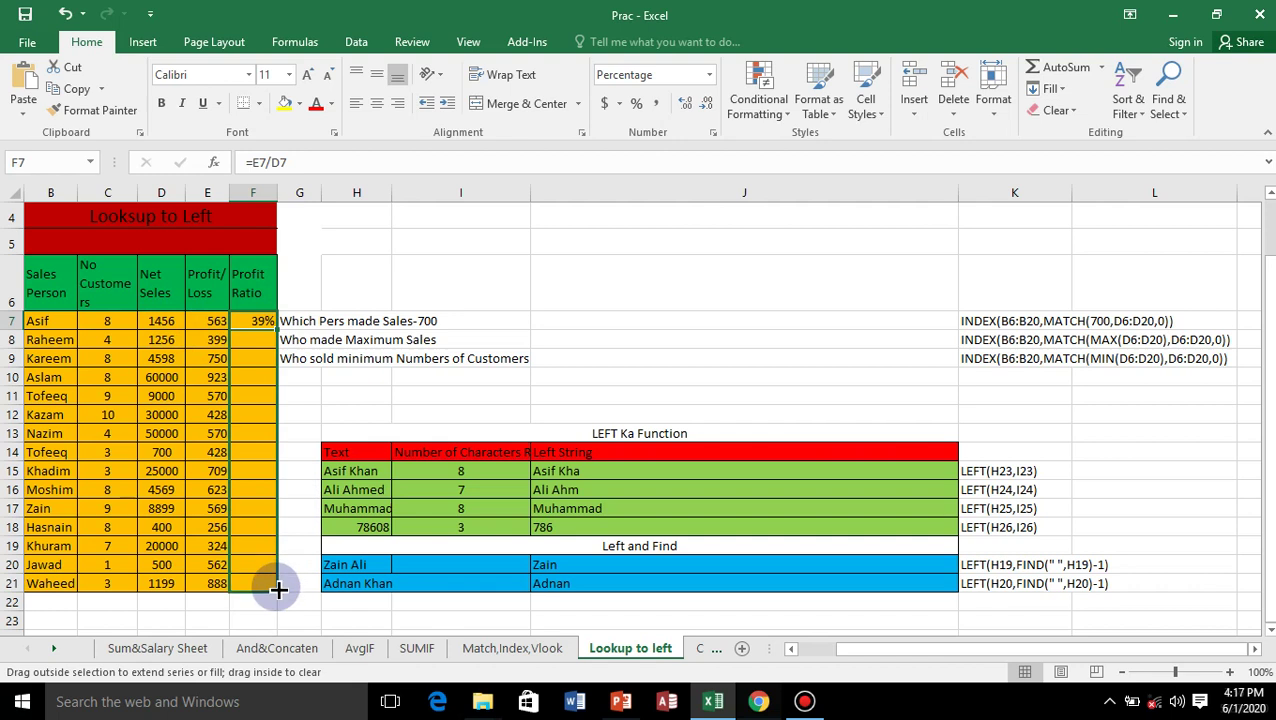
pyautogui.moveTo(352, 485); pyautogui.dragTo(572, 326)
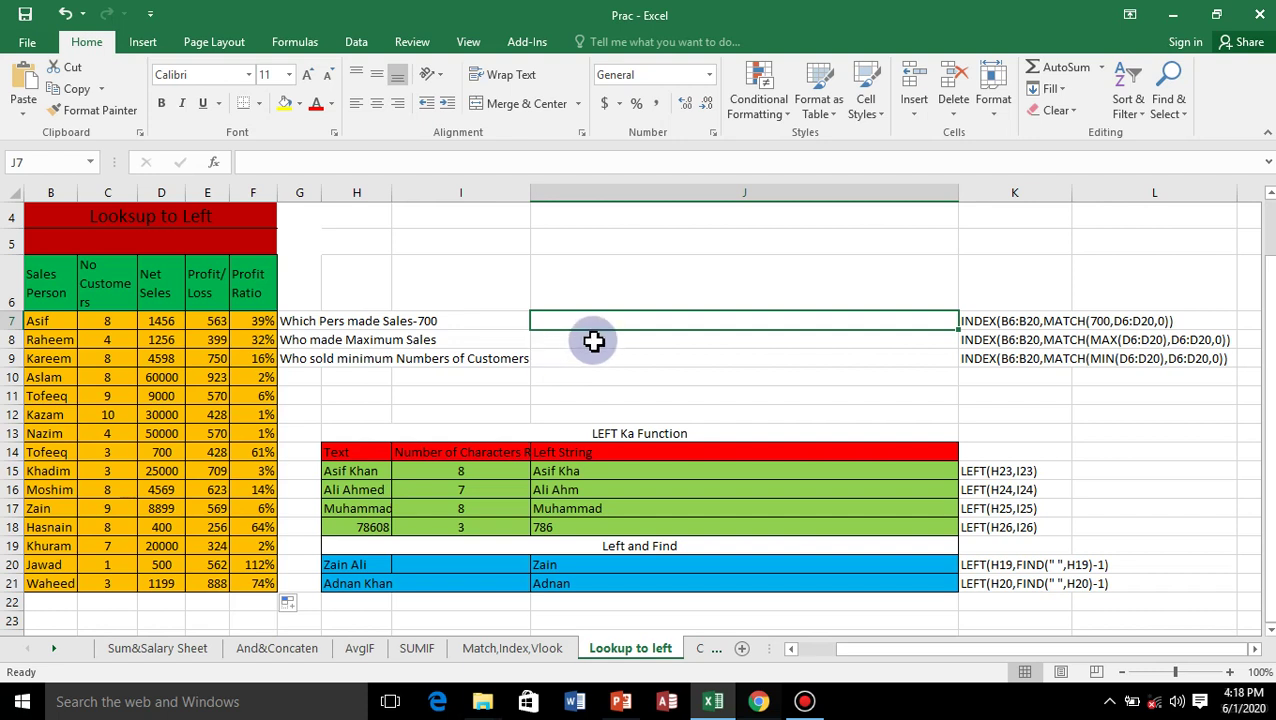
# Start an INDEX formula in J7 with the Sales Person names B7:B21 as the result range.
pyautogui.click(574, 320)
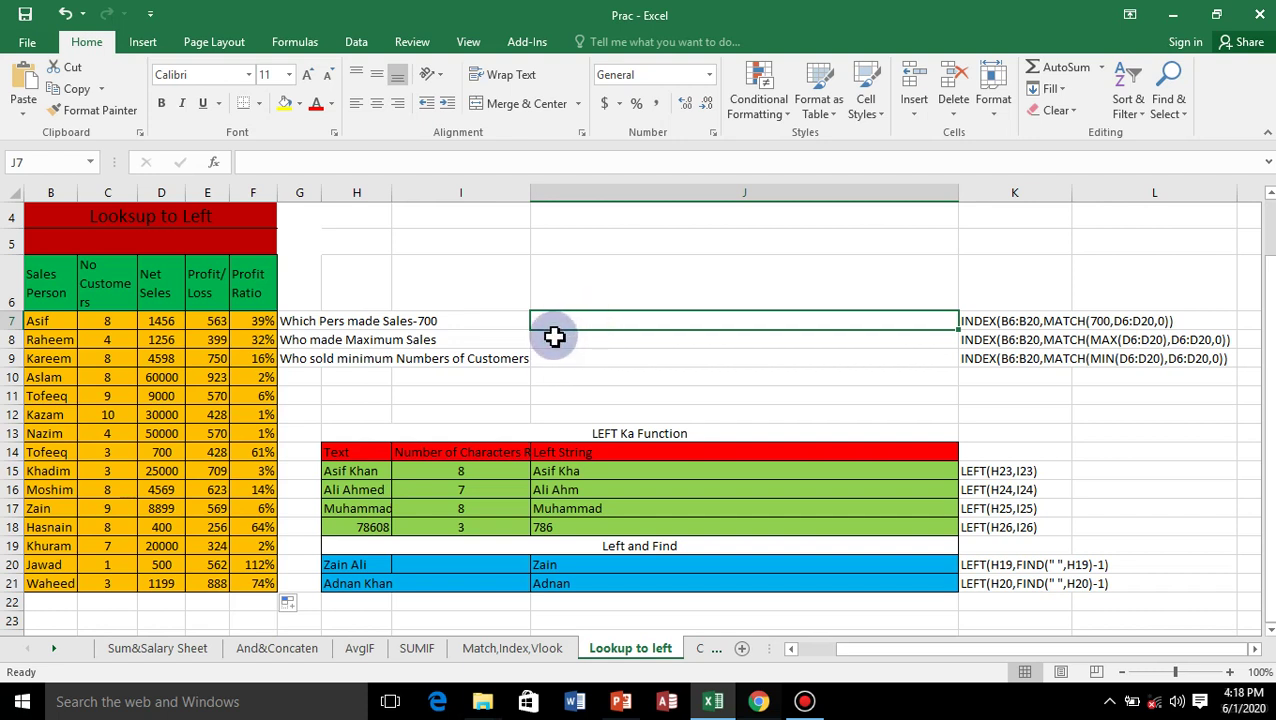
pyautogui.write('=')
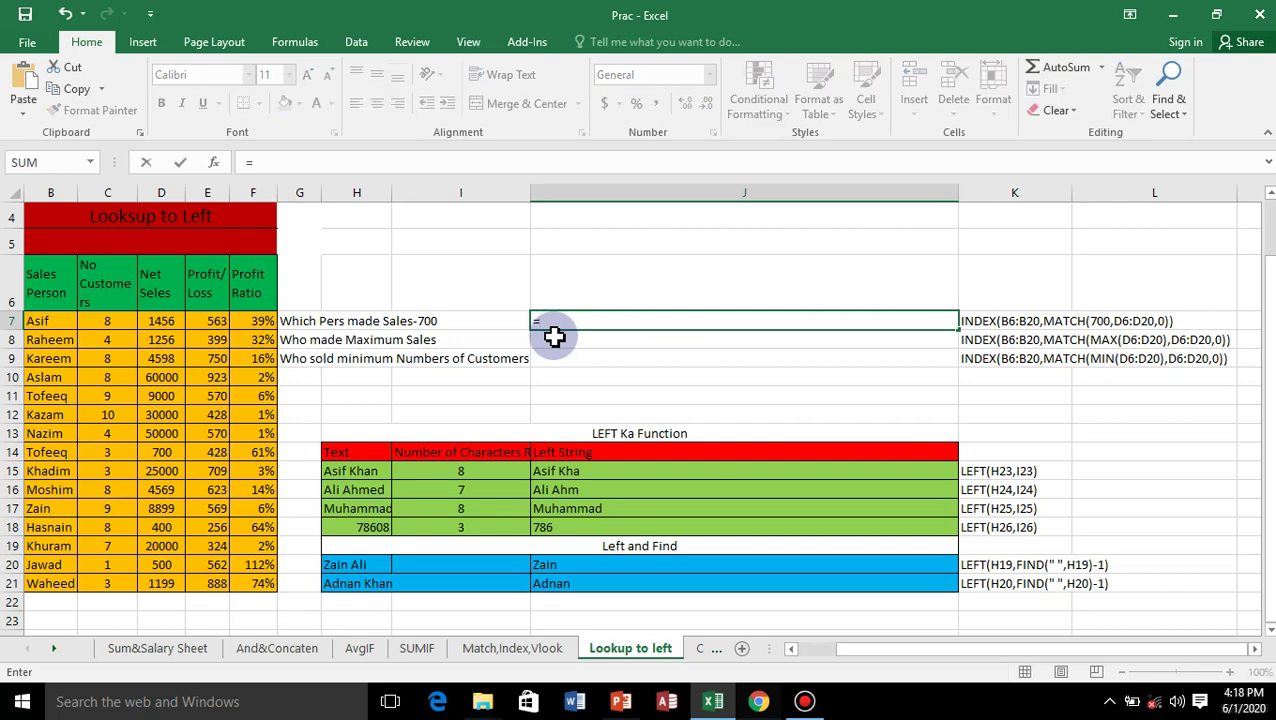
pyautogui.write('ind')
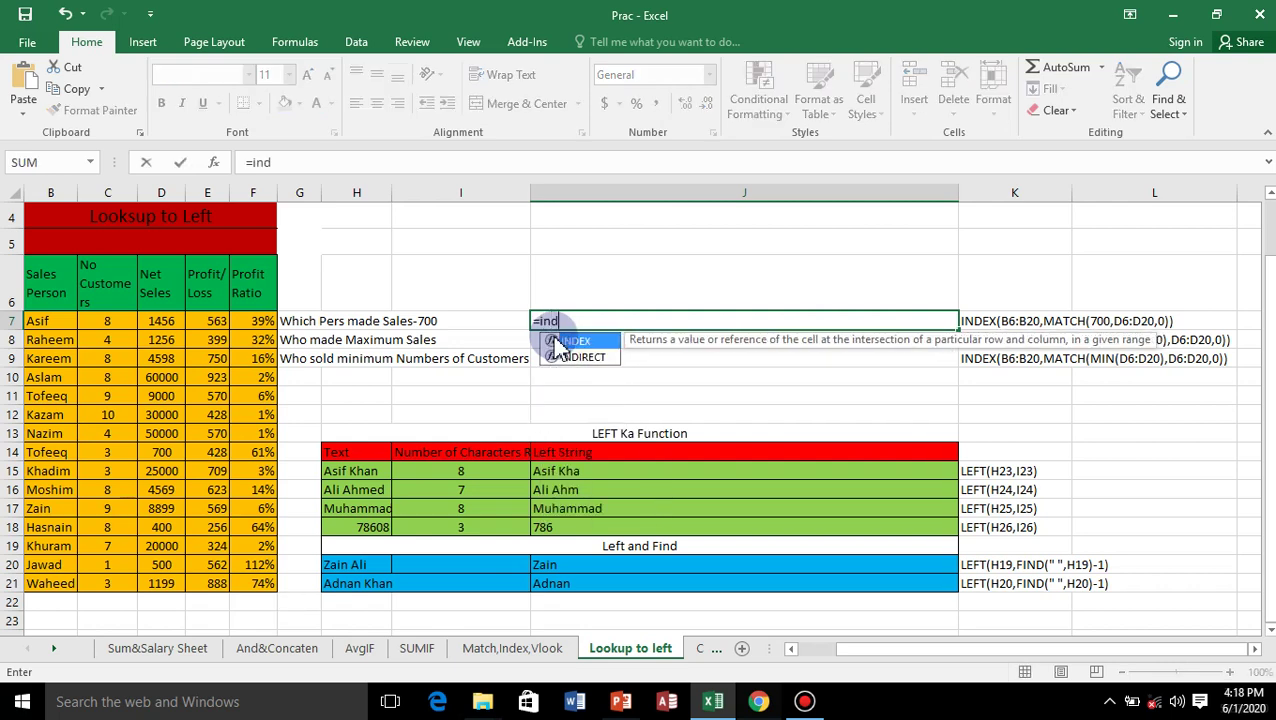
pyautogui.write('ex')
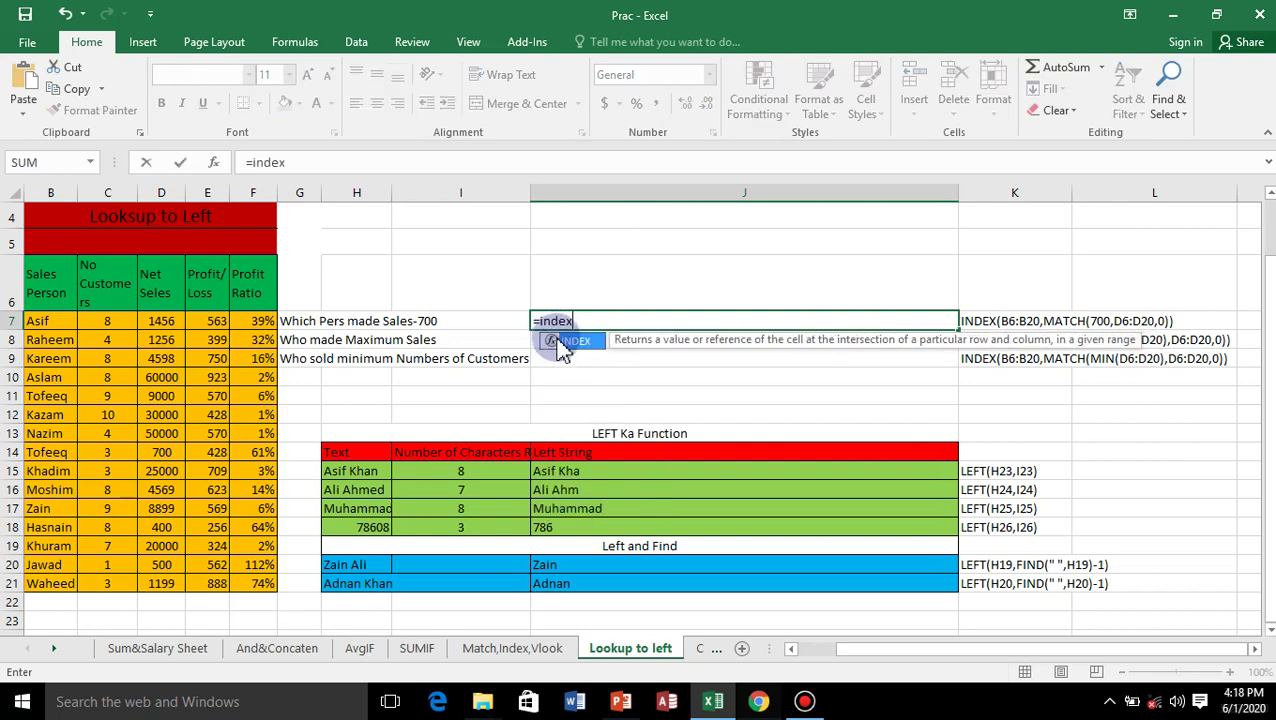
pyautogui.doubleClick(580, 341)
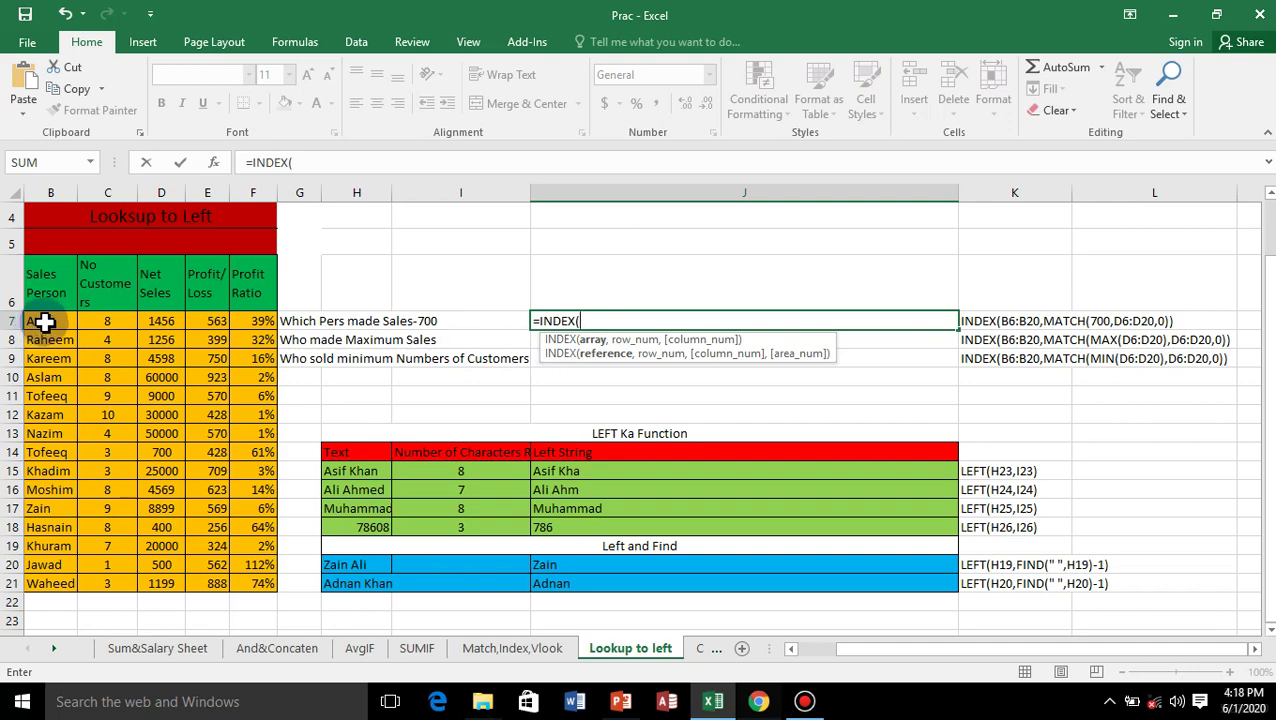
pyautogui.moveTo(44, 321)
pyautogui.mouseDown()
pyautogui.moveTo(35, 573)
pyautogui.moveTo(55, 585)
pyautogui.mouseUp()
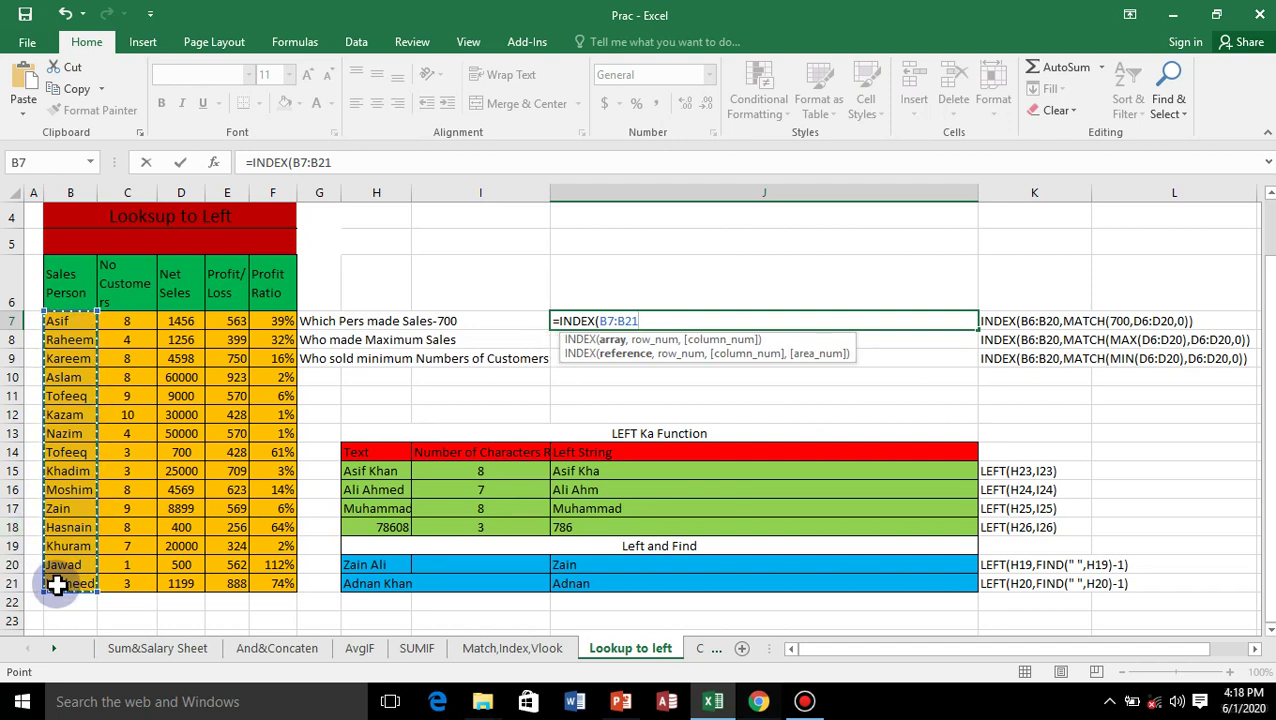
# Add MATCH(700,D7:D21,0) and close the brackets to complete the J7 formula.
pyautogui.write(',')
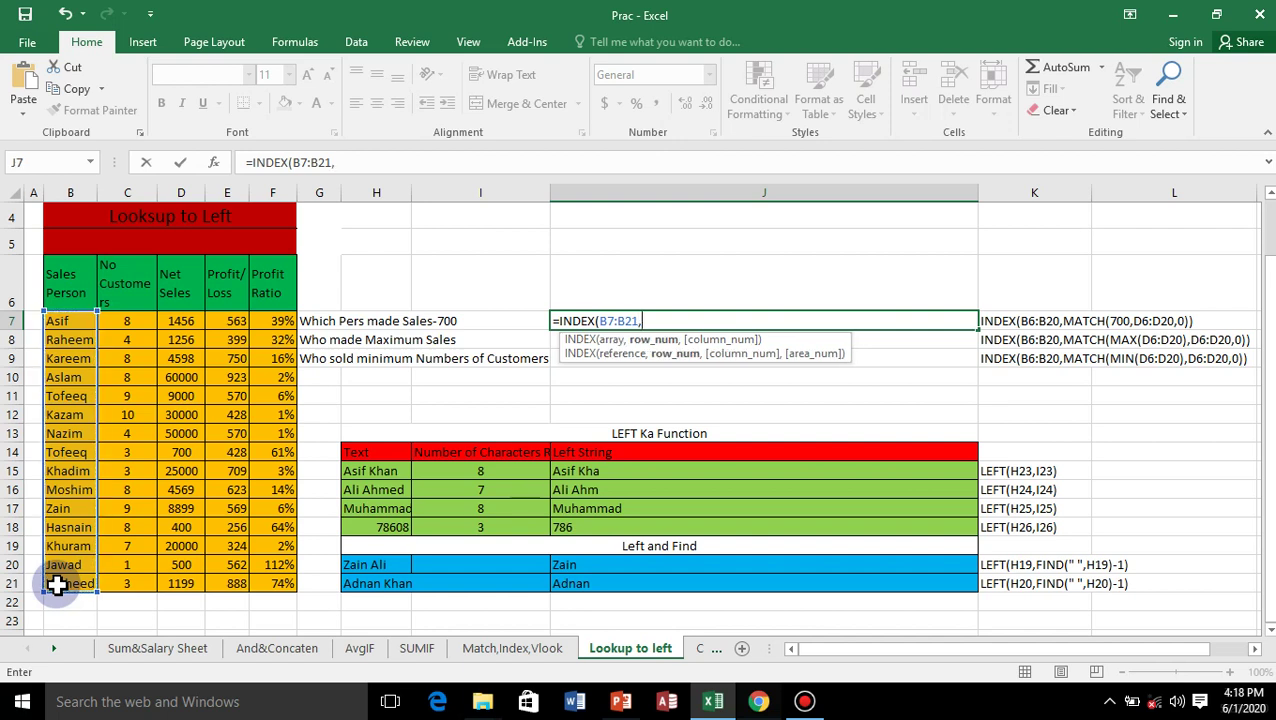
pyautogui.write('ma')
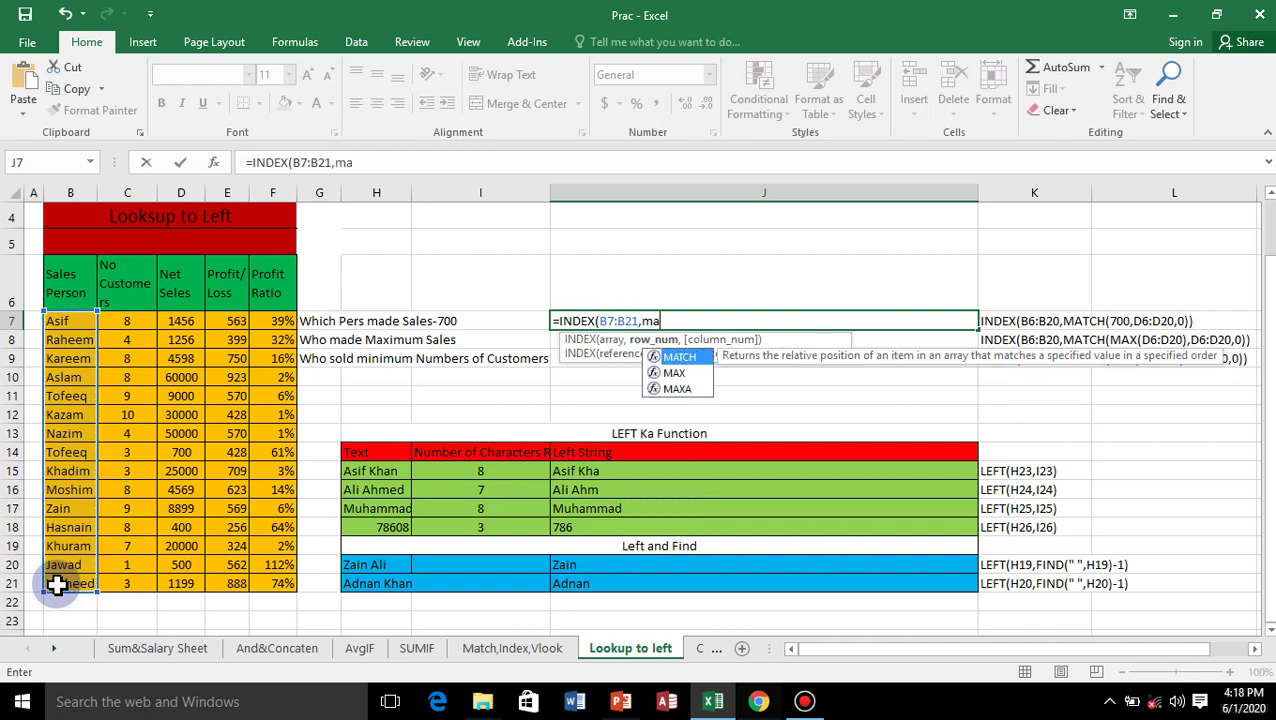
pyautogui.write('t')
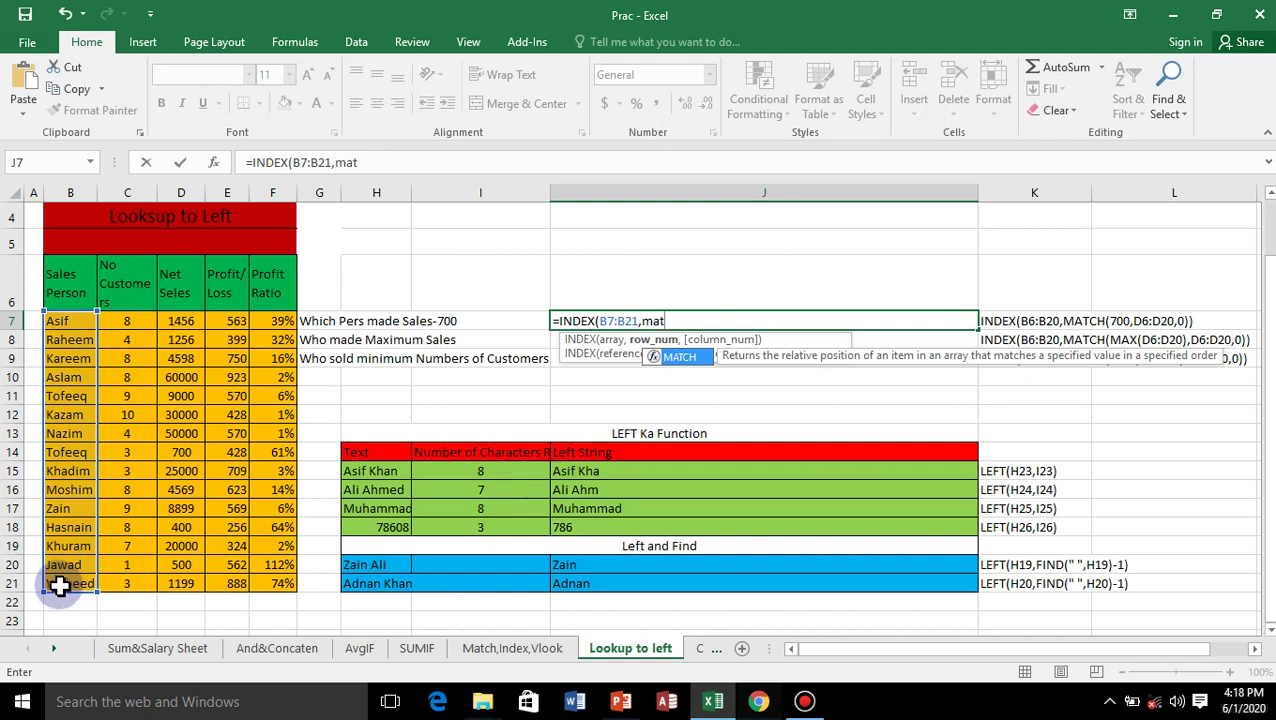
pyautogui.doubleClick(676, 357)
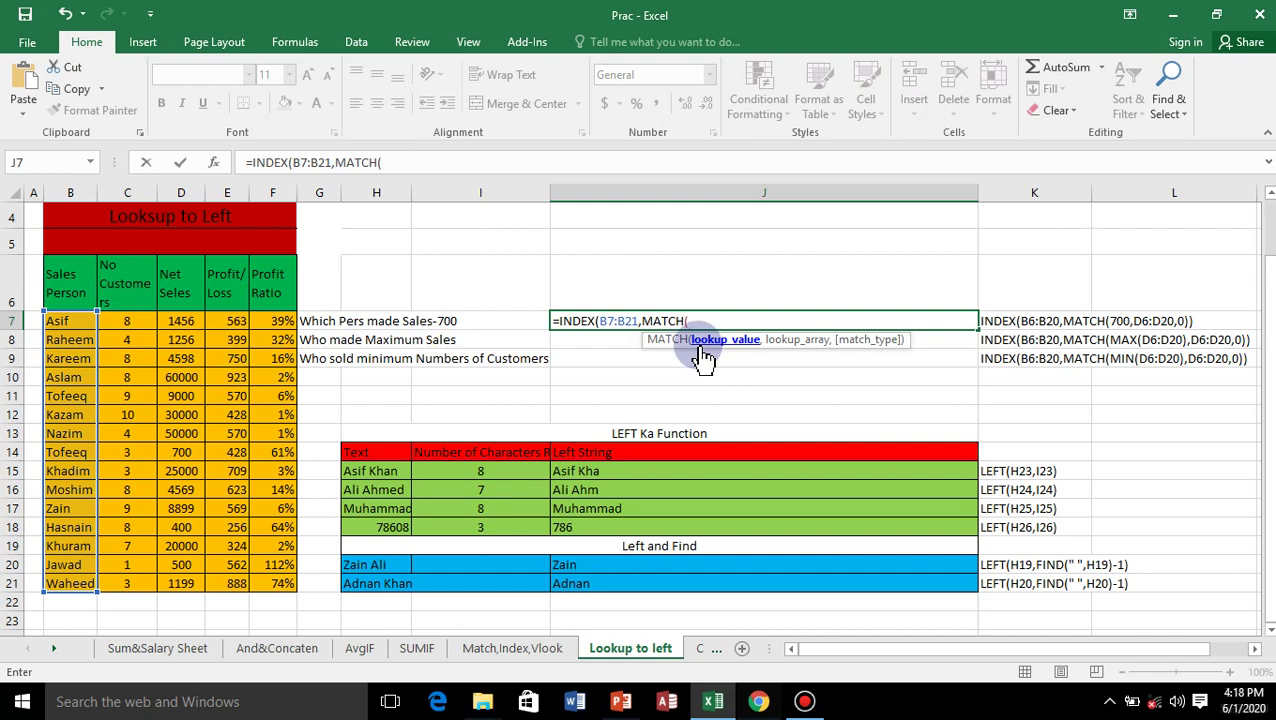
pyautogui.write('700')
pyautogui.write(',')
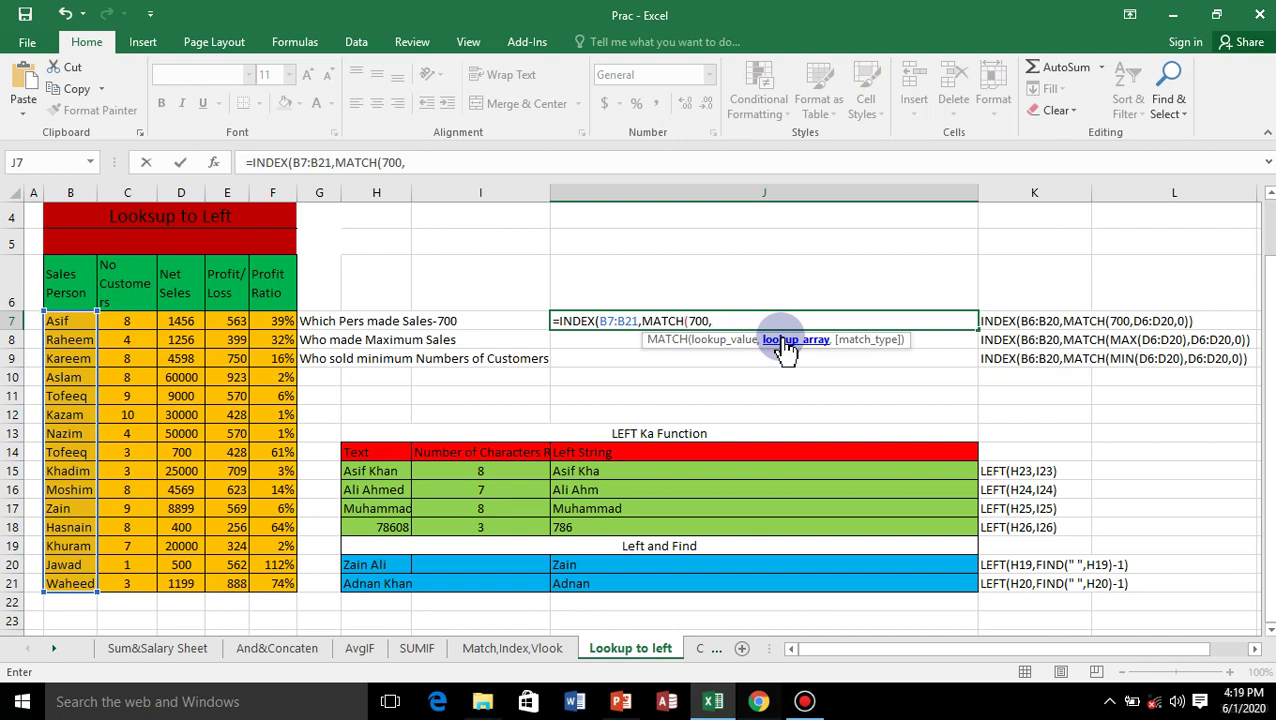
pyautogui.click(174, 320)
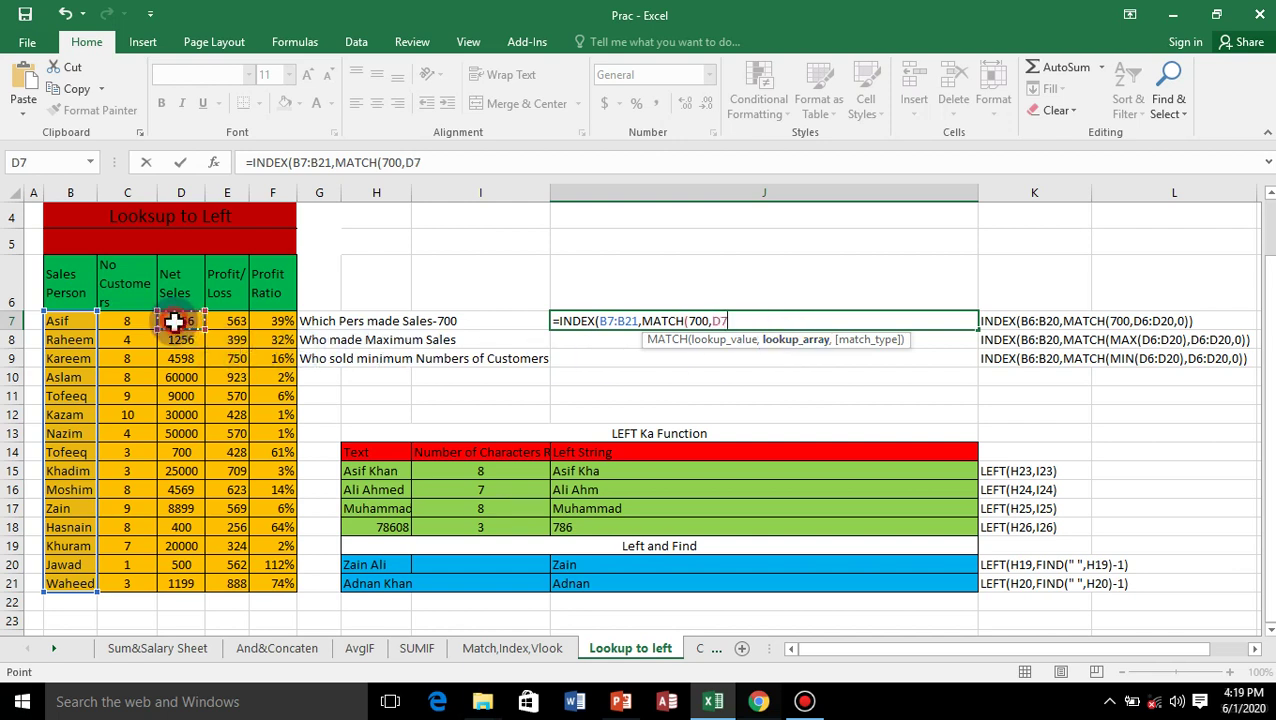
pyautogui.moveTo(174, 320); pyautogui.dragTo(163, 581)
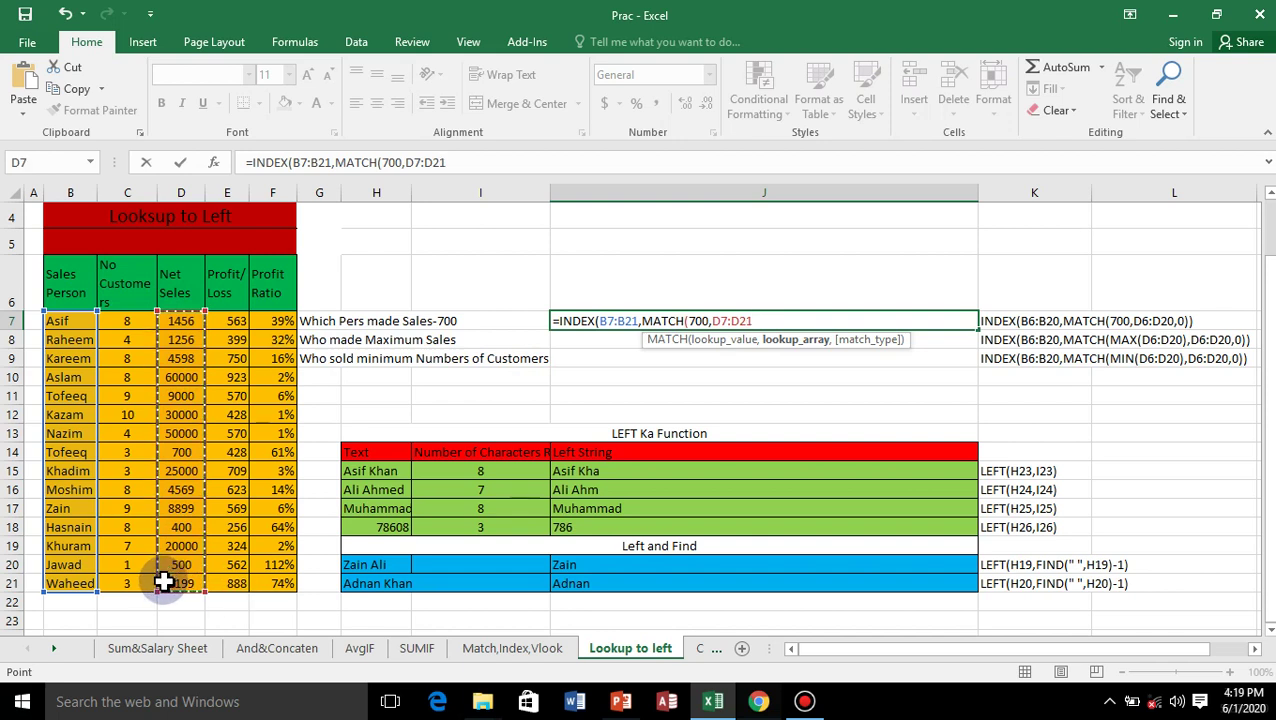
pyautogui.write(',')
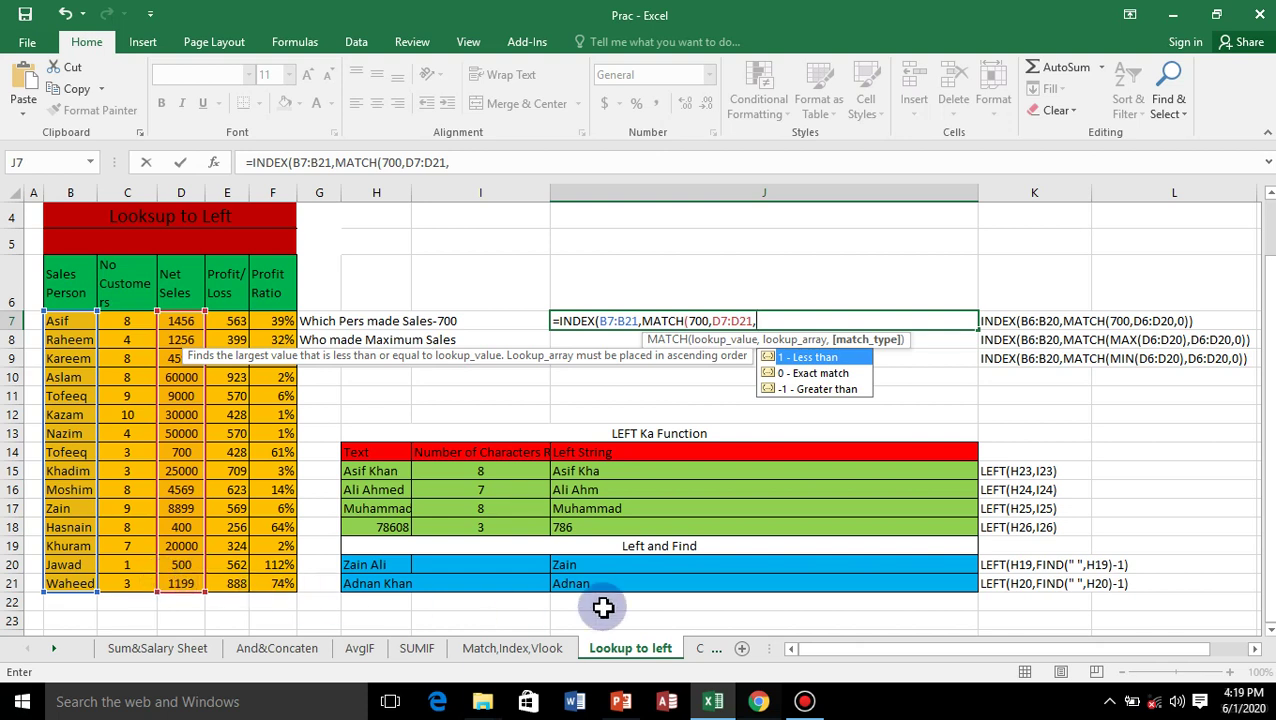
pyautogui.click(812, 372)
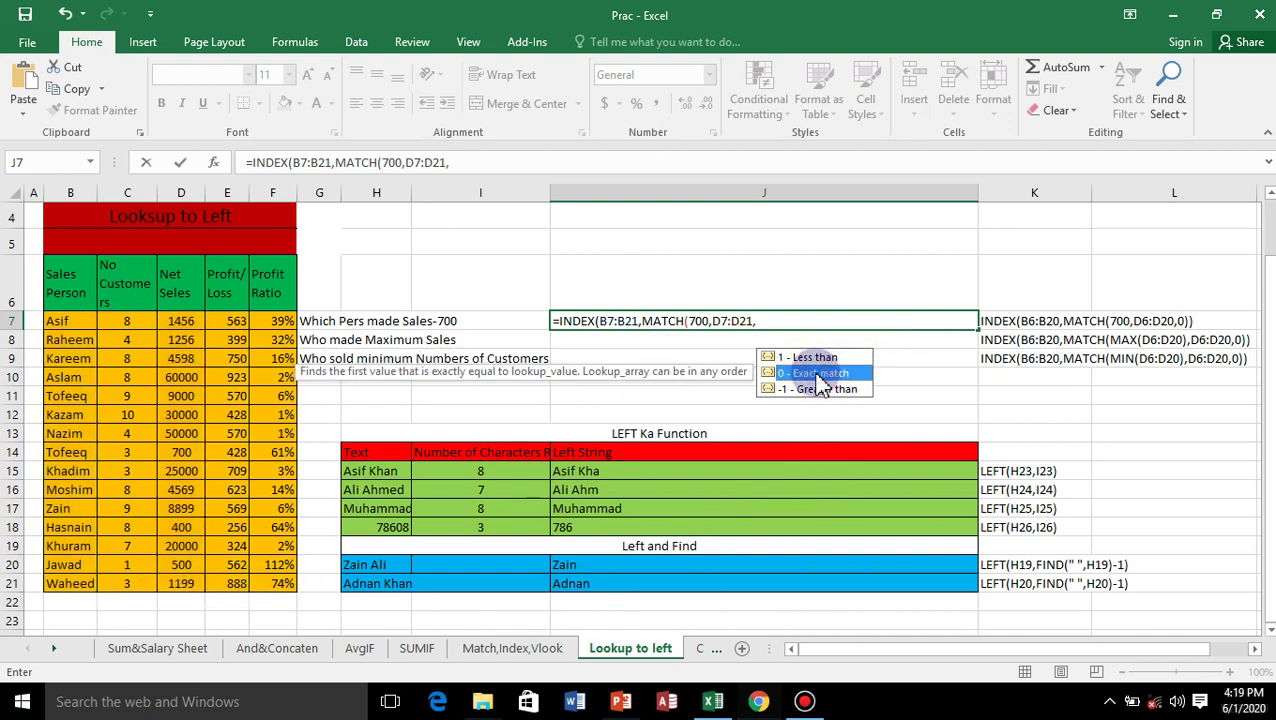
pyautogui.doubleClick(816, 373)
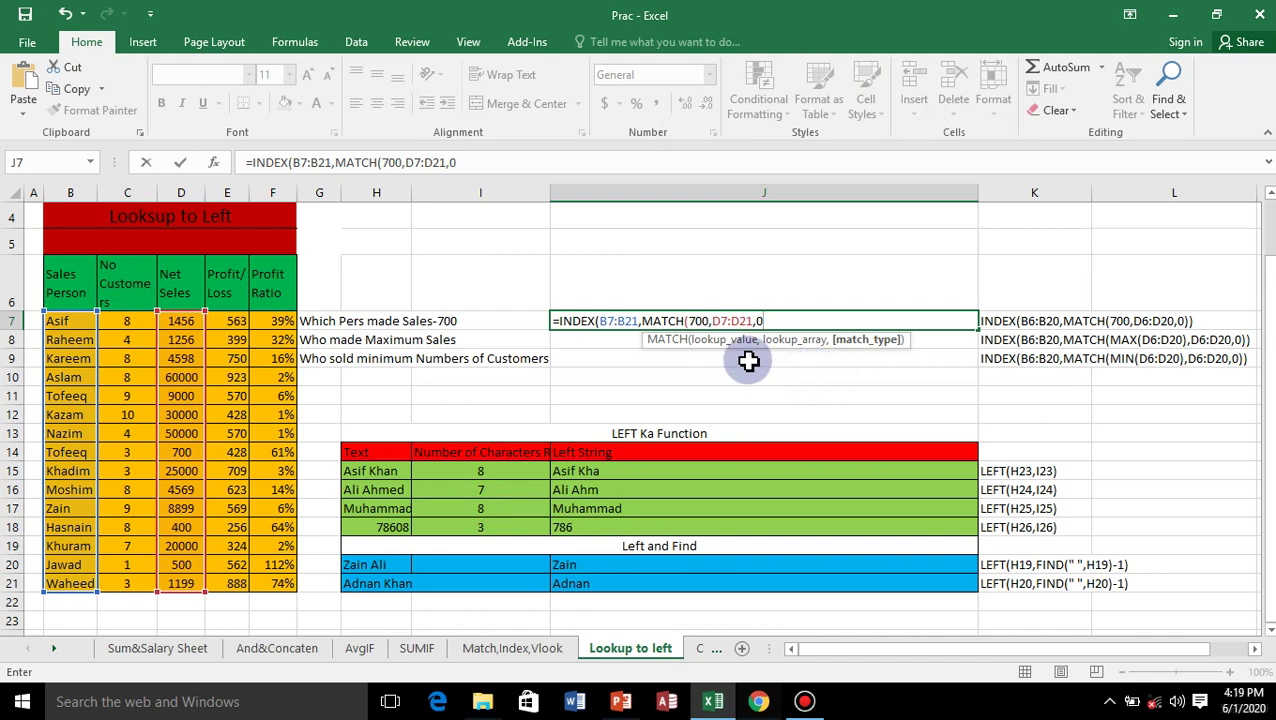
pyautogui.click(686, 321)
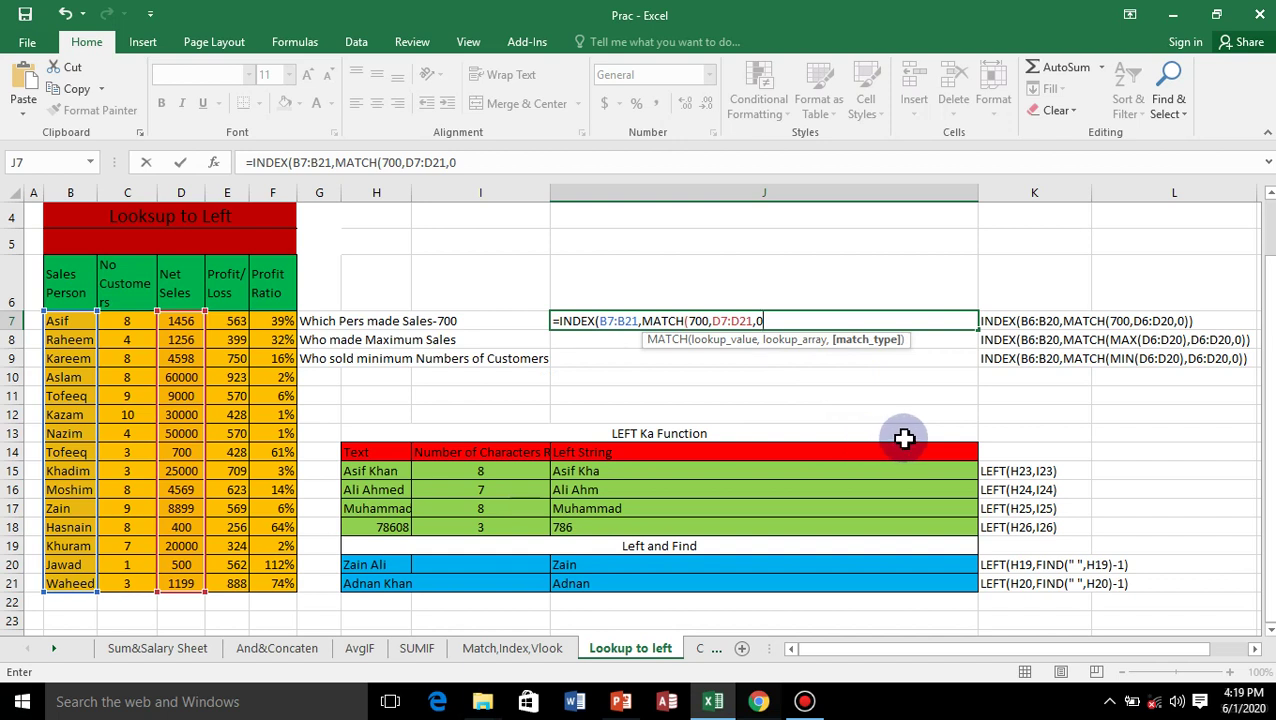
pyautogui.write('))')
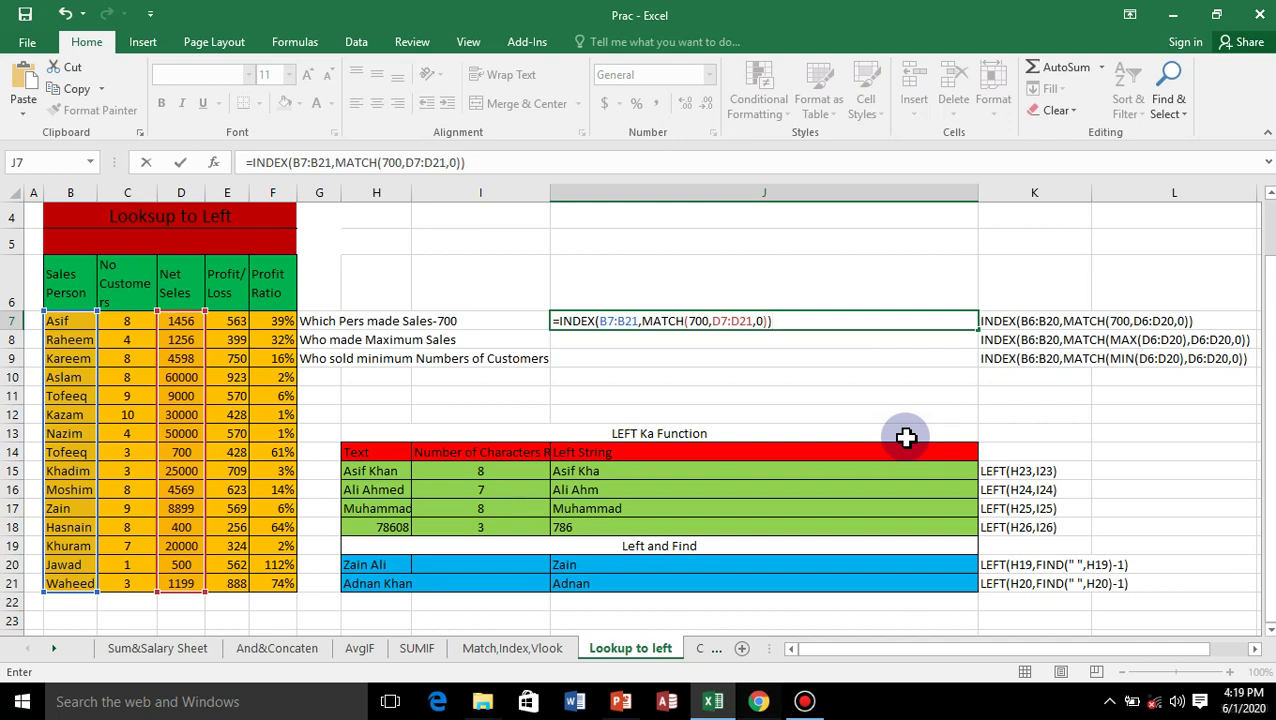
pyautogui.press('Return')
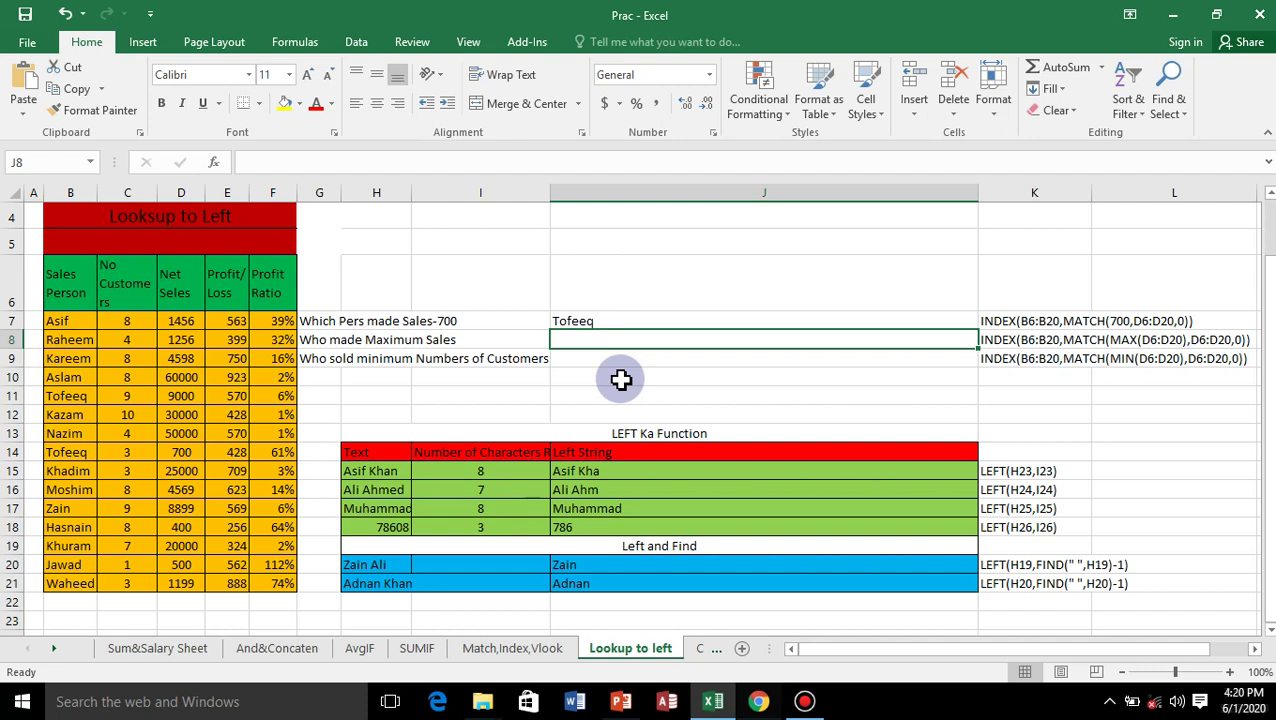
# Start an INDEX formula in J8 using the names B7:B21 as the result range.
pyautogui.write('=i')
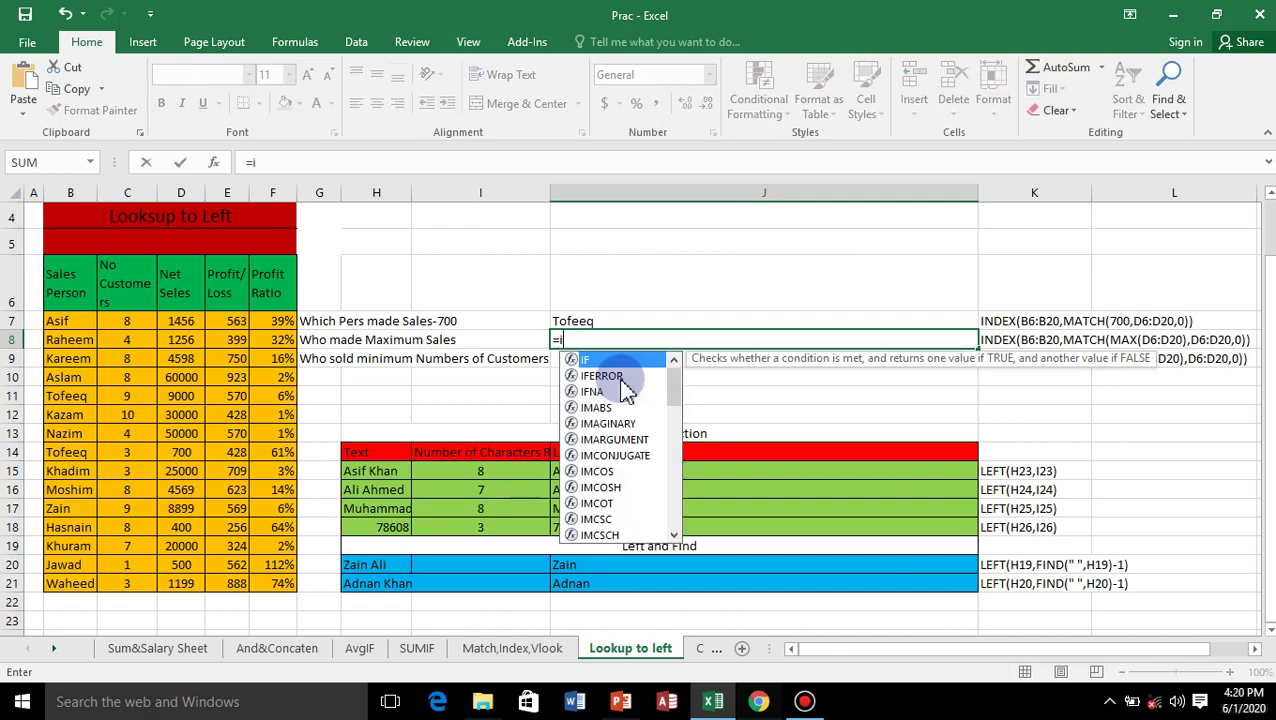
pyautogui.write('nd')
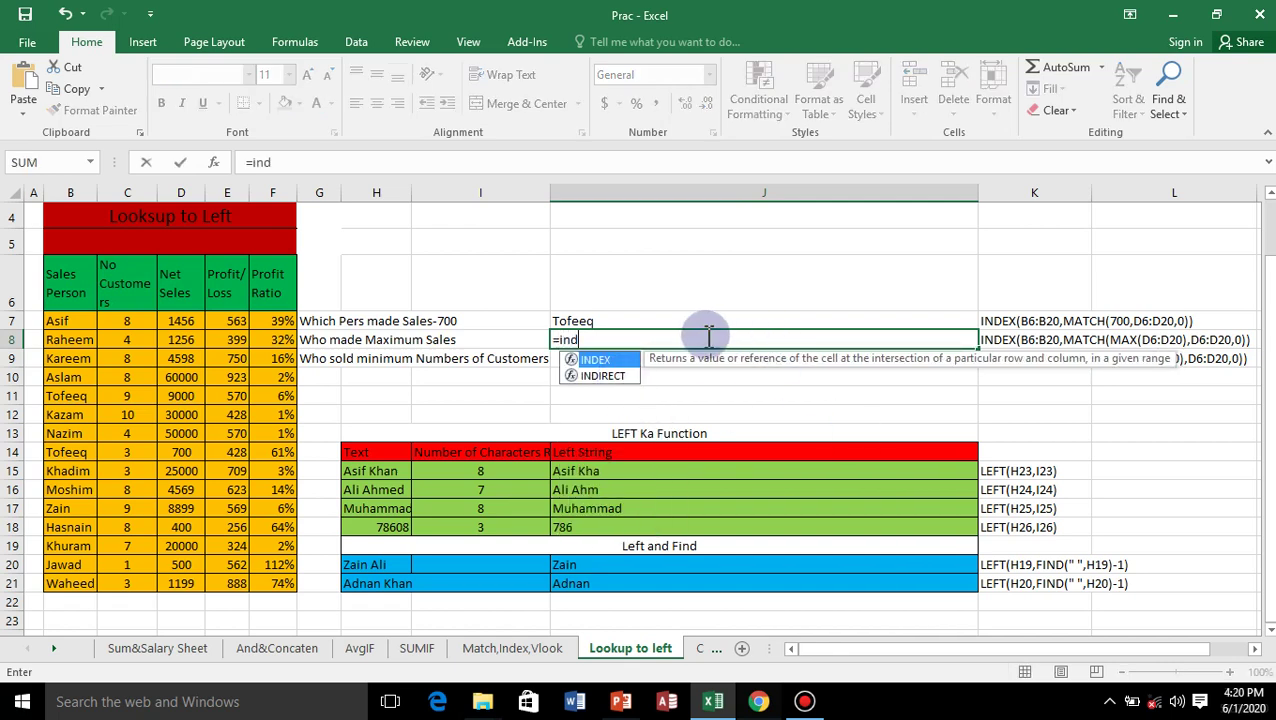
pyautogui.click(593, 360)
pyautogui.doubleClick(595, 362)
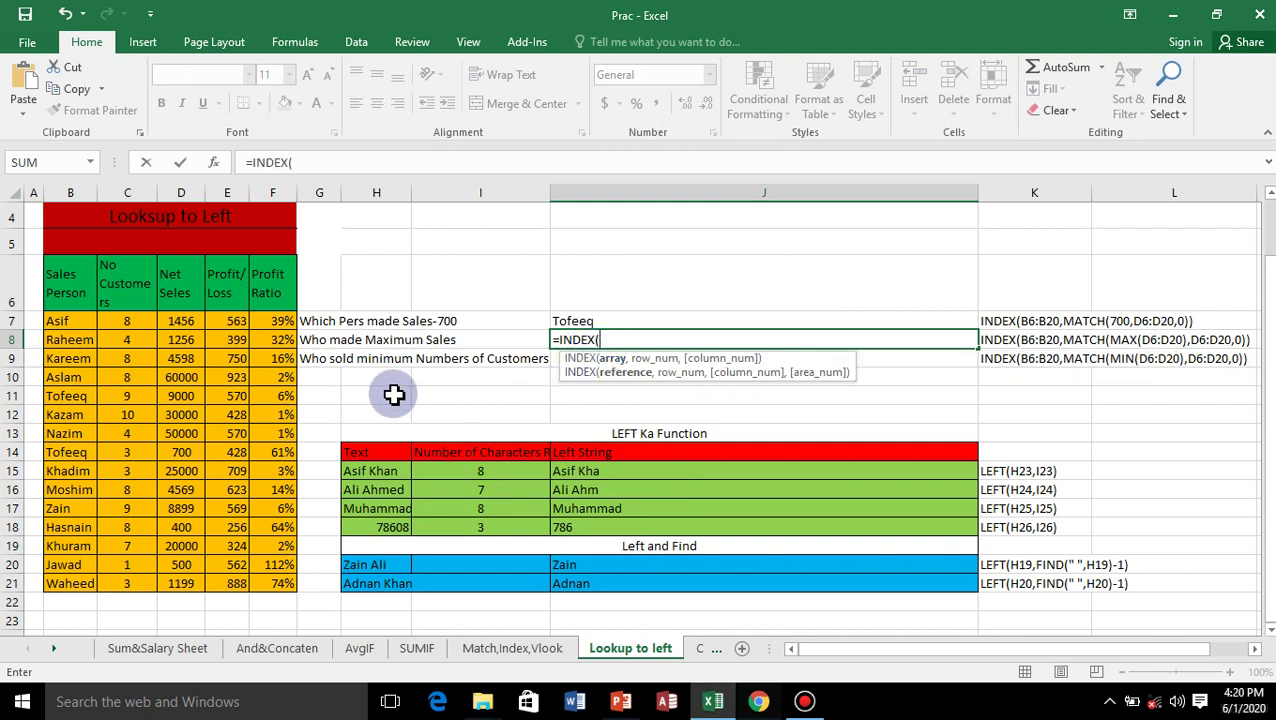
pyautogui.moveTo(63, 320); pyautogui.dragTo(90, 575)
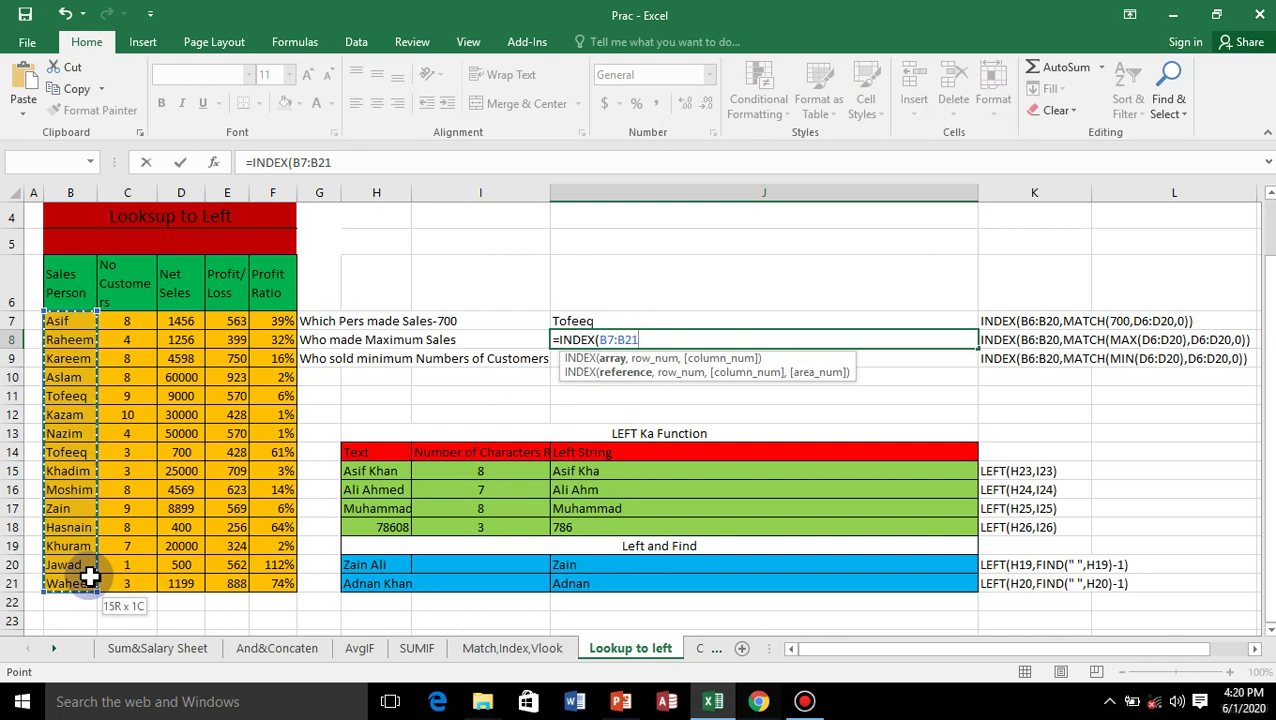
pyautogui.moveTo(90, 576); pyautogui.dragTo(91, 576)
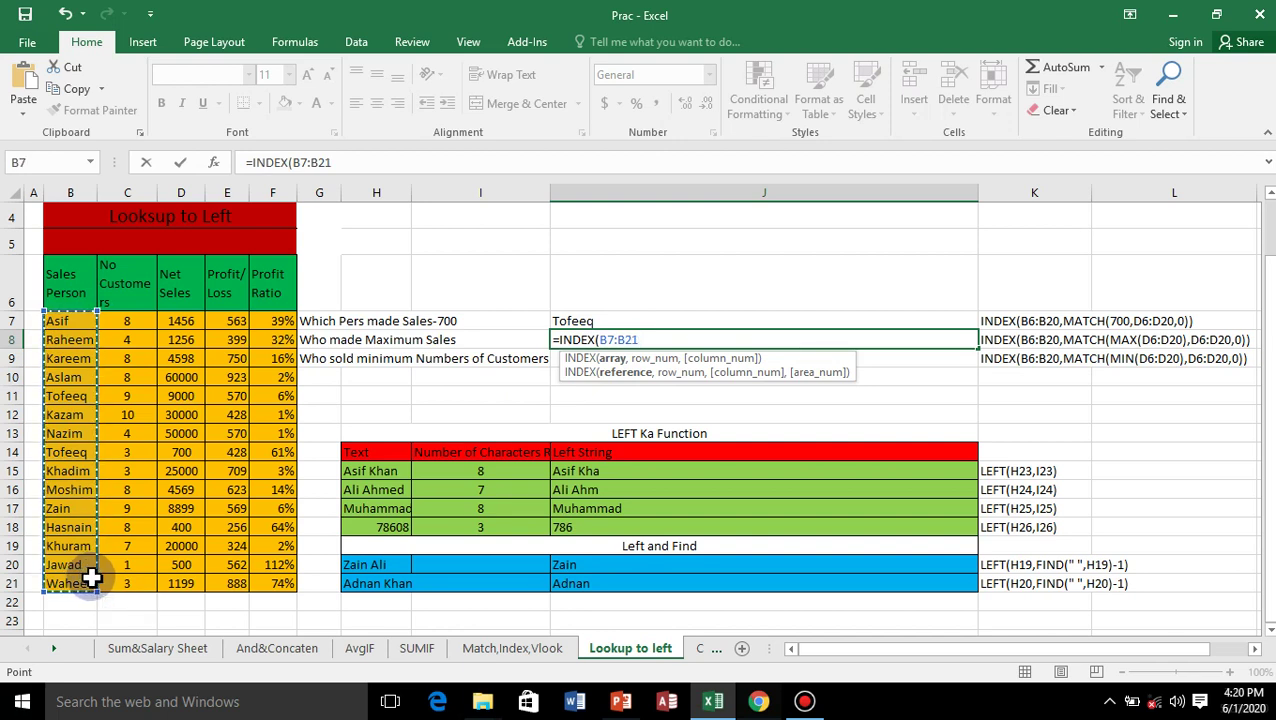
# Add MATCH(MAX(D7:D21),D7:D21, to look up the maximum Net Sales.
pyautogui.write(',ma')
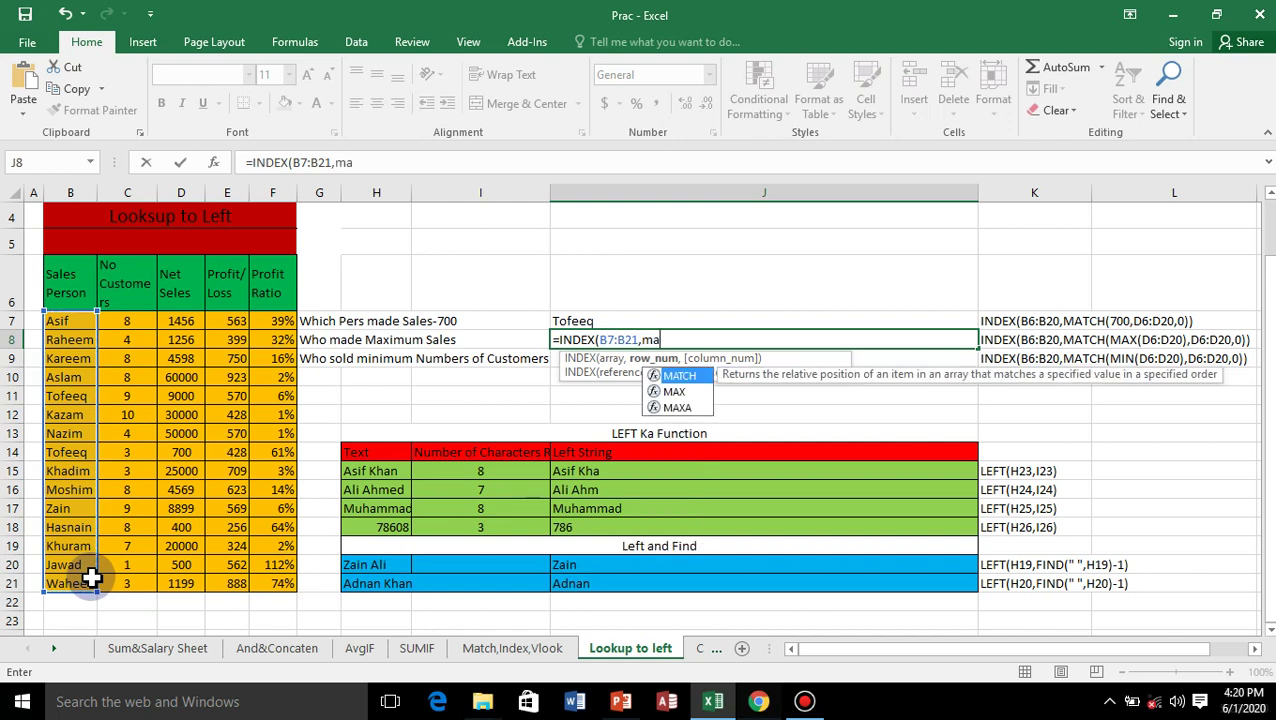
pyautogui.write('tc')
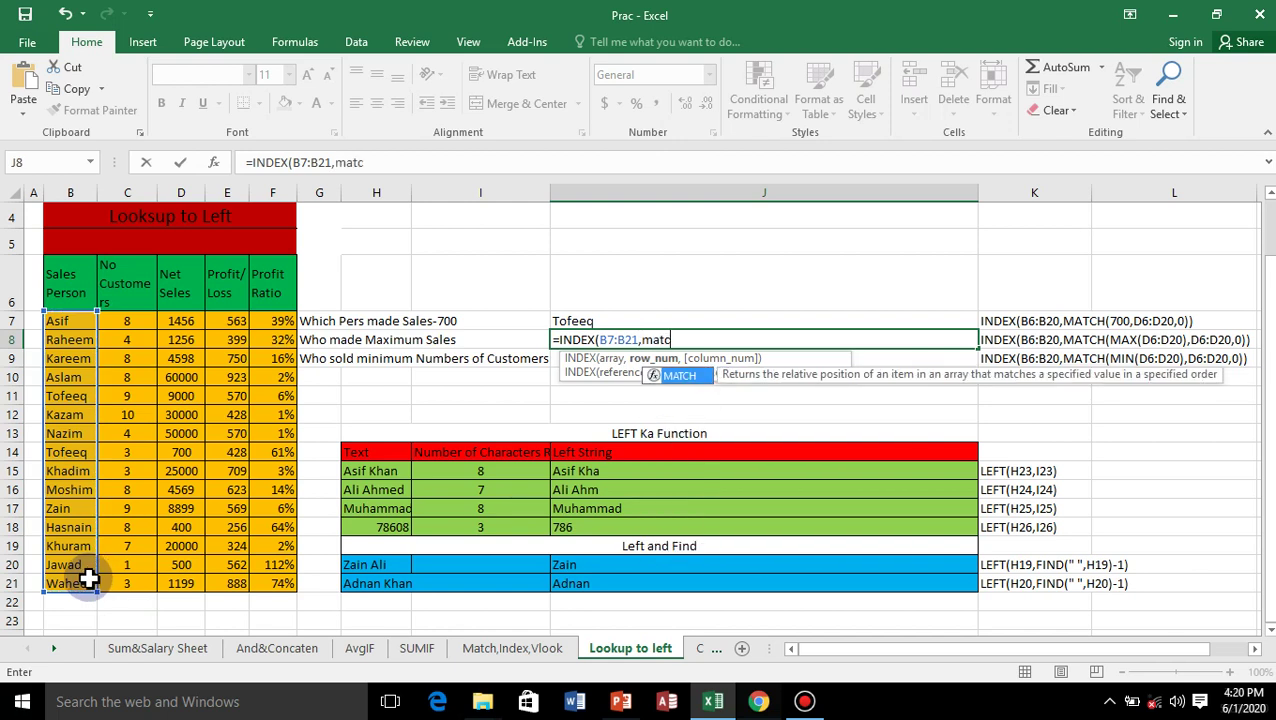
pyautogui.doubleClick(695, 378)
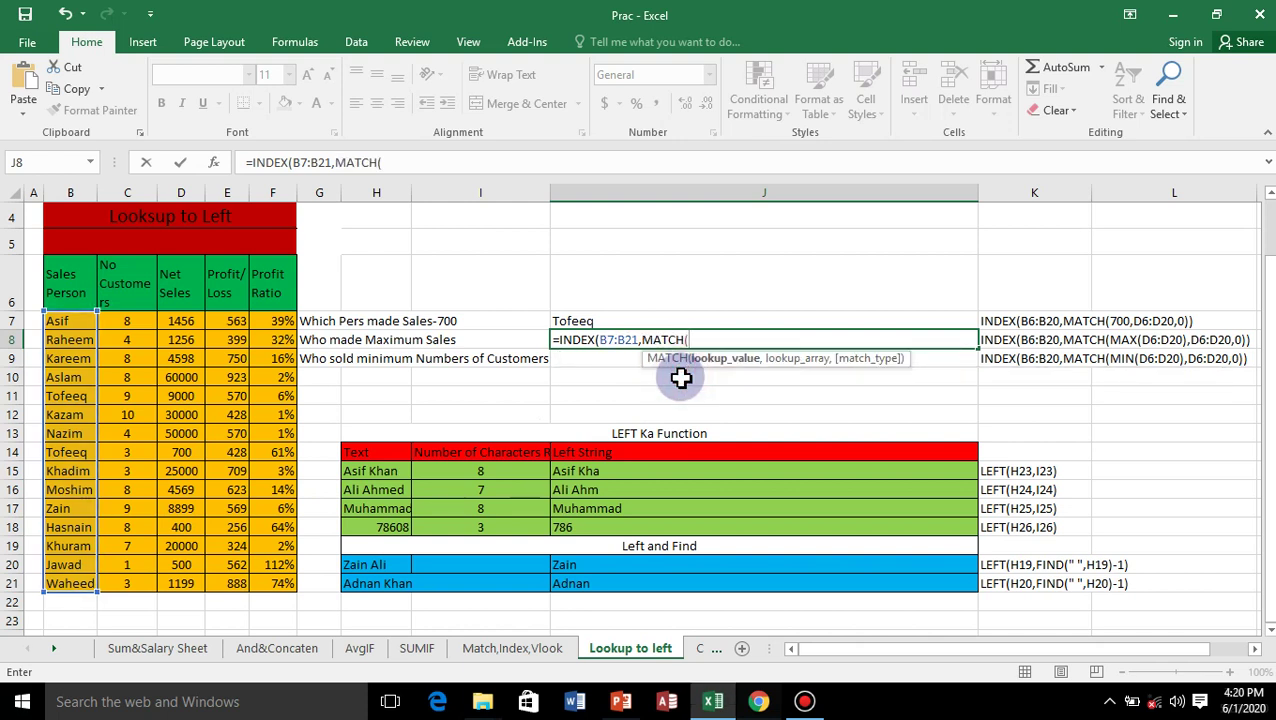
pyautogui.write('max')
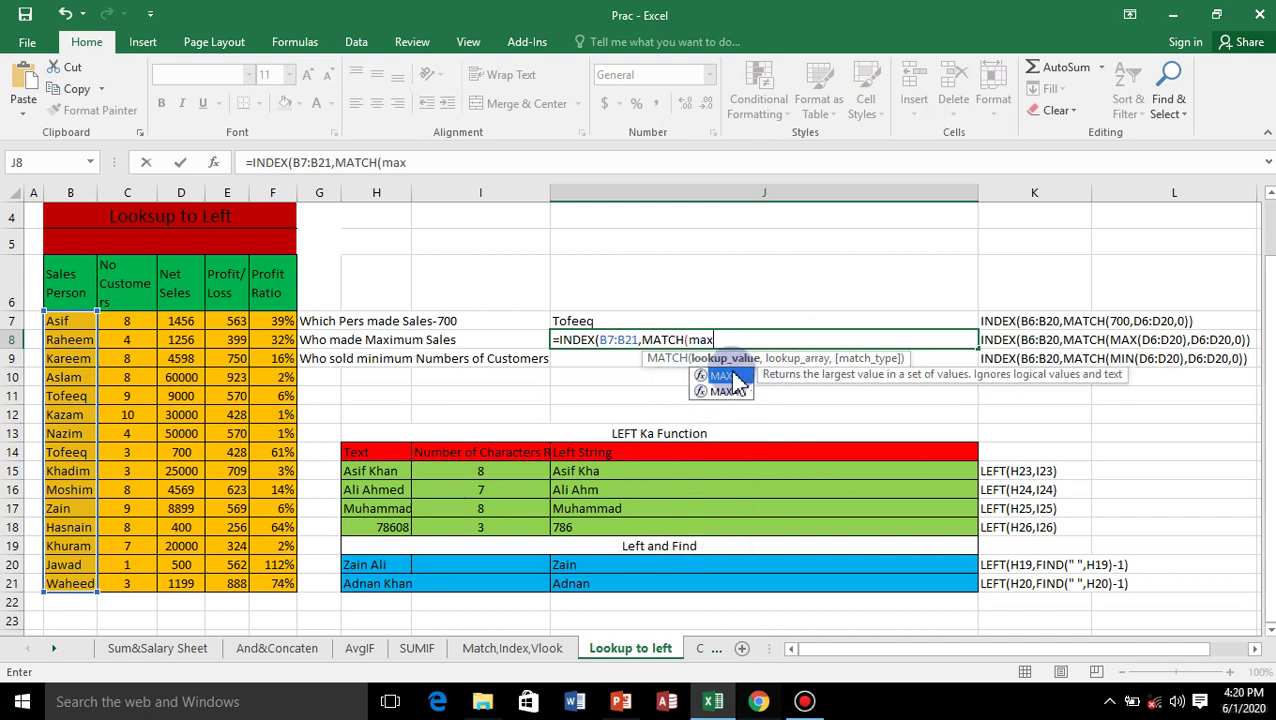
pyautogui.doubleClick(731, 377)
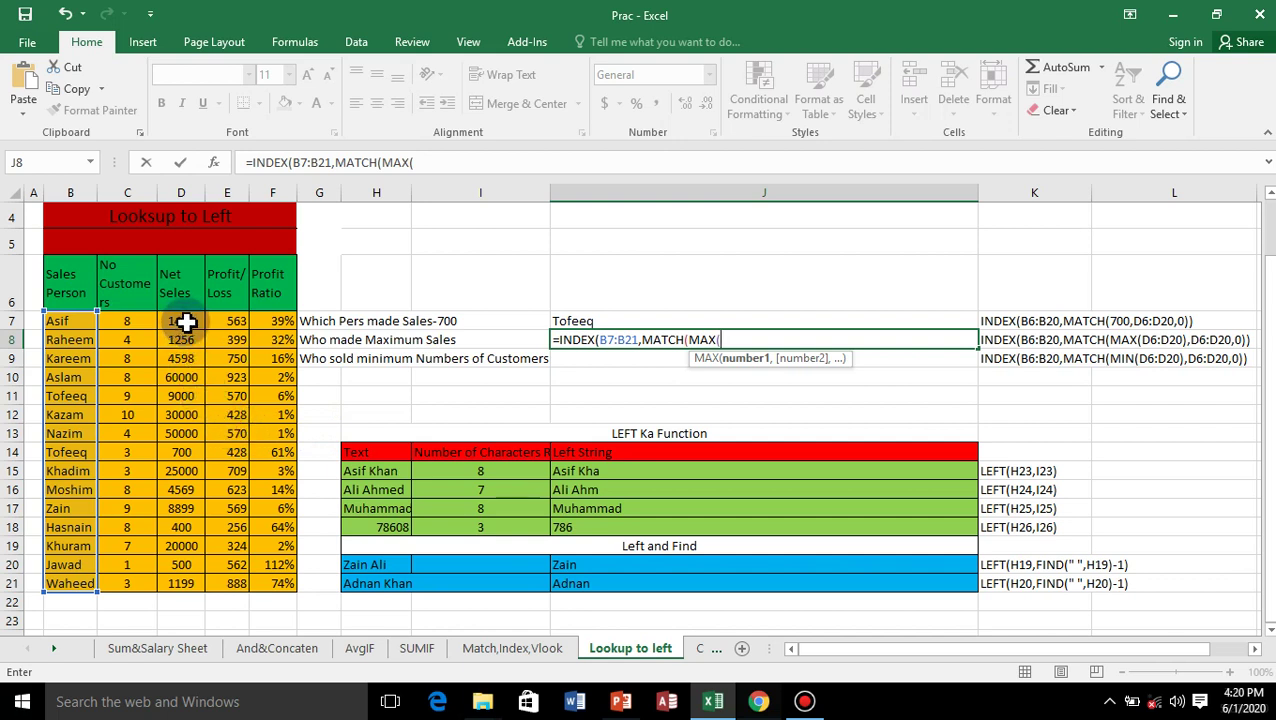
pyautogui.moveTo(186, 321); pyautogui.dragTo(180, 586)
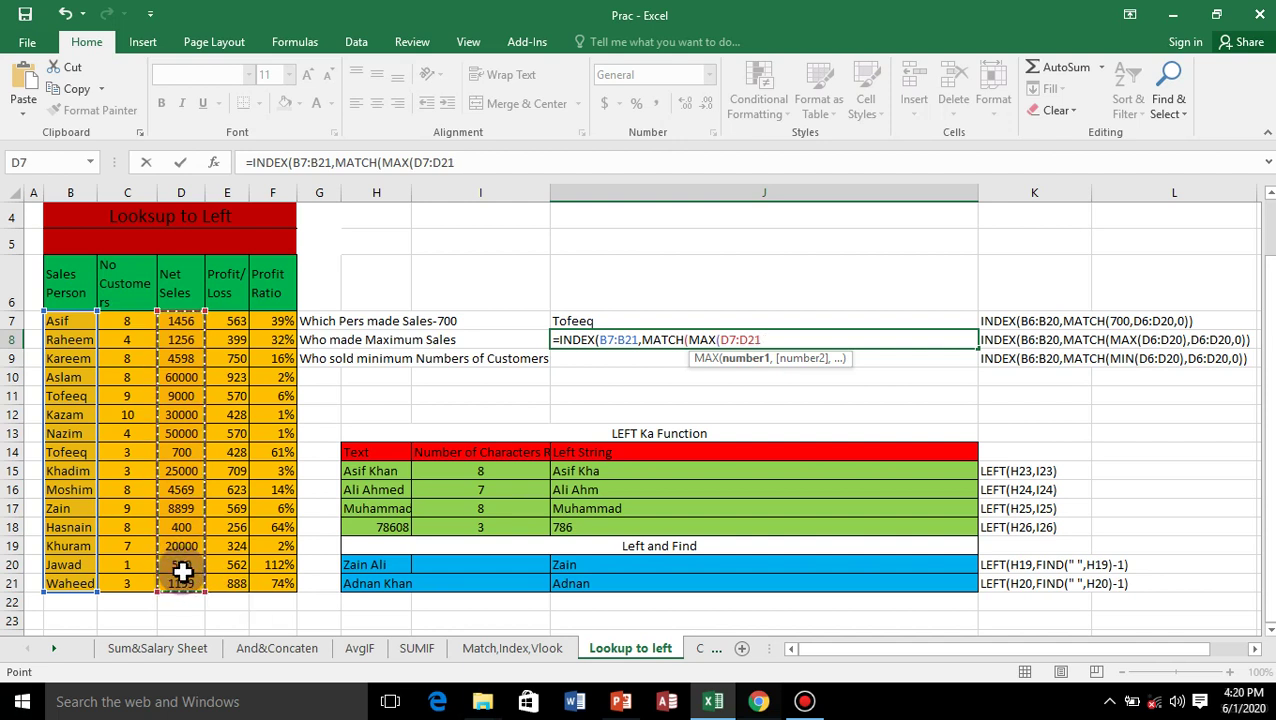
pyautogui.write(')')
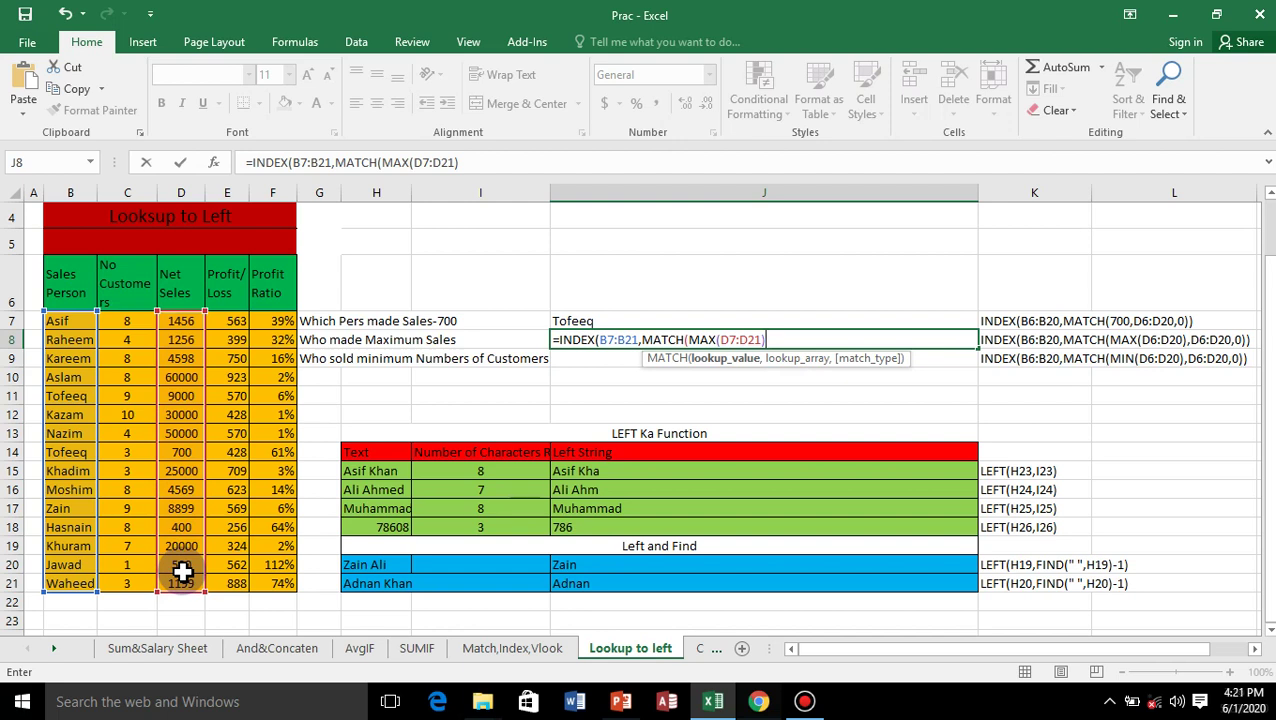
pyautogui.write(',')
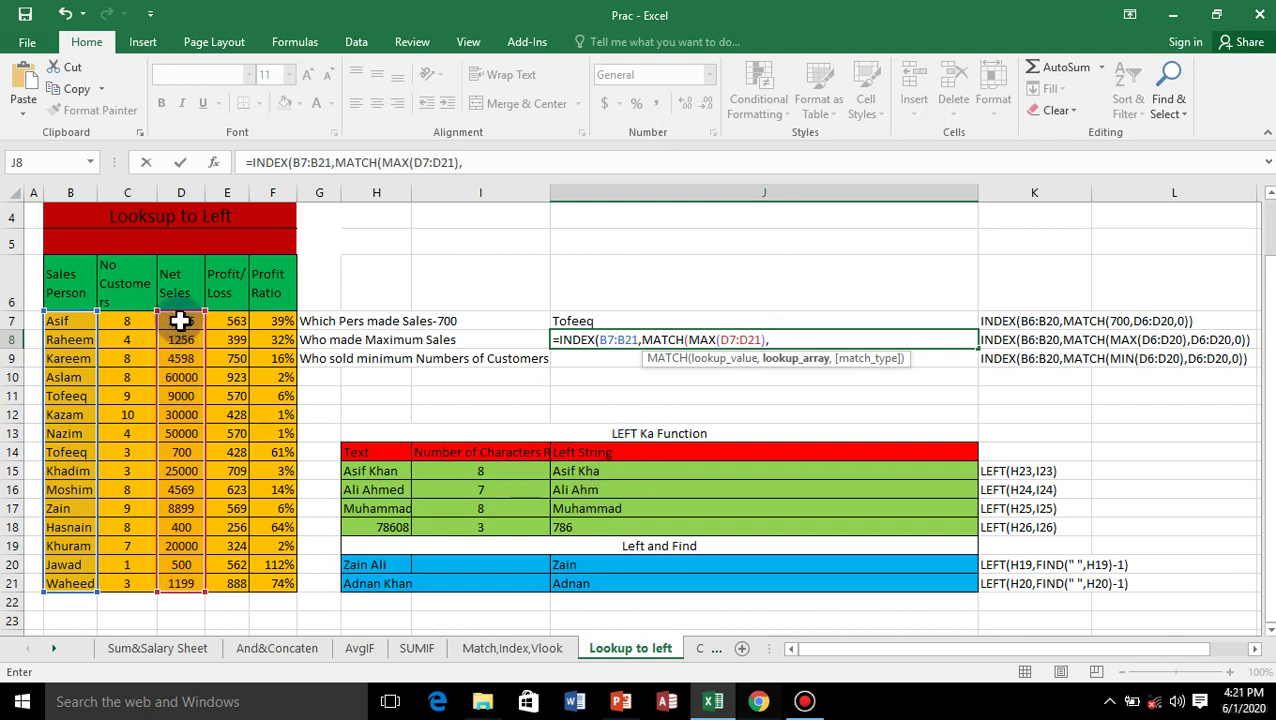
pyautogui.moveTo(179, 319); pyautogui.dragTo(176, 586)
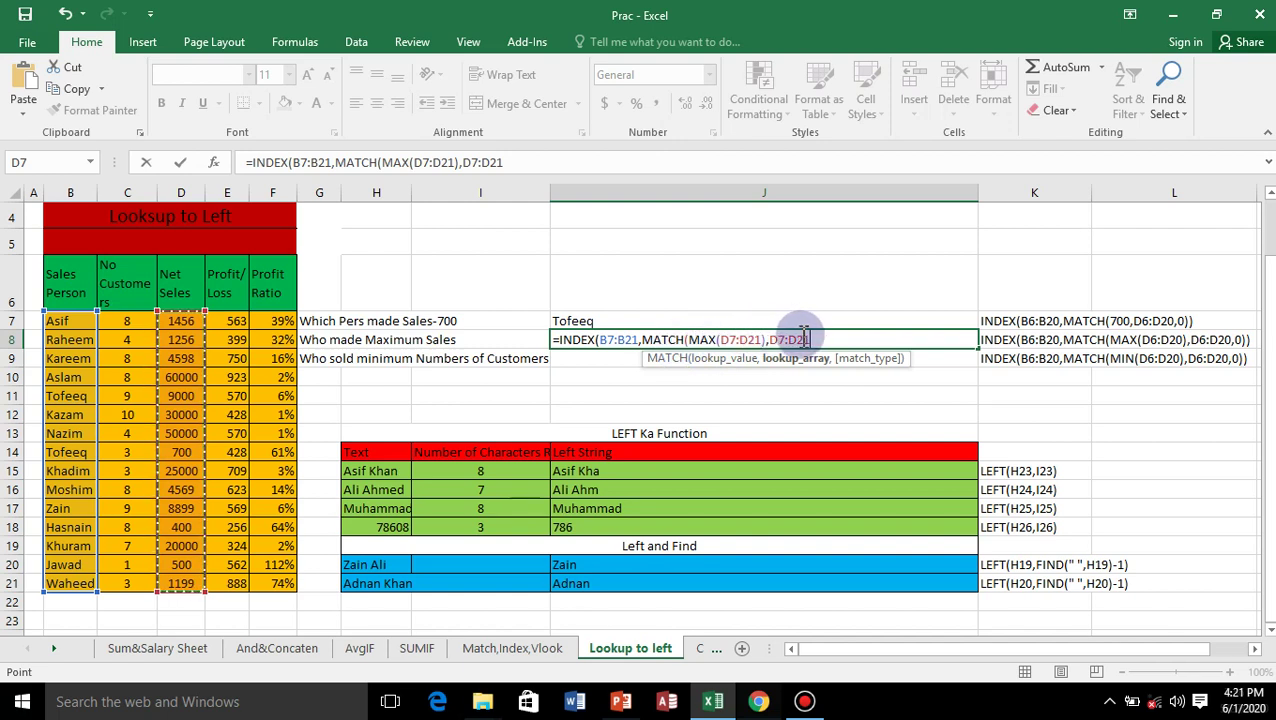
pyautogui.write(',')
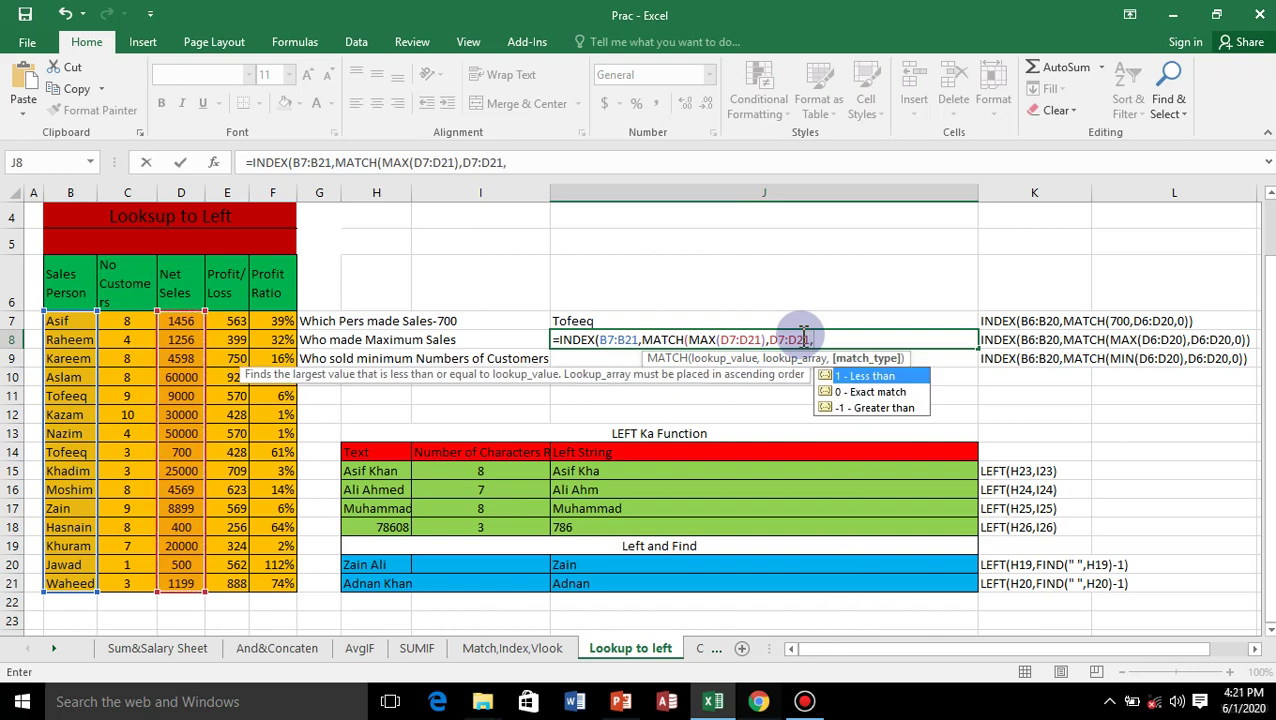
pyautogui.doubleClick(868, 392)
pyautogui.press('Return')
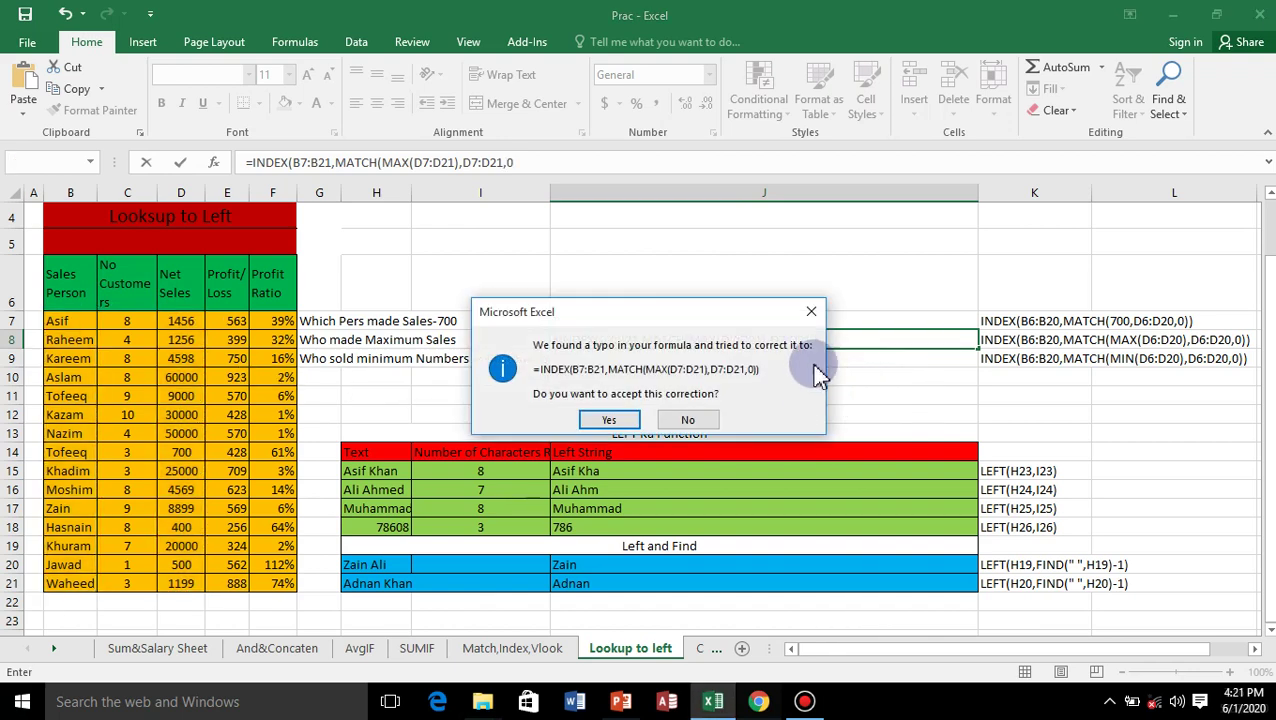
pyautogui.click(811, 311)
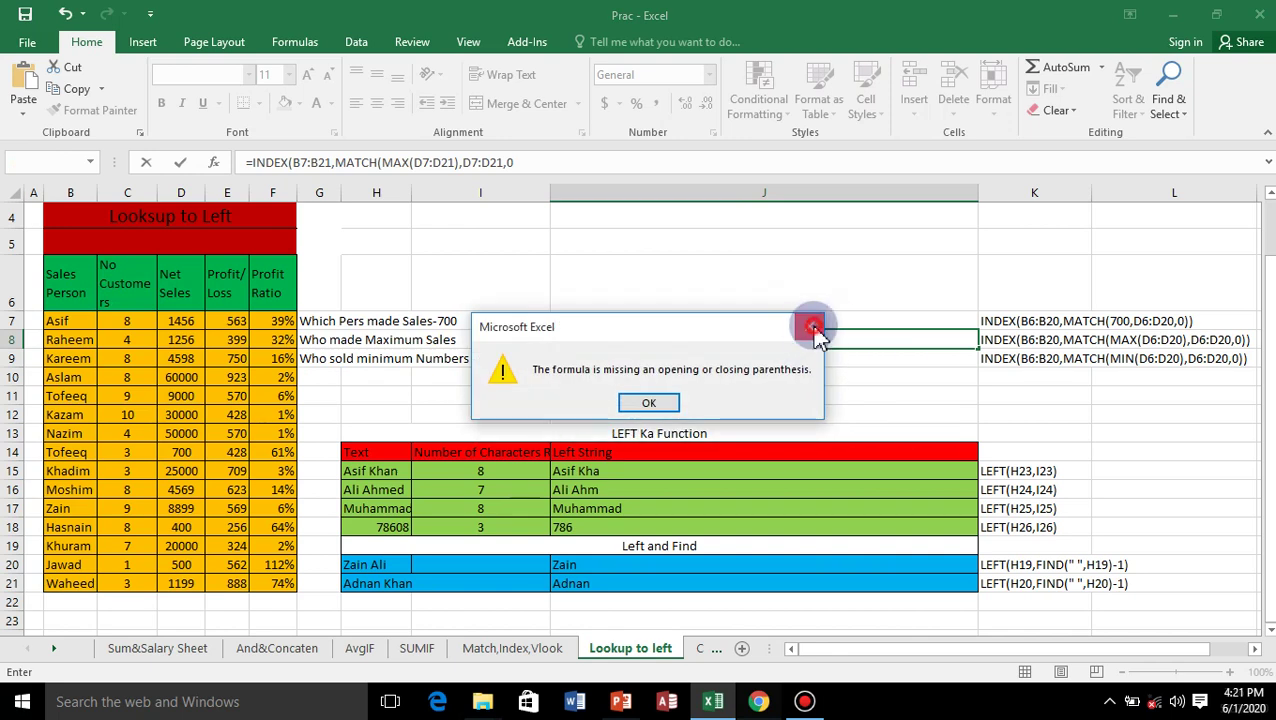
pyautogui.click(813, 328)
pyautogui.write(')')
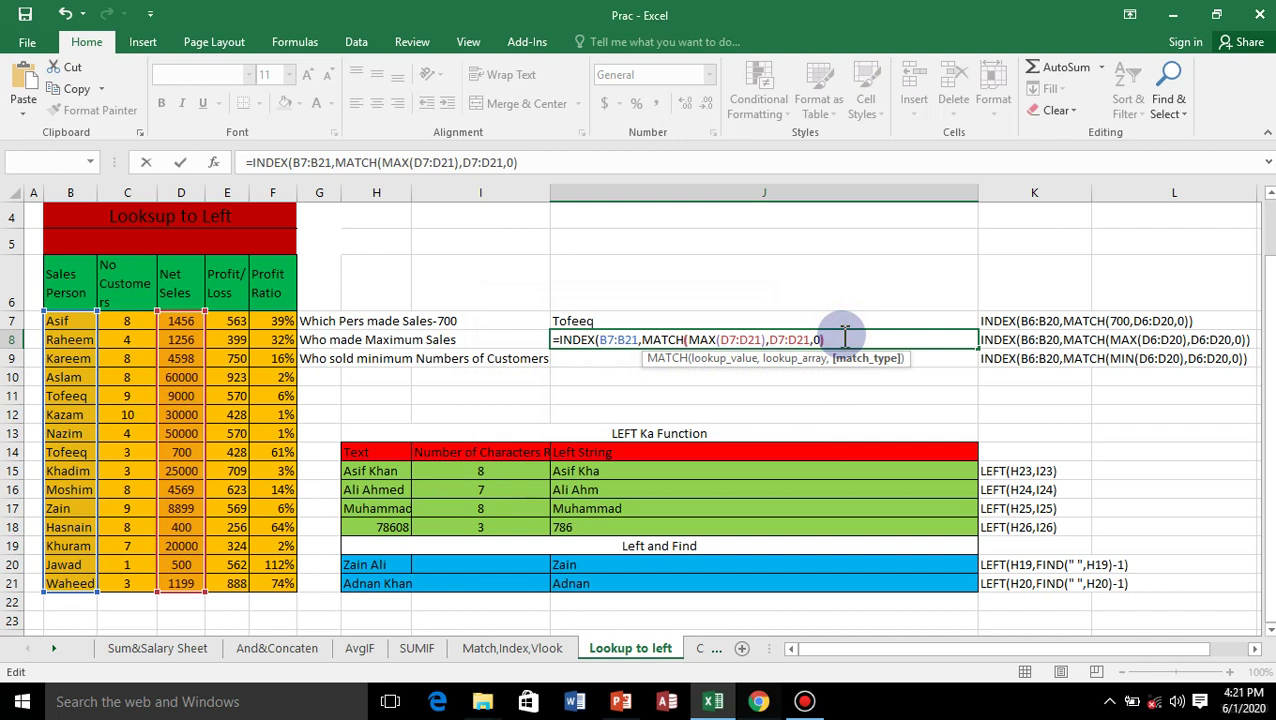
pyautogui.click(844, 339)
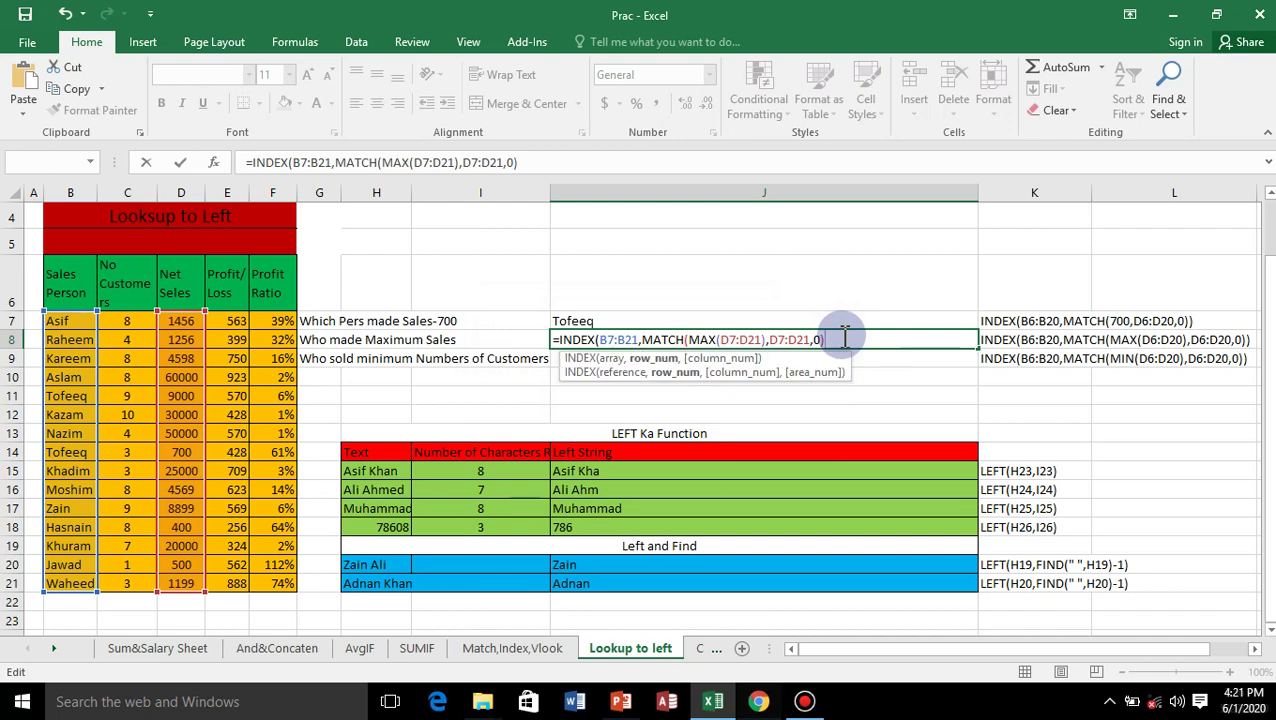
pyautogui.write(')')
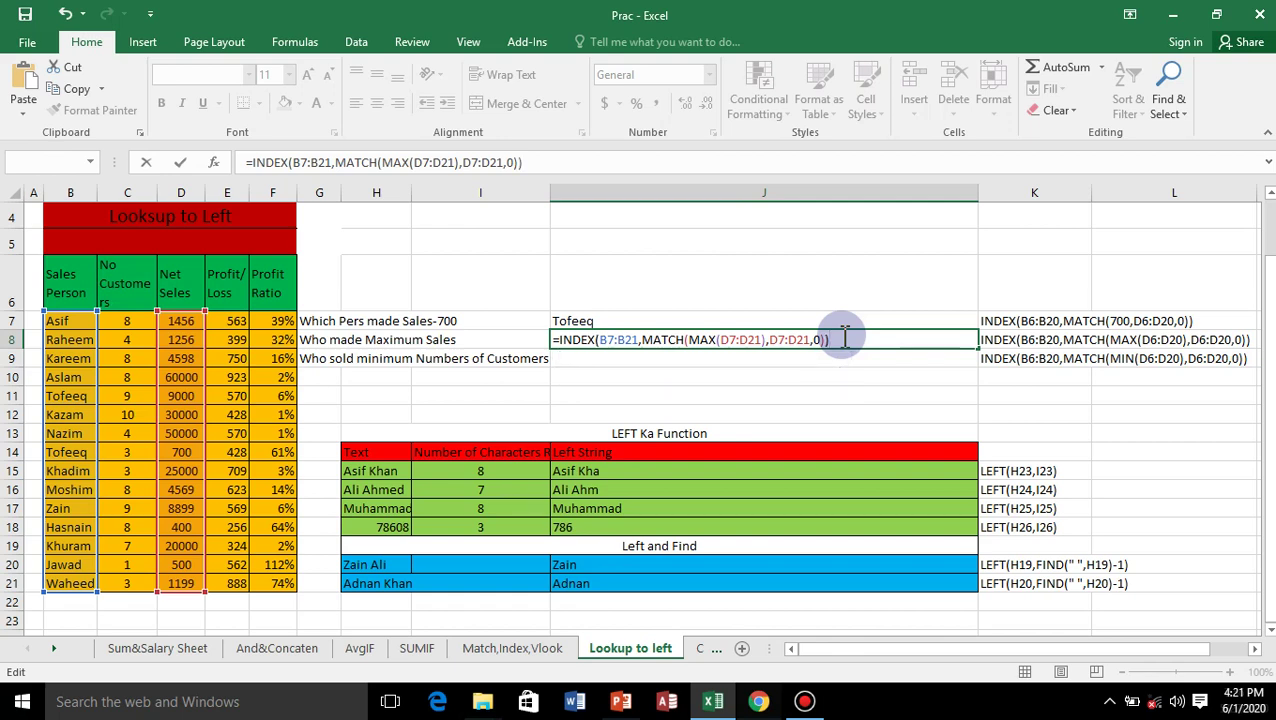
pyautogui.press('Return')
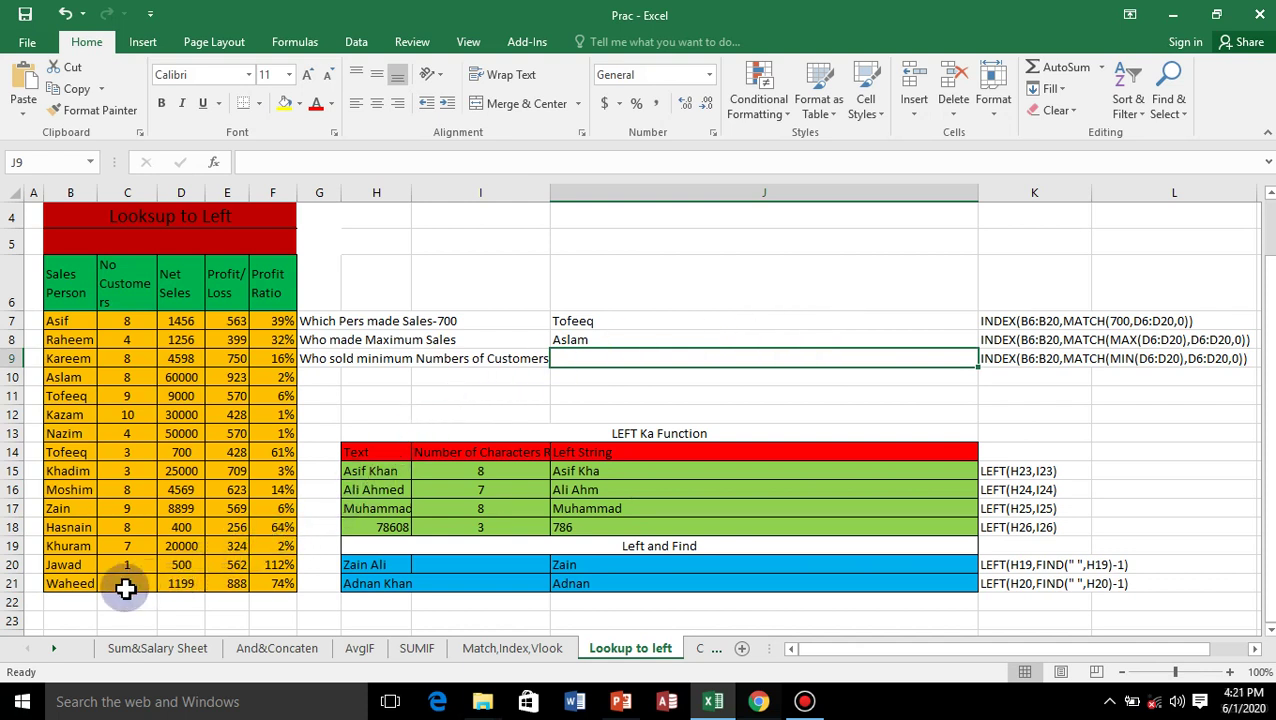
pyautogui.click(60, 380)
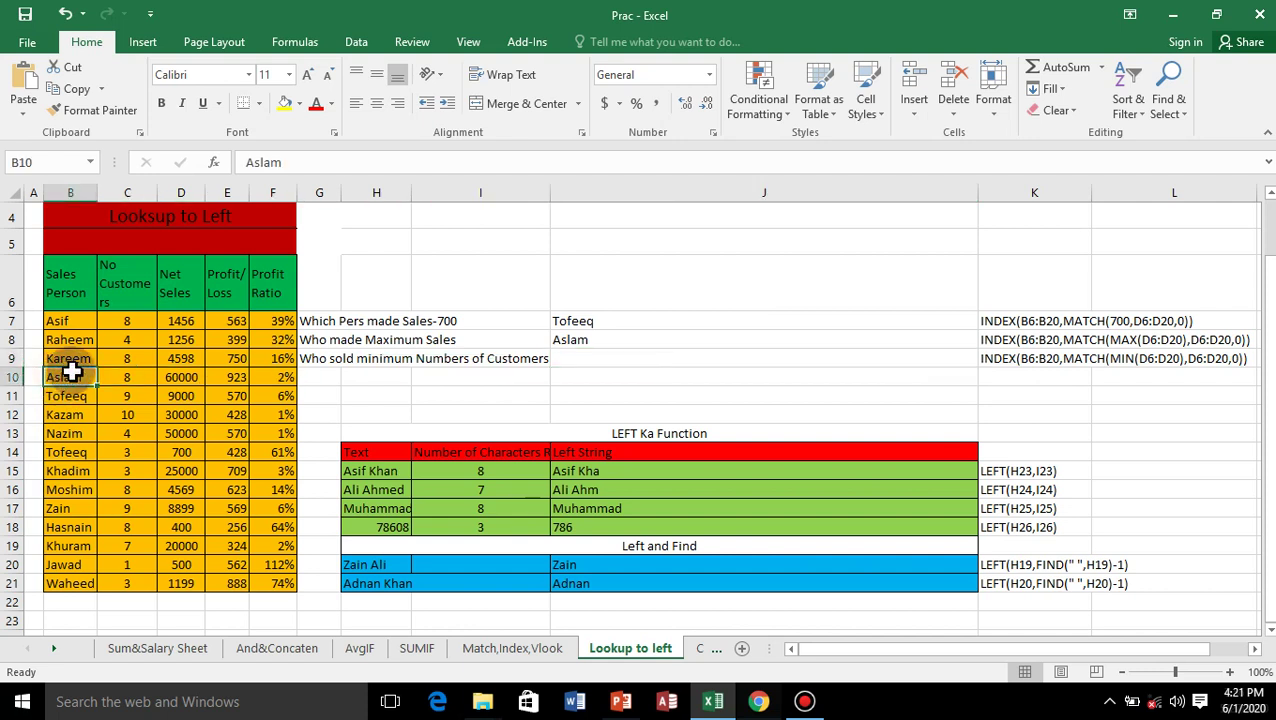
pyautogui.click(182, 373)
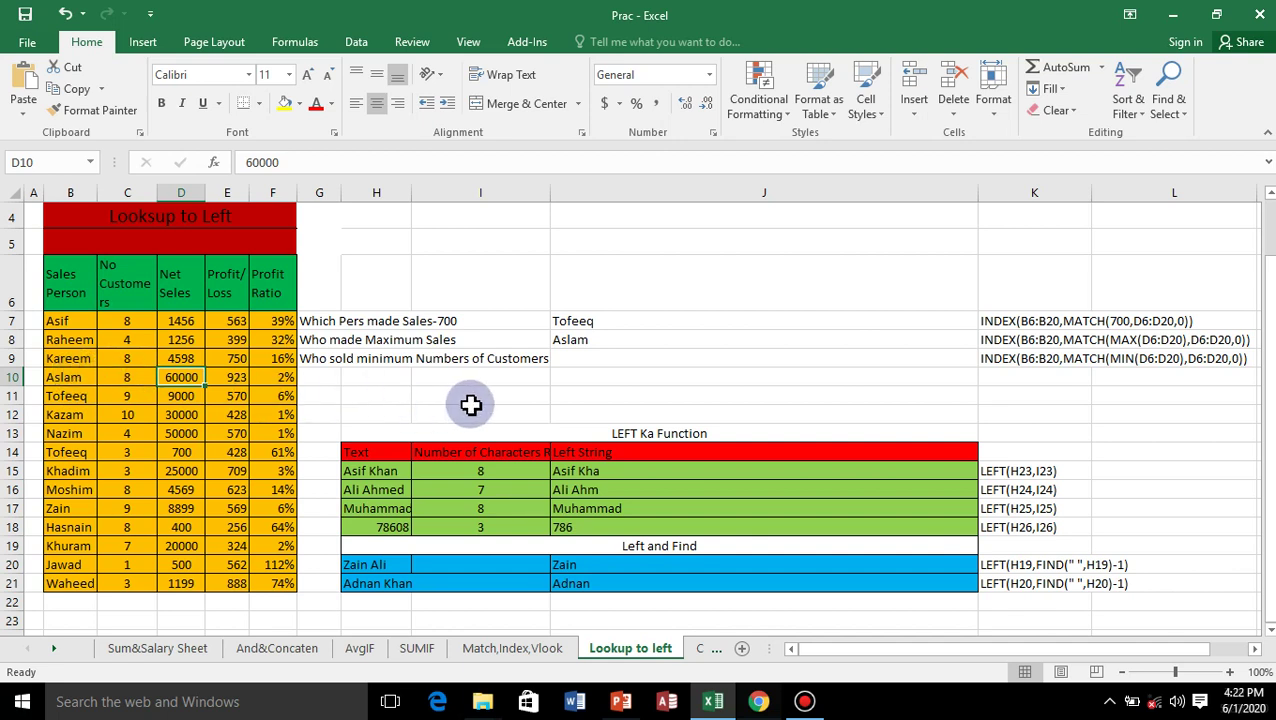
pyautogui.click(566, 362)
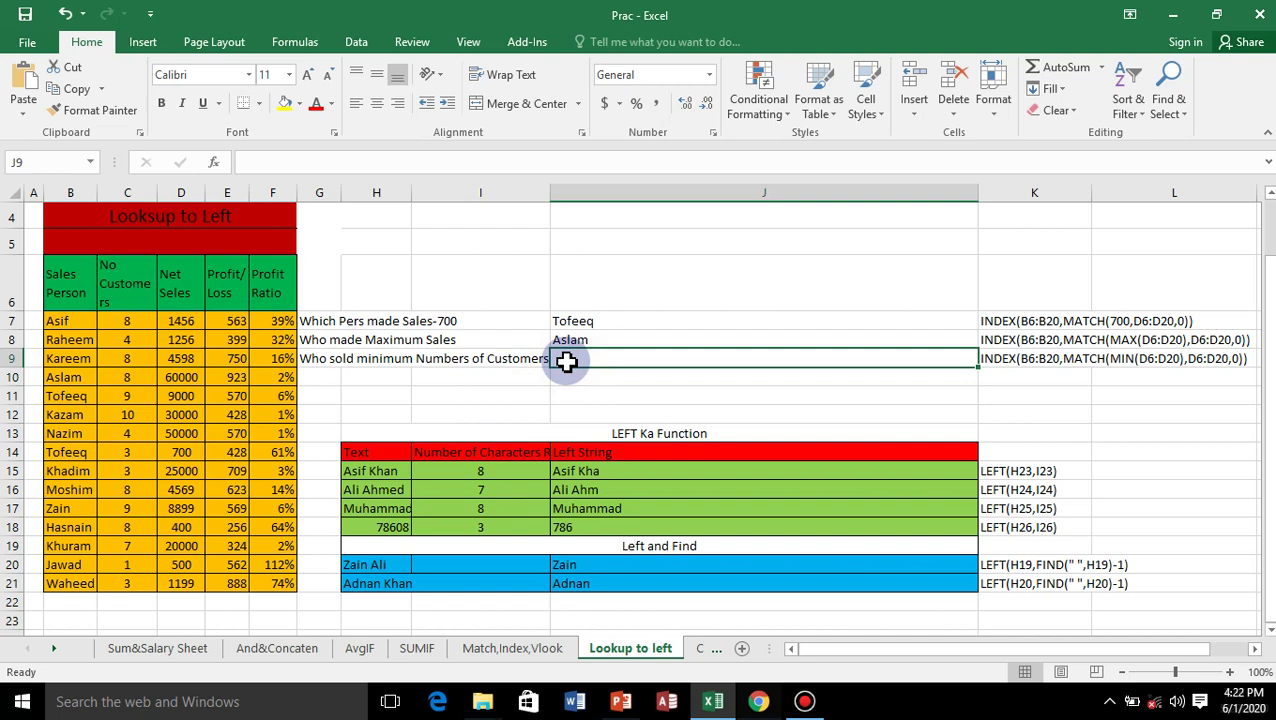
# Begin an INDEX formula in J9 with the names B7:B21 as the result range.
pyautogui.write('=')
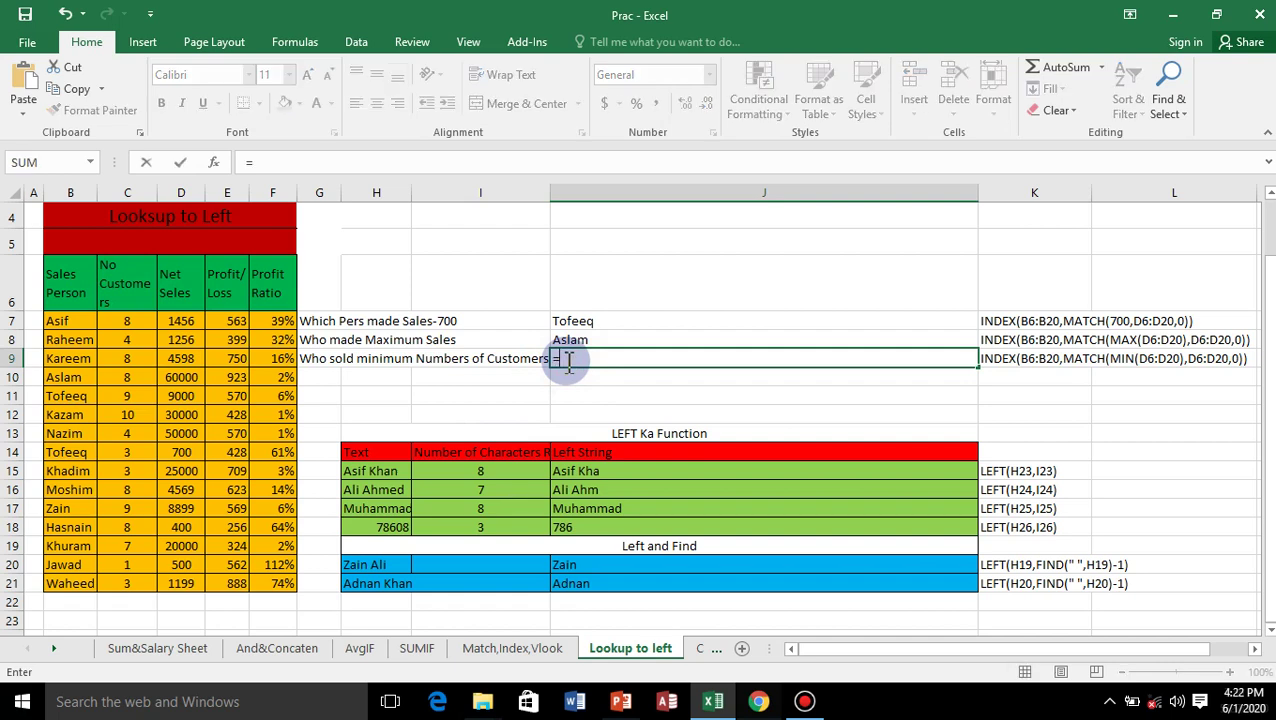
pyautogui.write('i')
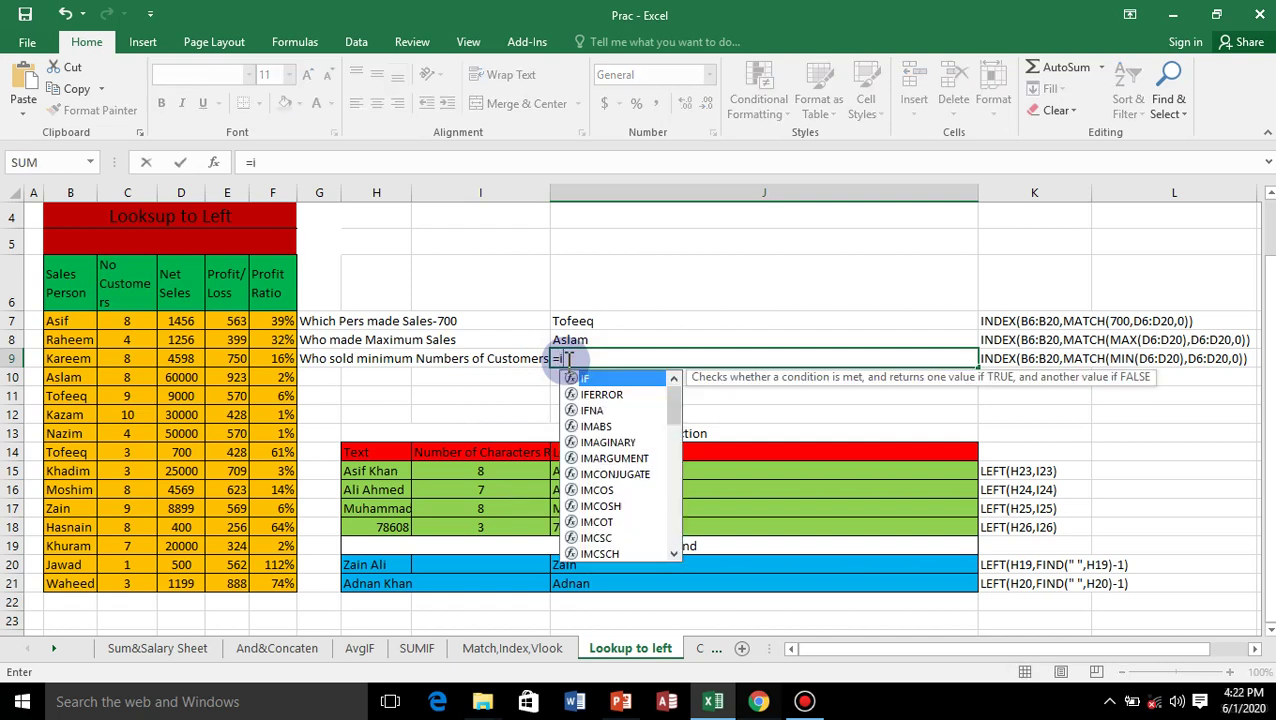
pyautogui.write('n')
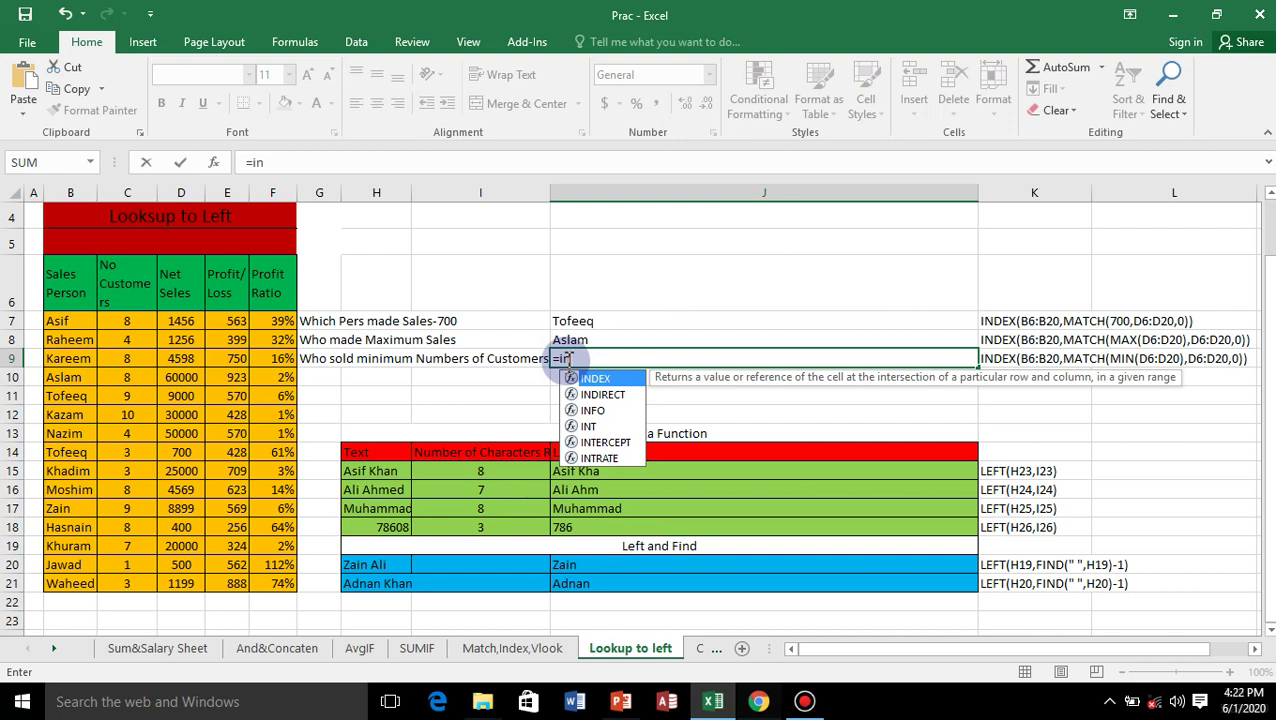
pyautogui.doubleClick(596, 378)
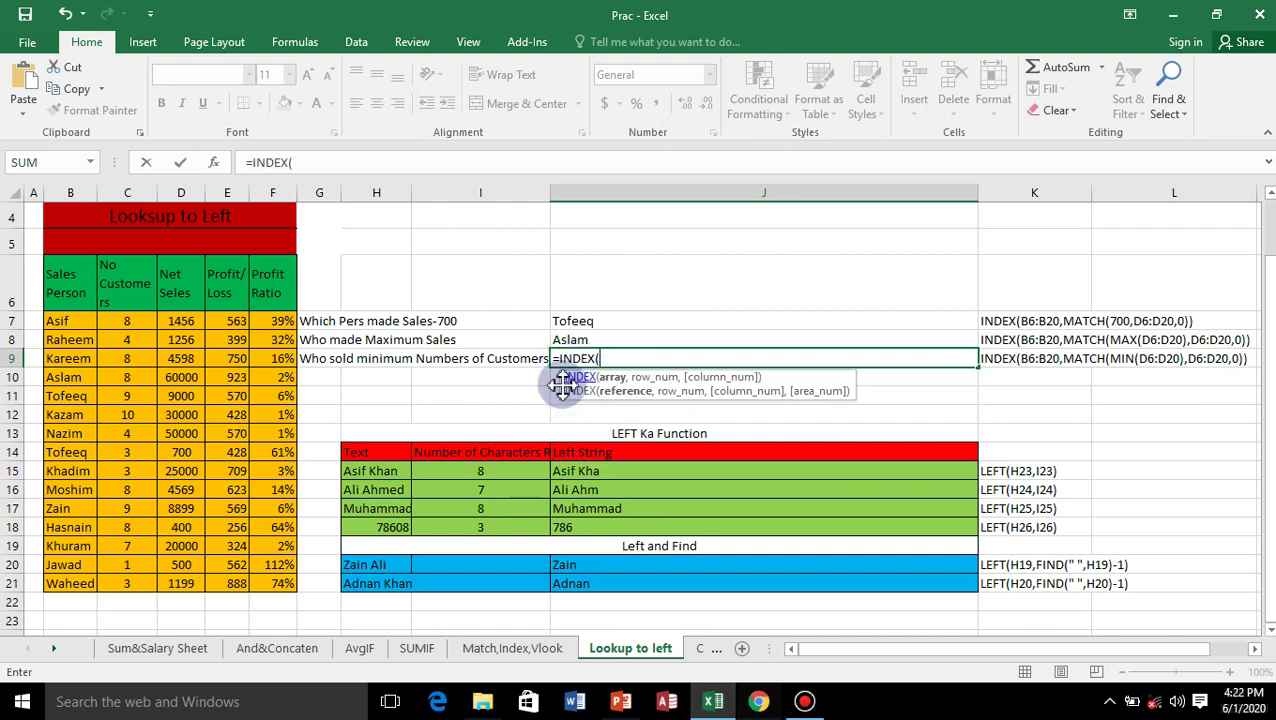
pyautogui.moveTo(79, 321); pyautogui.dragTo(92, 580)
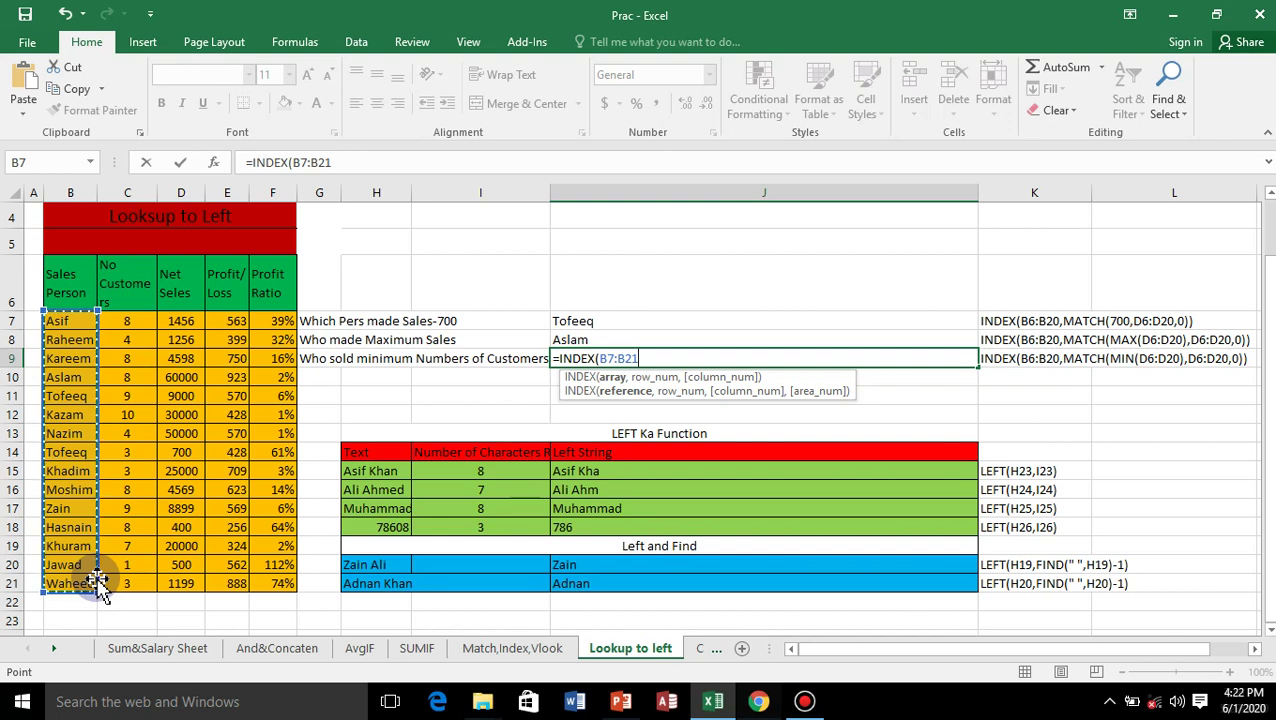
# Add MATCH(MIN(C7:C21), so the lookup value is the fewest customers.
pyautogui.write(',')
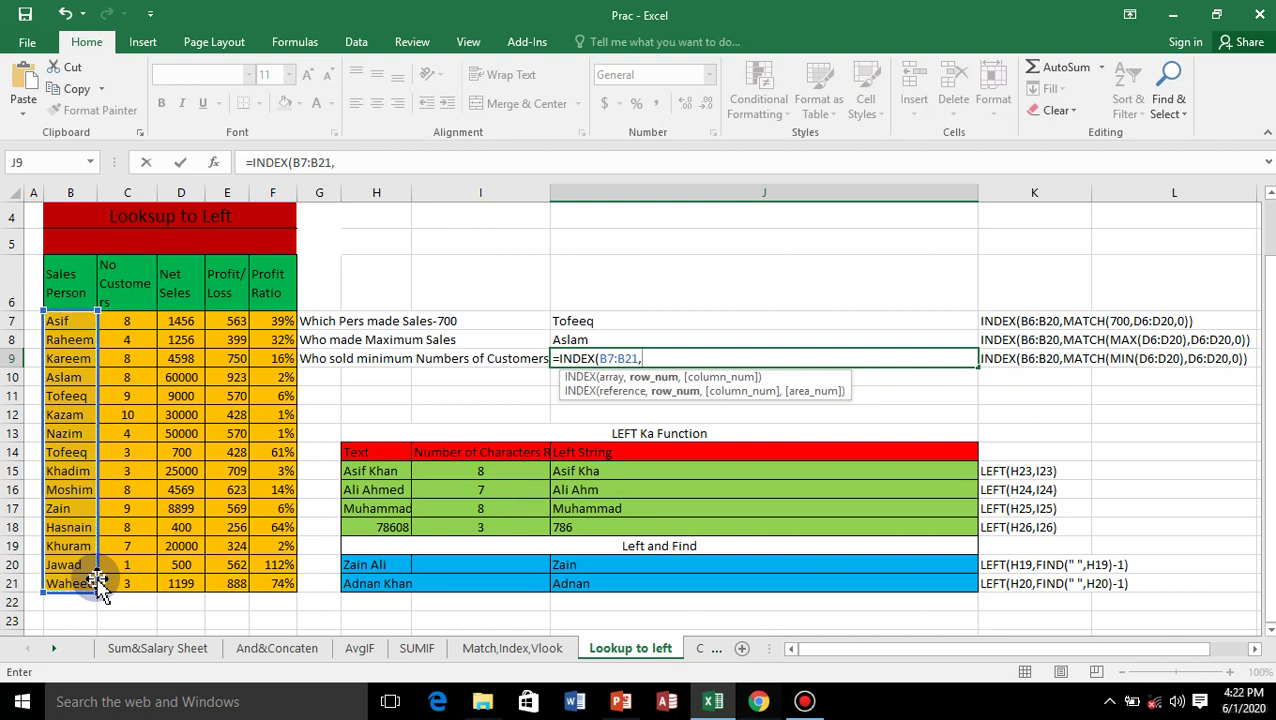
pyautogui.write('matc')
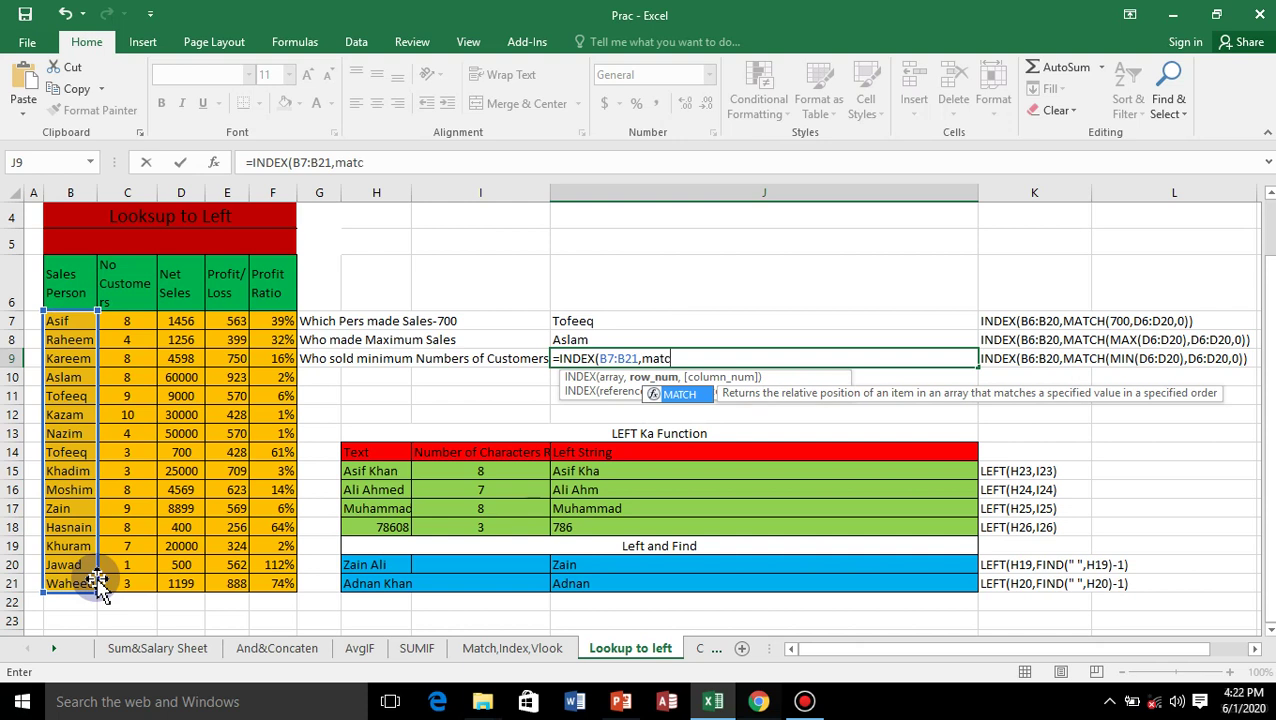
pyautogui.doubleClick(683, 393)
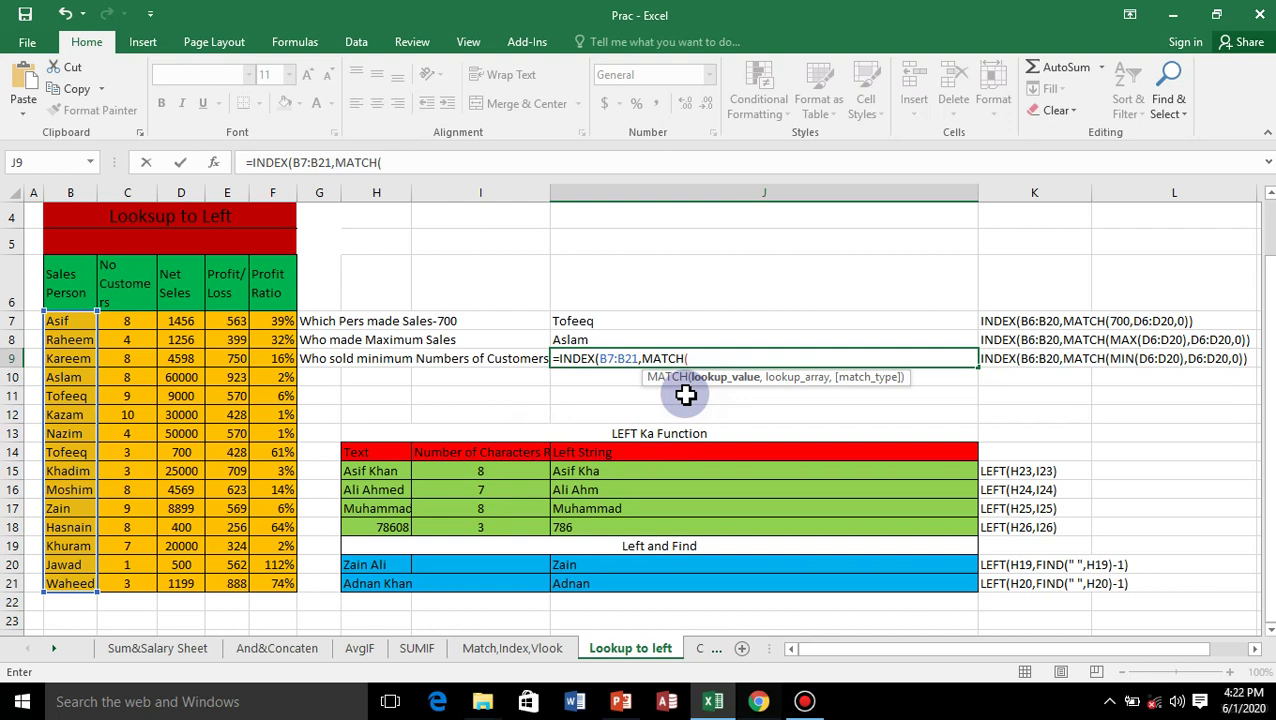
pyautogui.write('min')
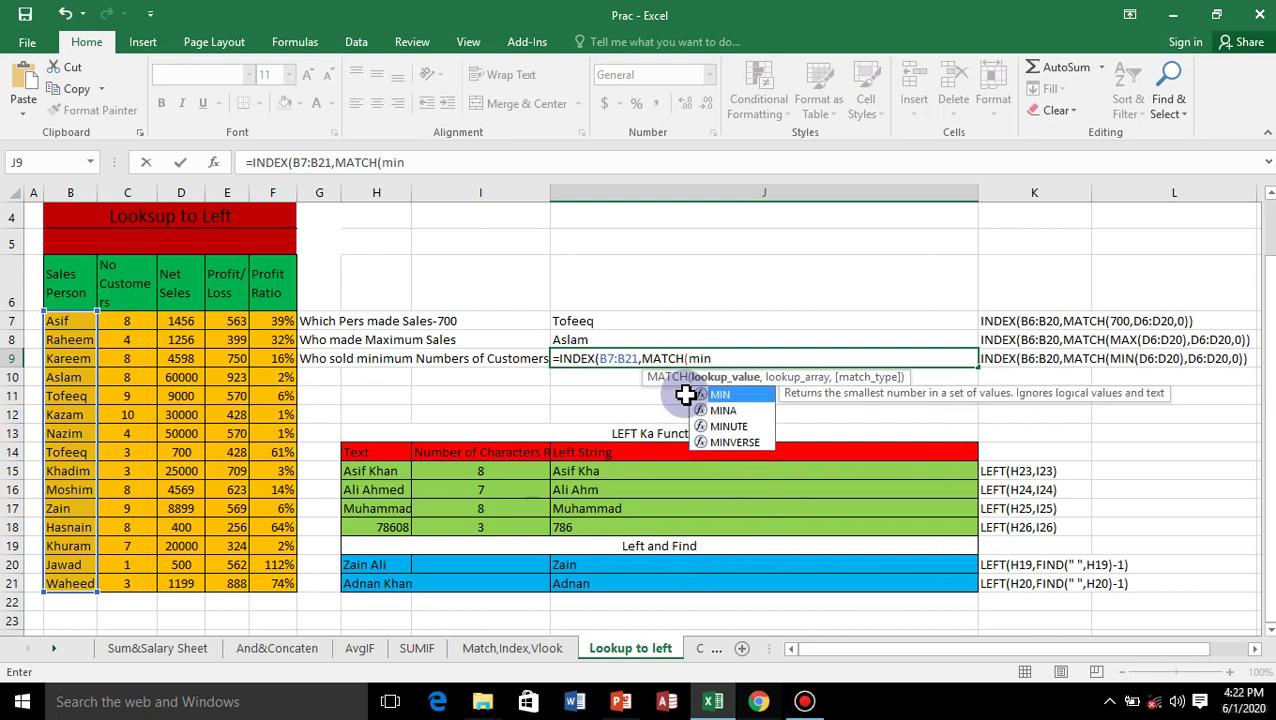
pyautogui.click(737, 396)
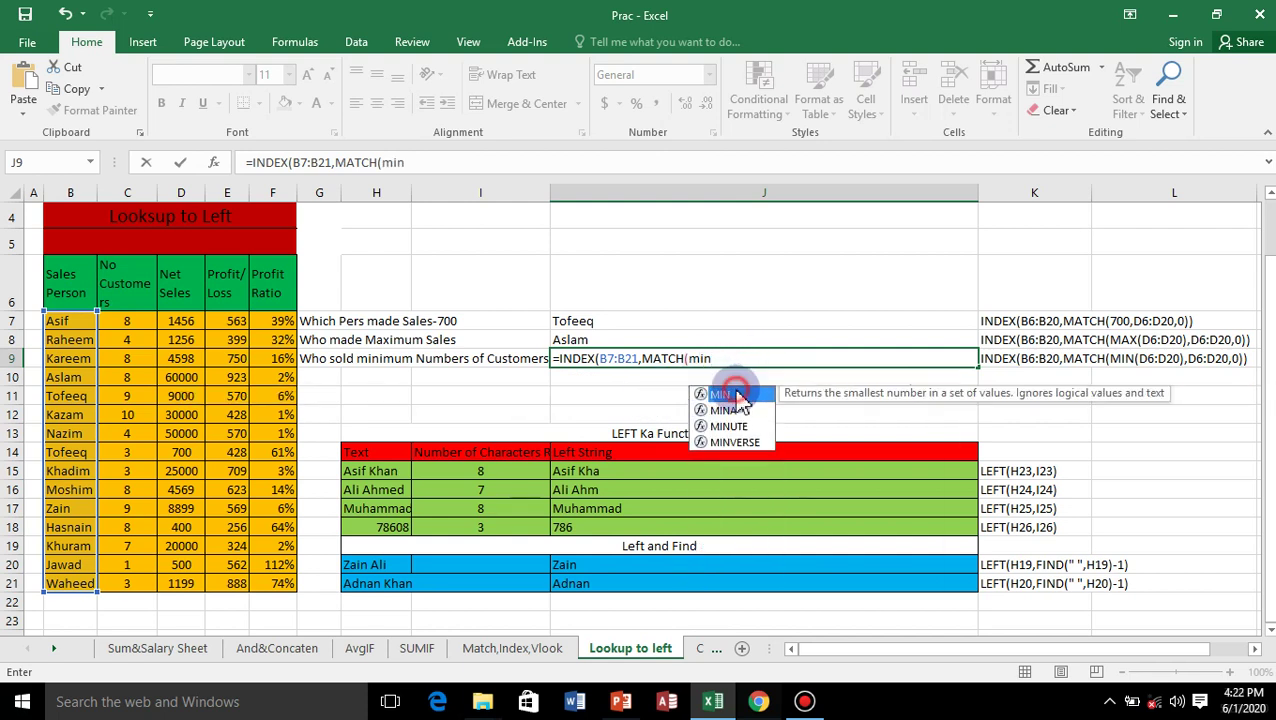
pyautogui.doubleClick(737, 394)
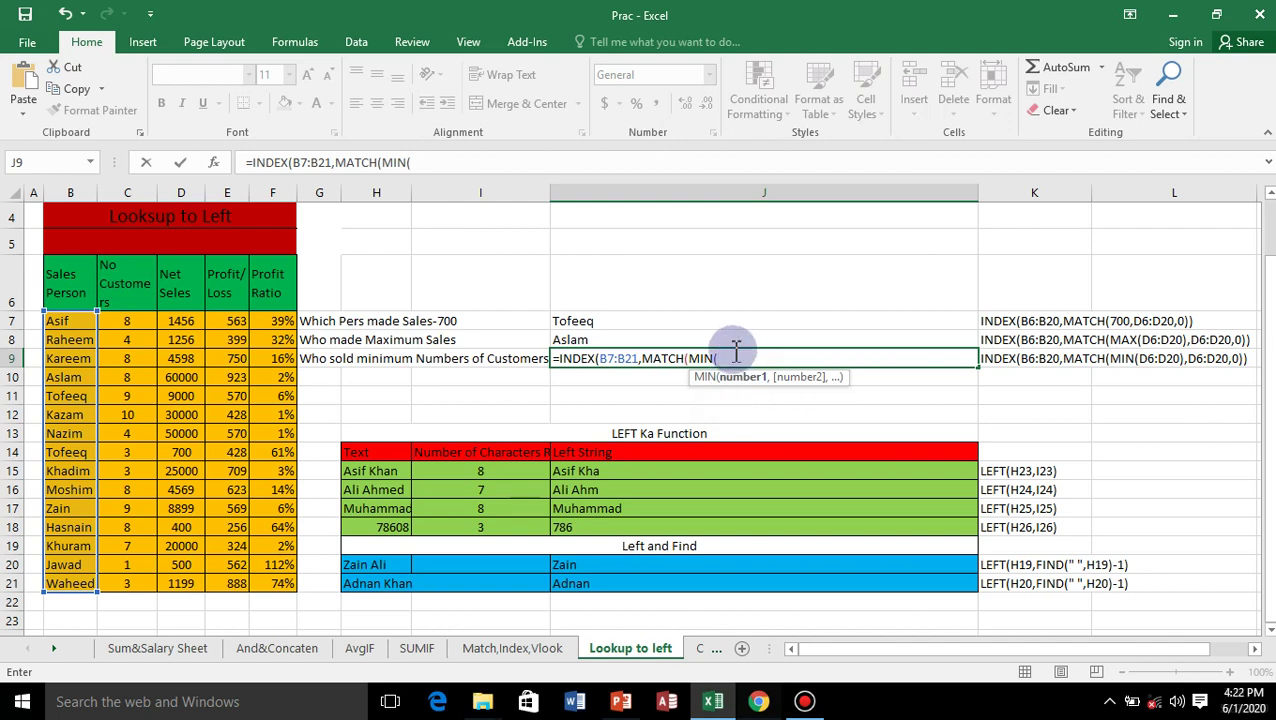
pyautogui.click(125, 324)
pyautogui.moveTo(155, 564); pyautogui.dragTo(150, 582)
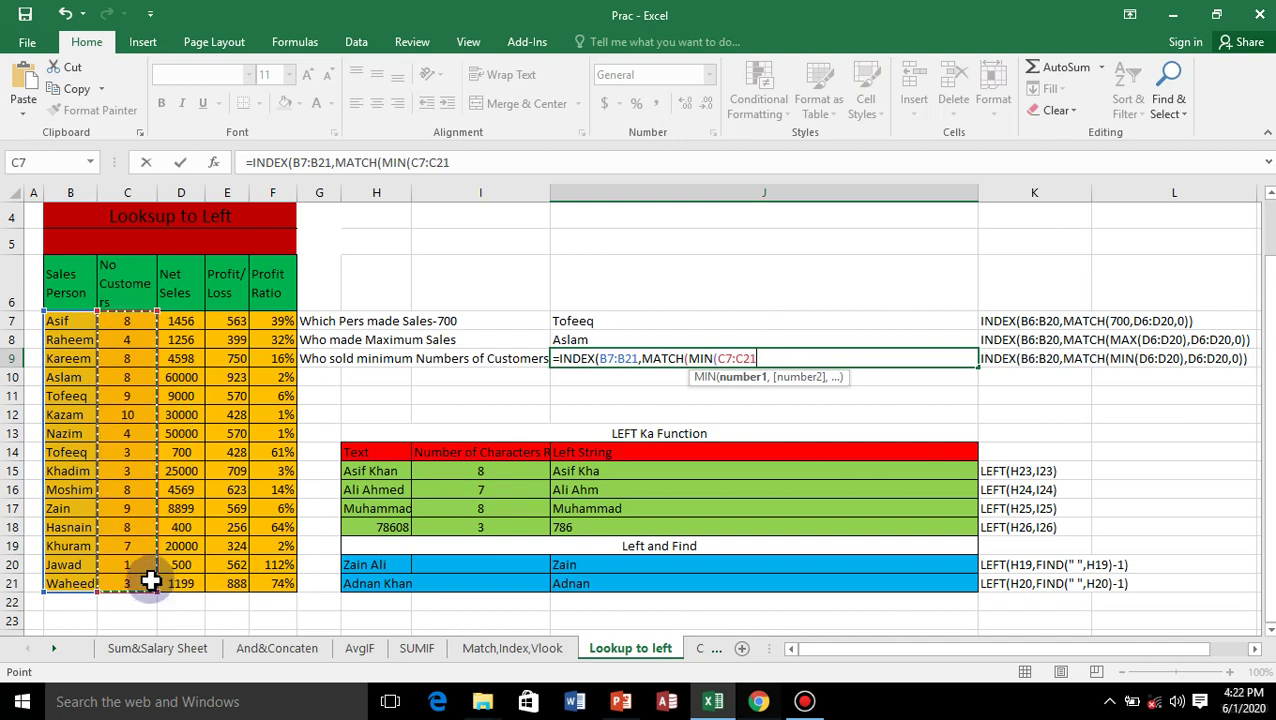
pyautogui.write('),')
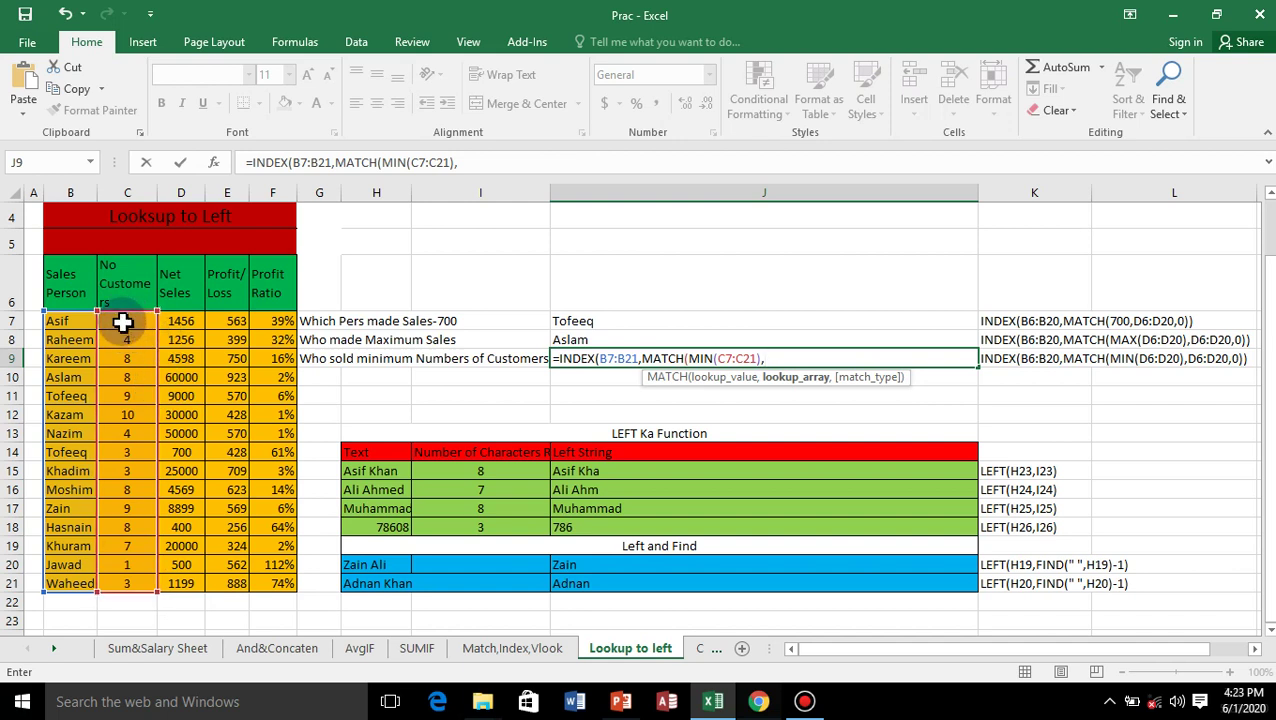
# Complete J9 as =INDEX(B7:B21,MATCH(MIN(C7:C21),C7:C21,0)) with exact match.
pyautogui.moveTo(124, 321); pyautogui.dragTo(124, 575)
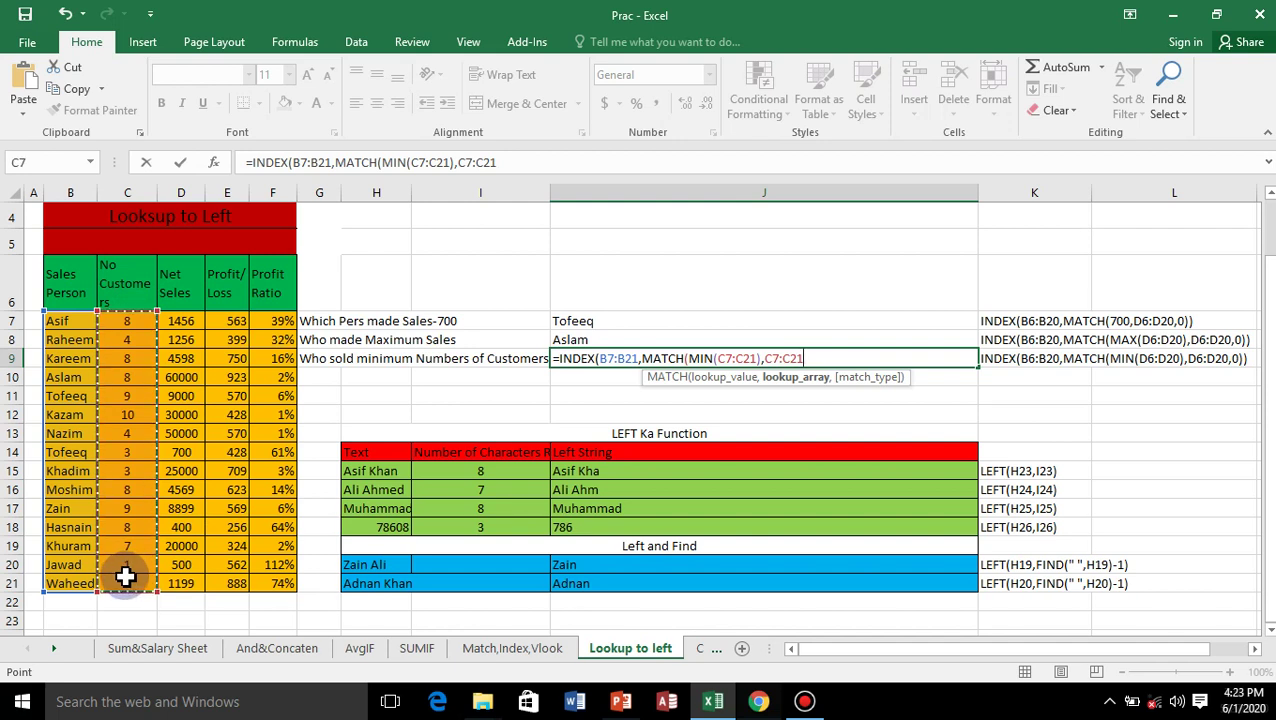
pyautogui.write(',')
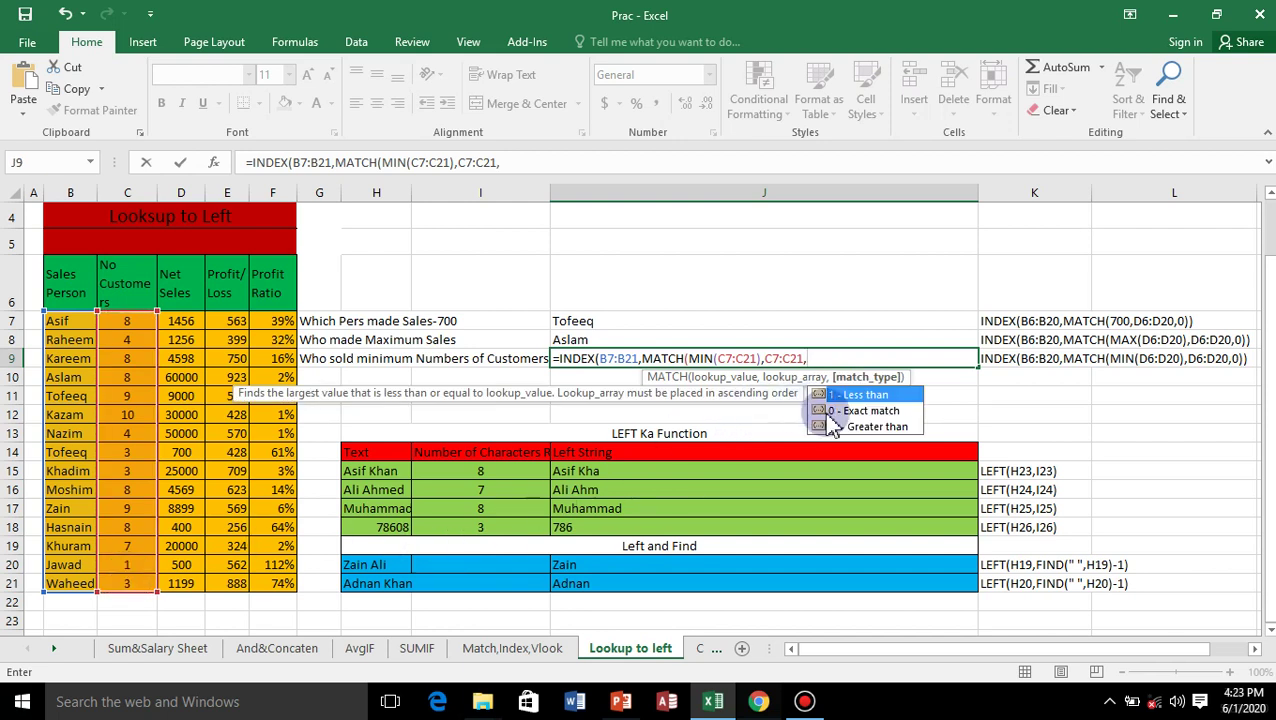
pyautogui.click(870, 410)
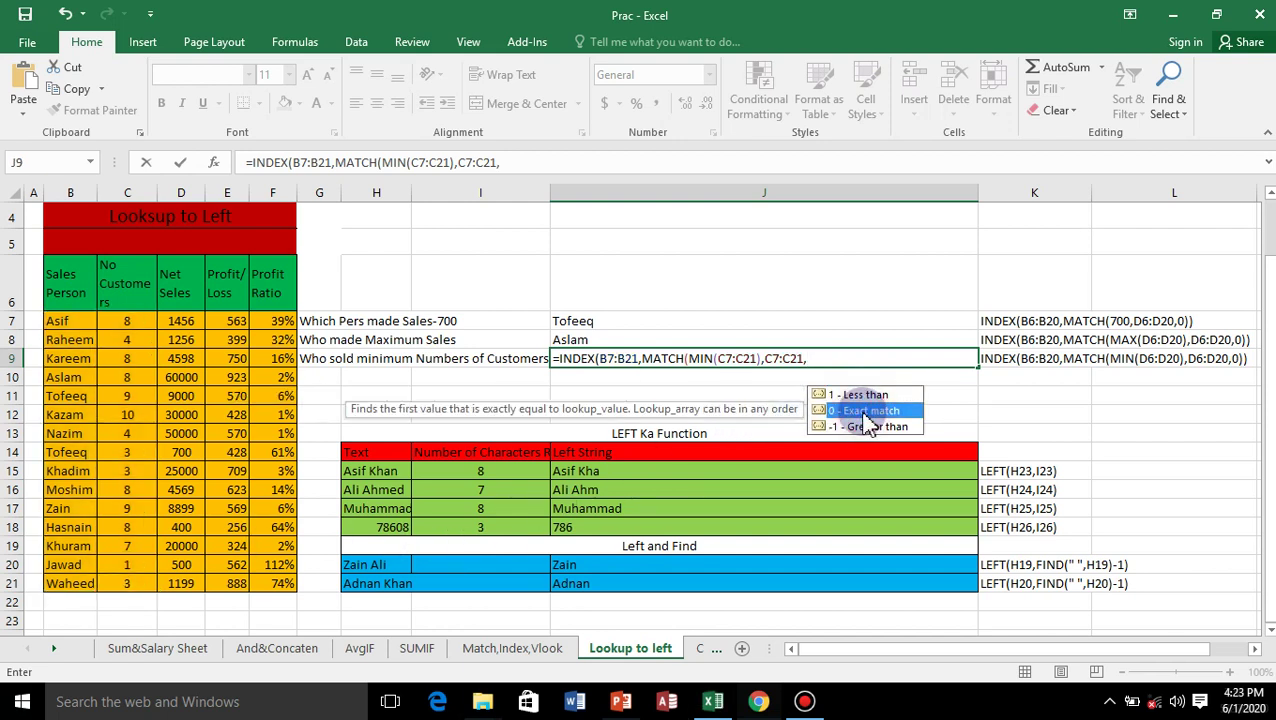
pyautogui.doubleClick(864, 411)
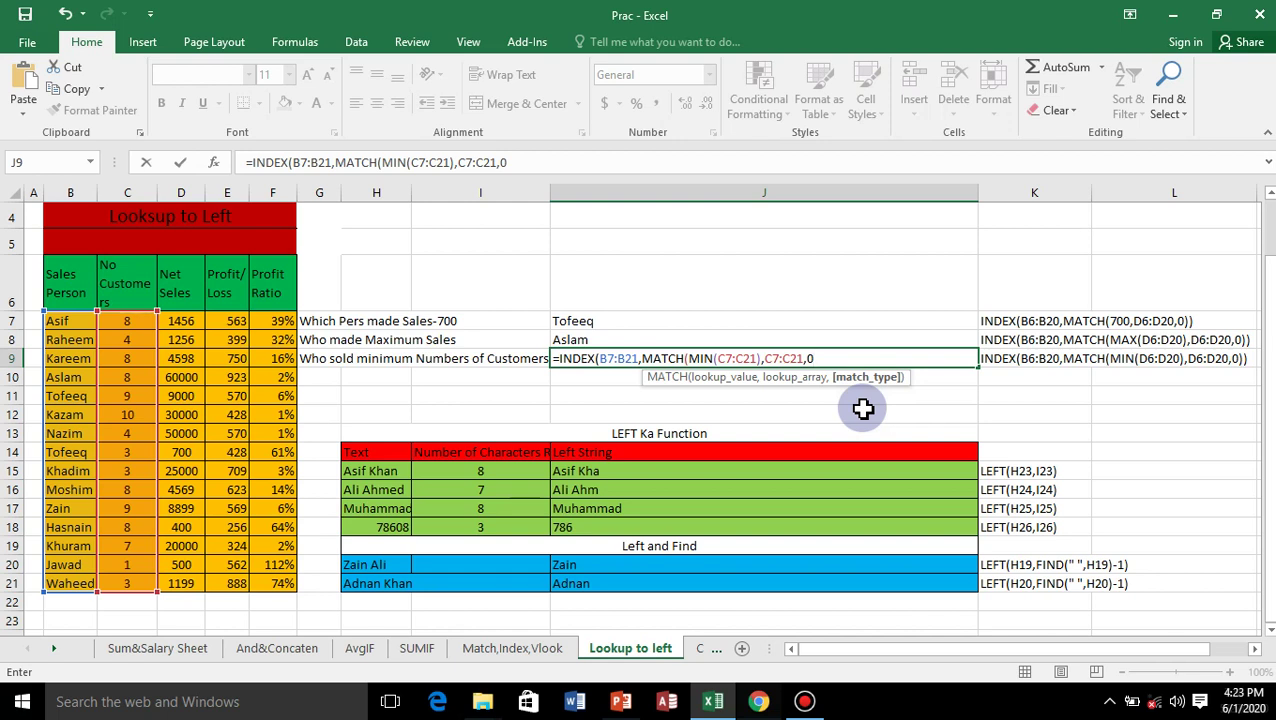
pyautogui.write(')')
pyautogui.write(')')
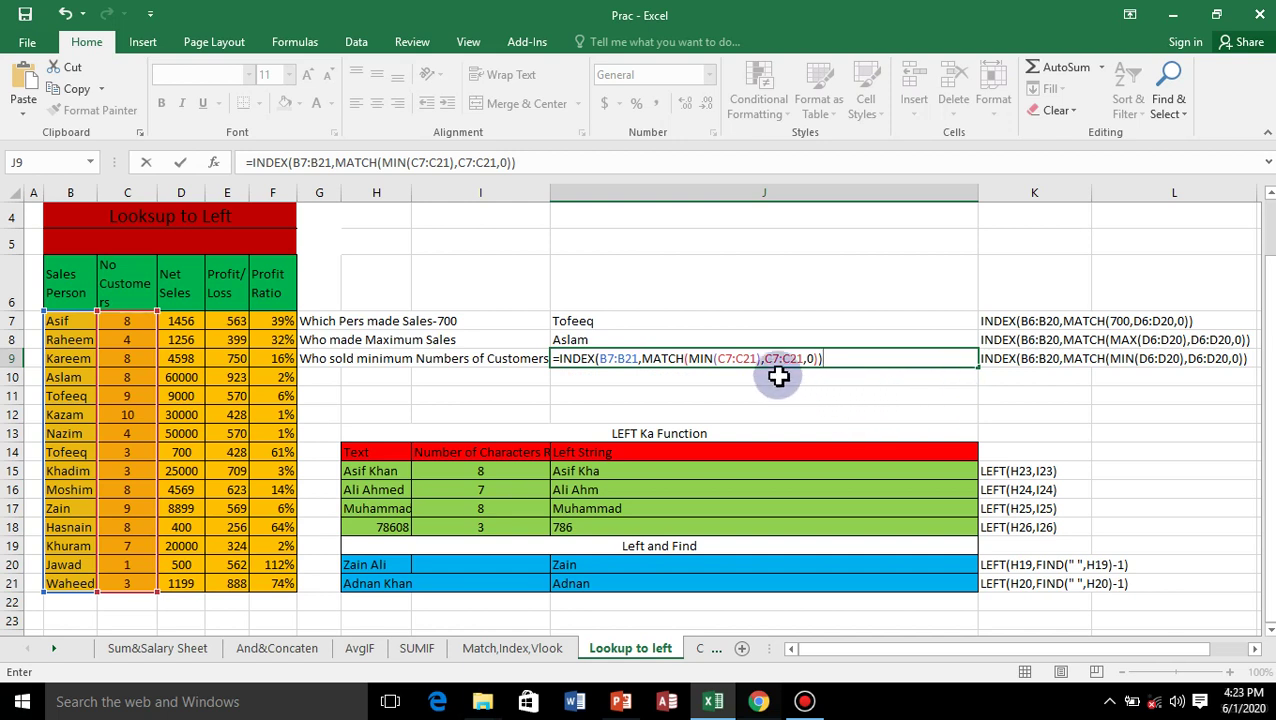
pyautogui.click(828, 362)
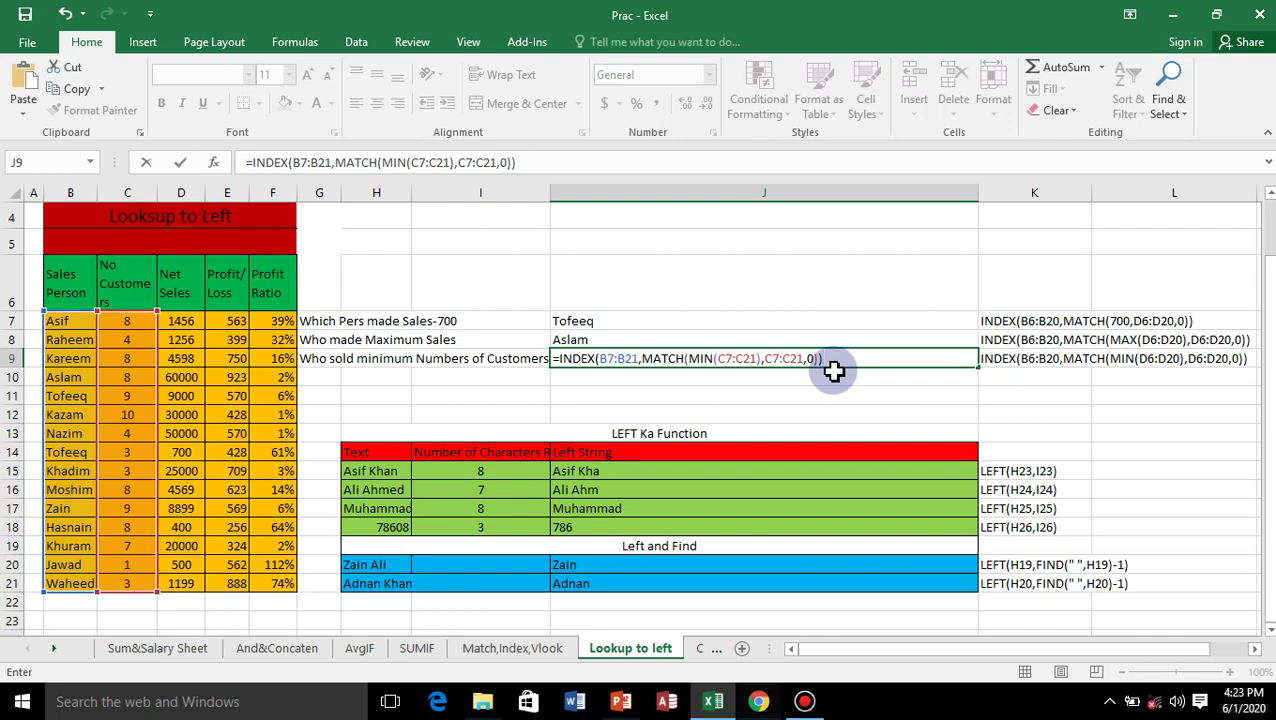
# Enter the J9 formula and check row 20's salesperson has the fewest customers (1).
pyautogui.press('Return')
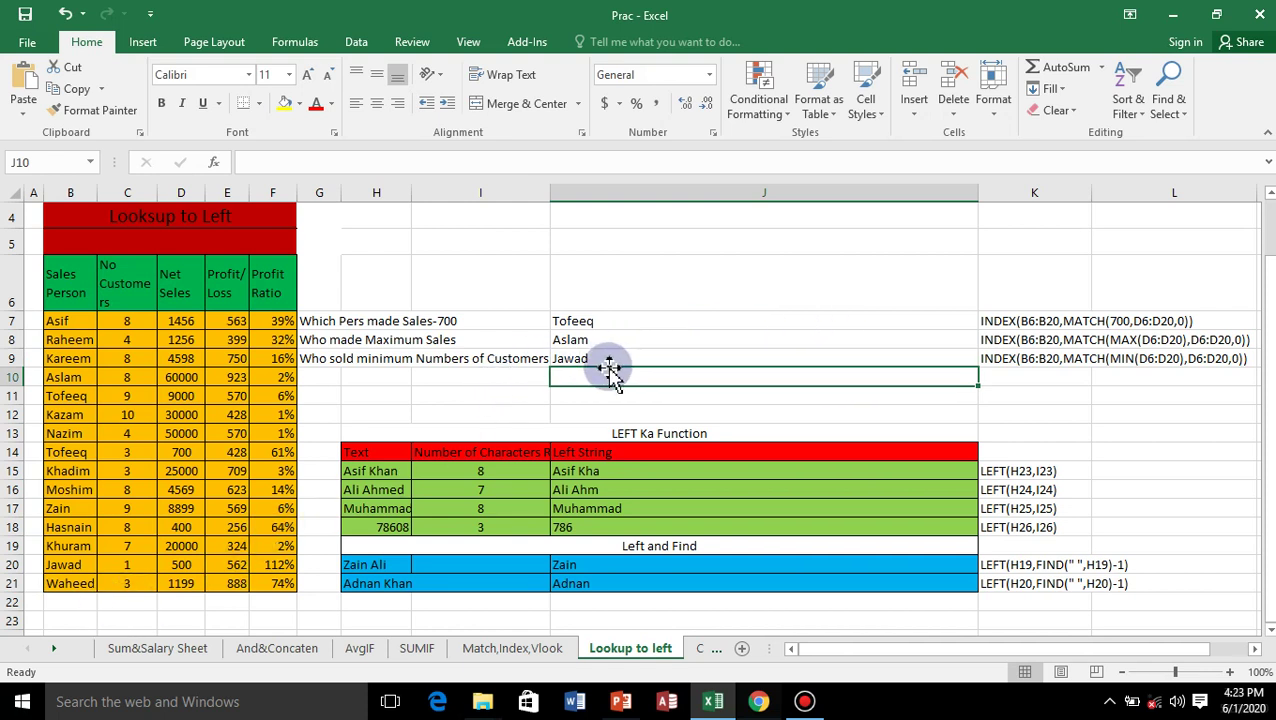
pyautogui.click(66, 564)
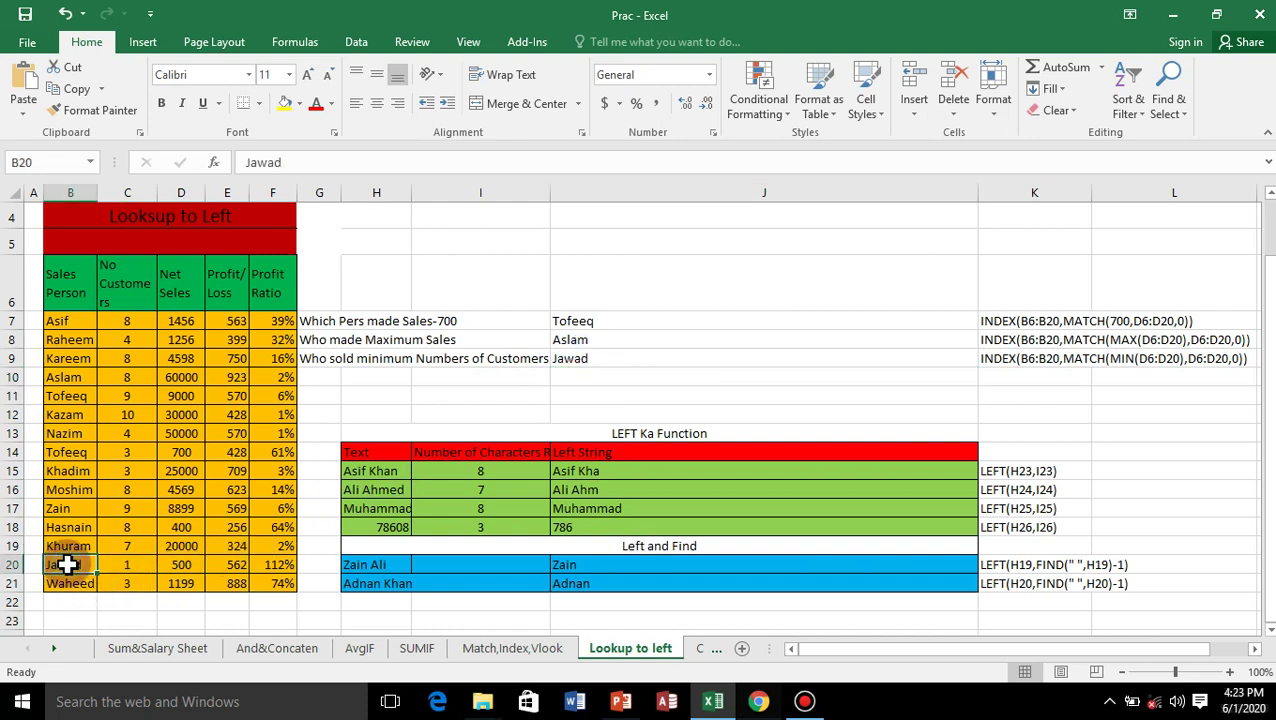
pyautogui.click(130, 563)
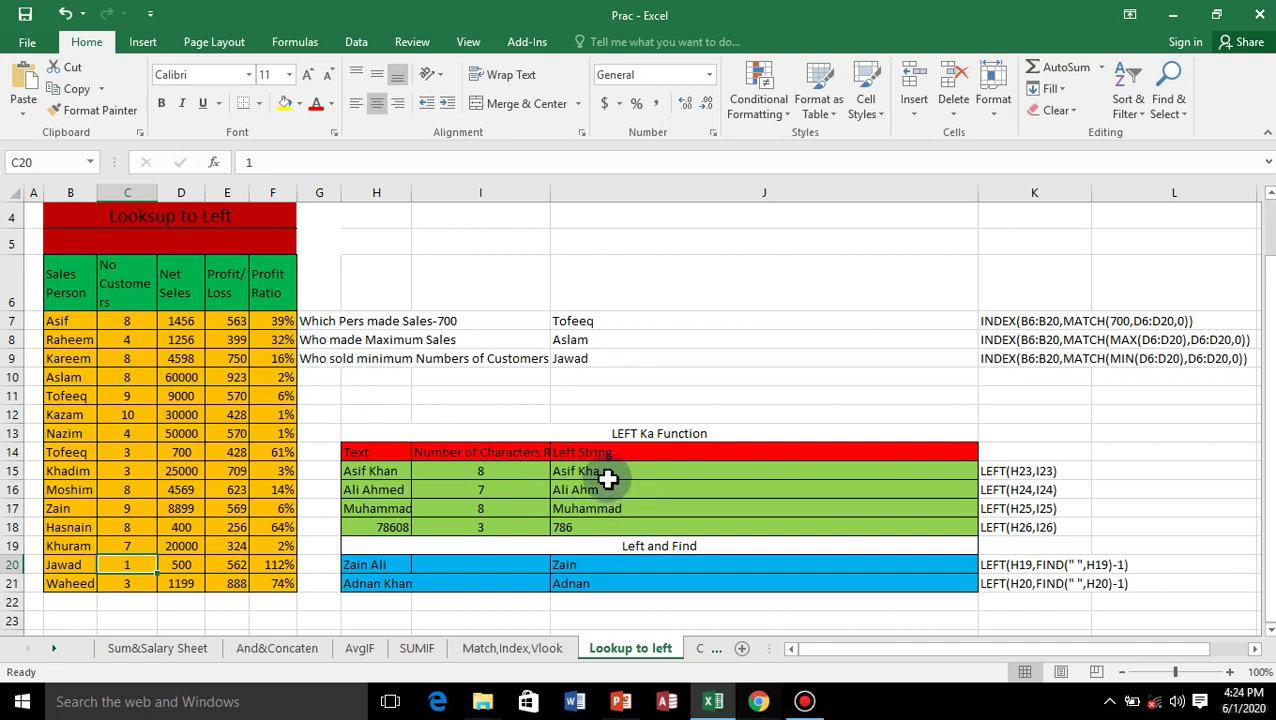
# Delete the Left String results in J15:J18 and widen column I to 21.57.
pyautogui.moveTo(604, 477); pyautogui.dragTo(569, 517)
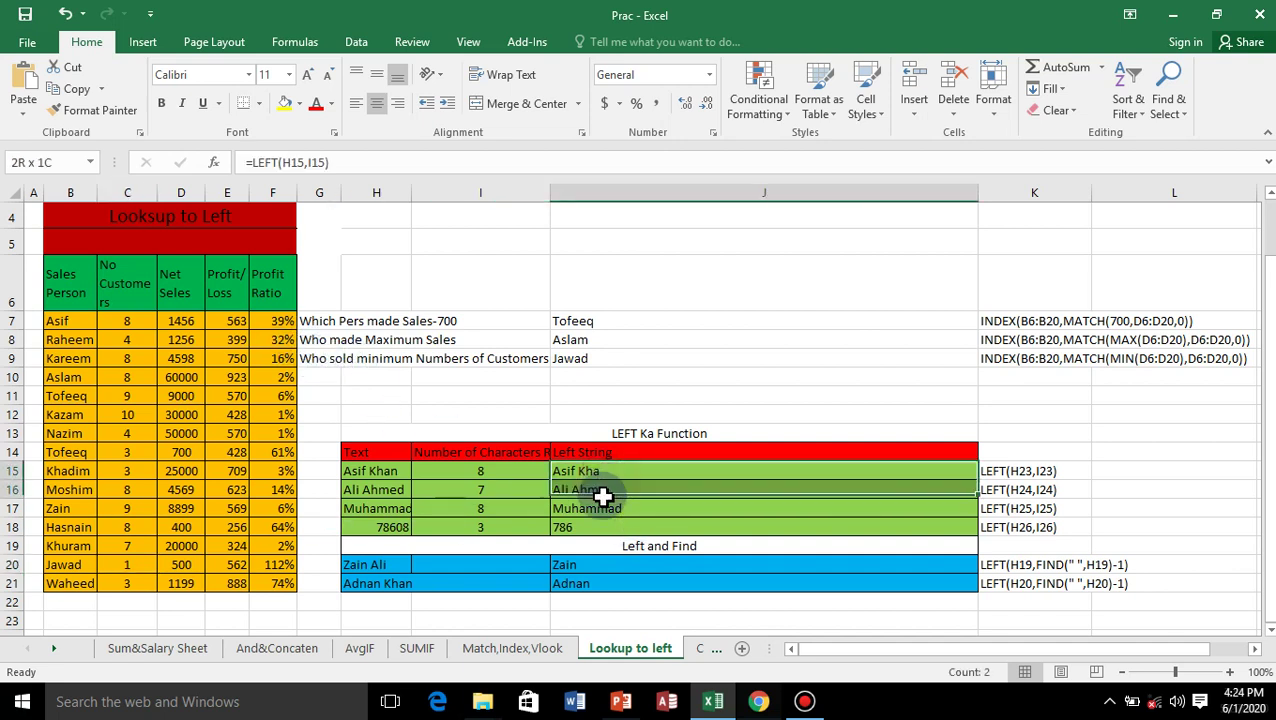
pyautogui.press('Delete')
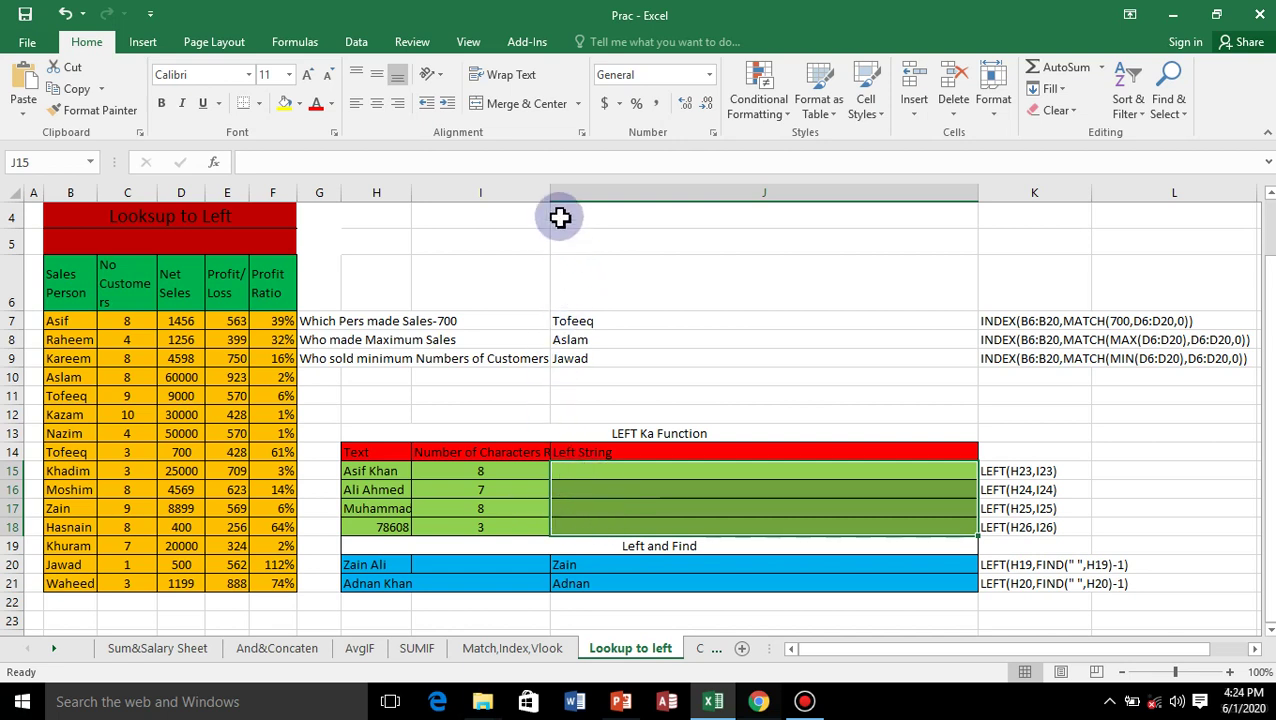
pyautogui.moveTo(550, 199); pyautogui.dragTo(573, 197)
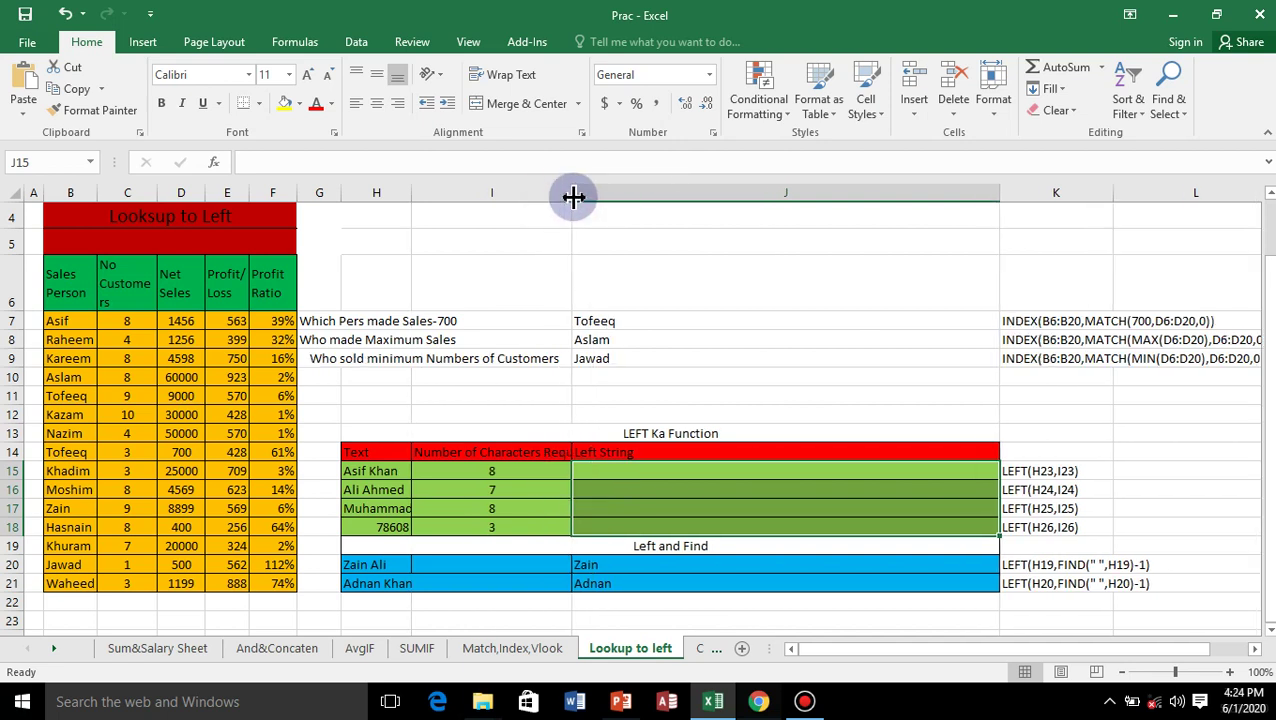
# Enter =LEFT(H15,I15) in J15 to return the first 8 characters of H15's text.
pyautogui.click(603, 472)
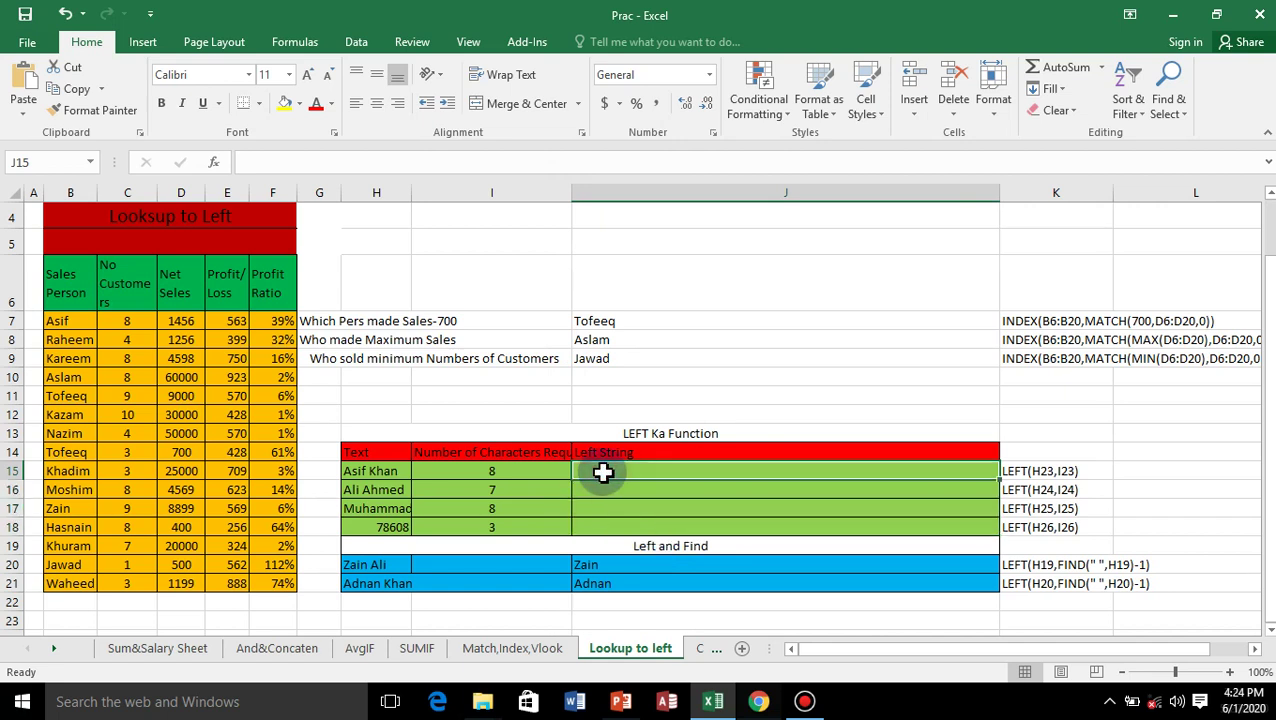
pyautogui.write('=')
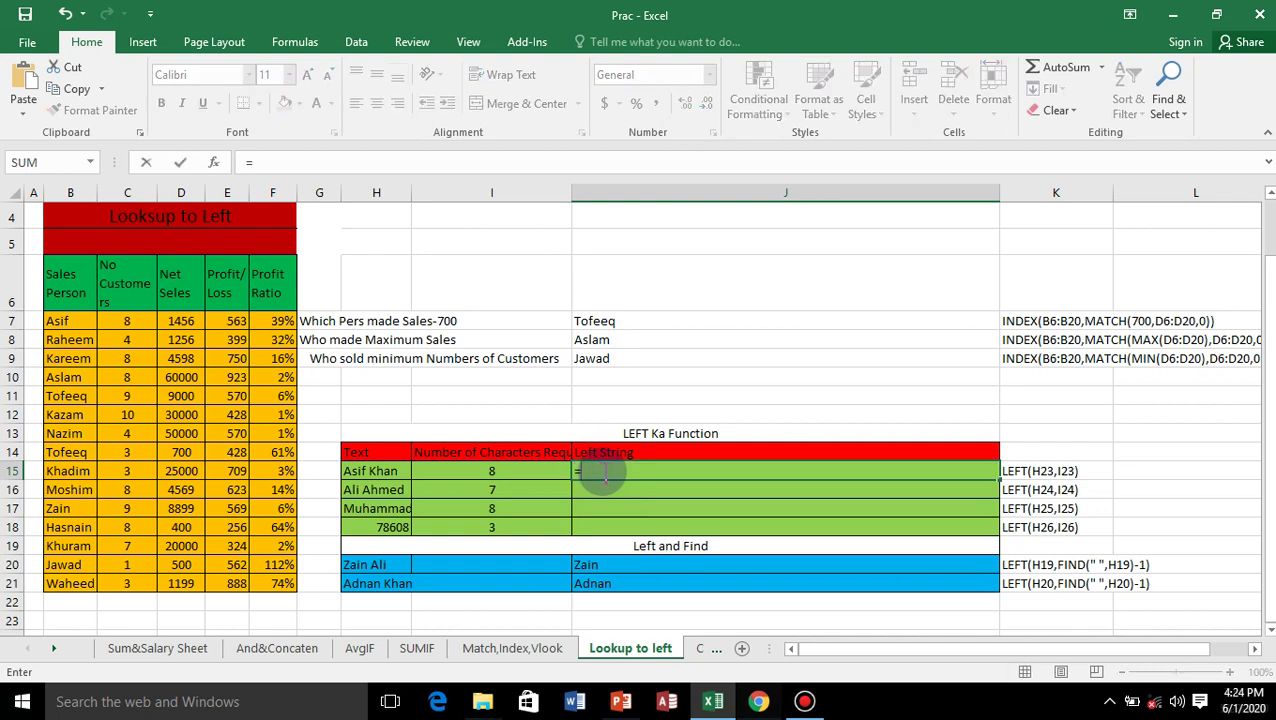
pyautogui.press('BackSpace')
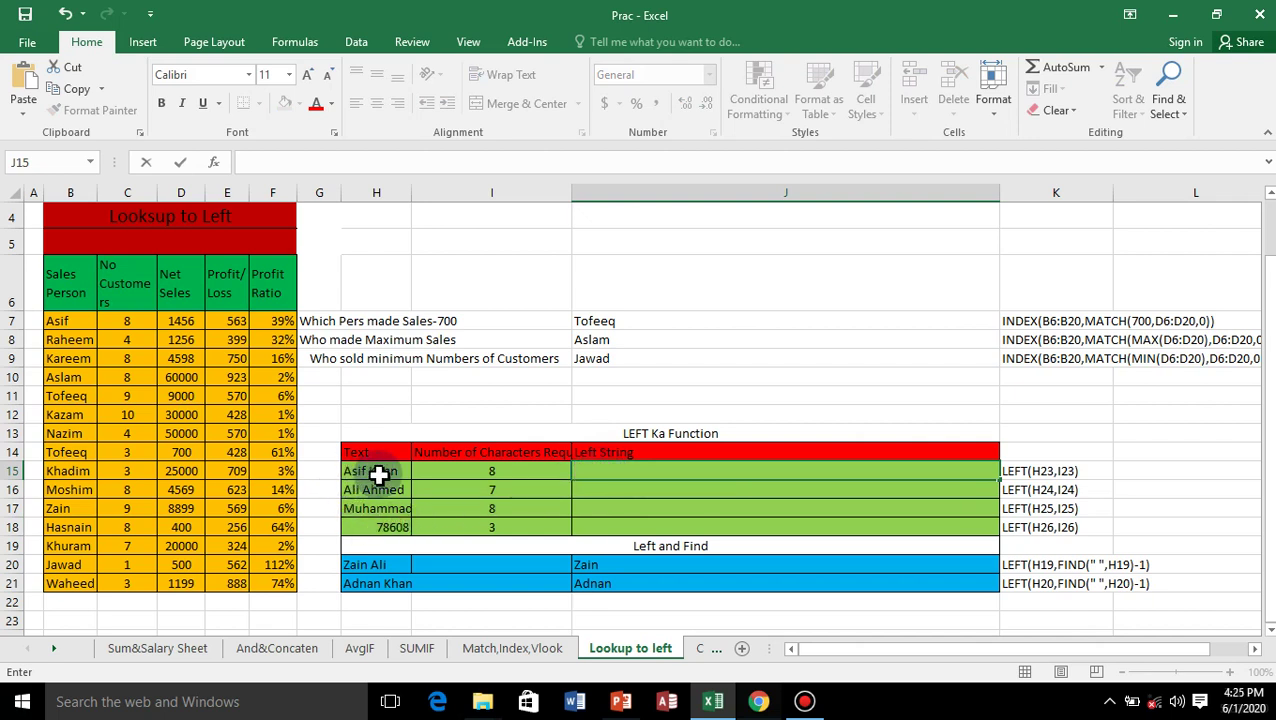
pyautogui.click(377, 477)
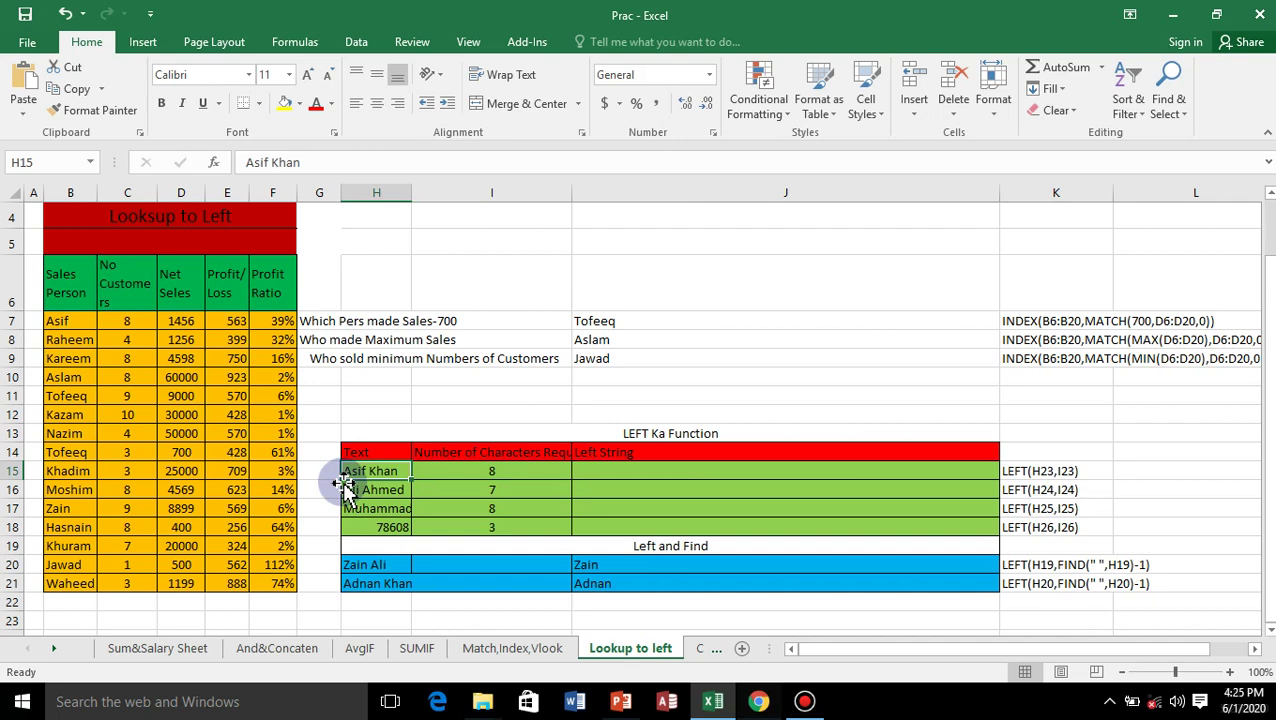
pyautogui.click(591, 470)
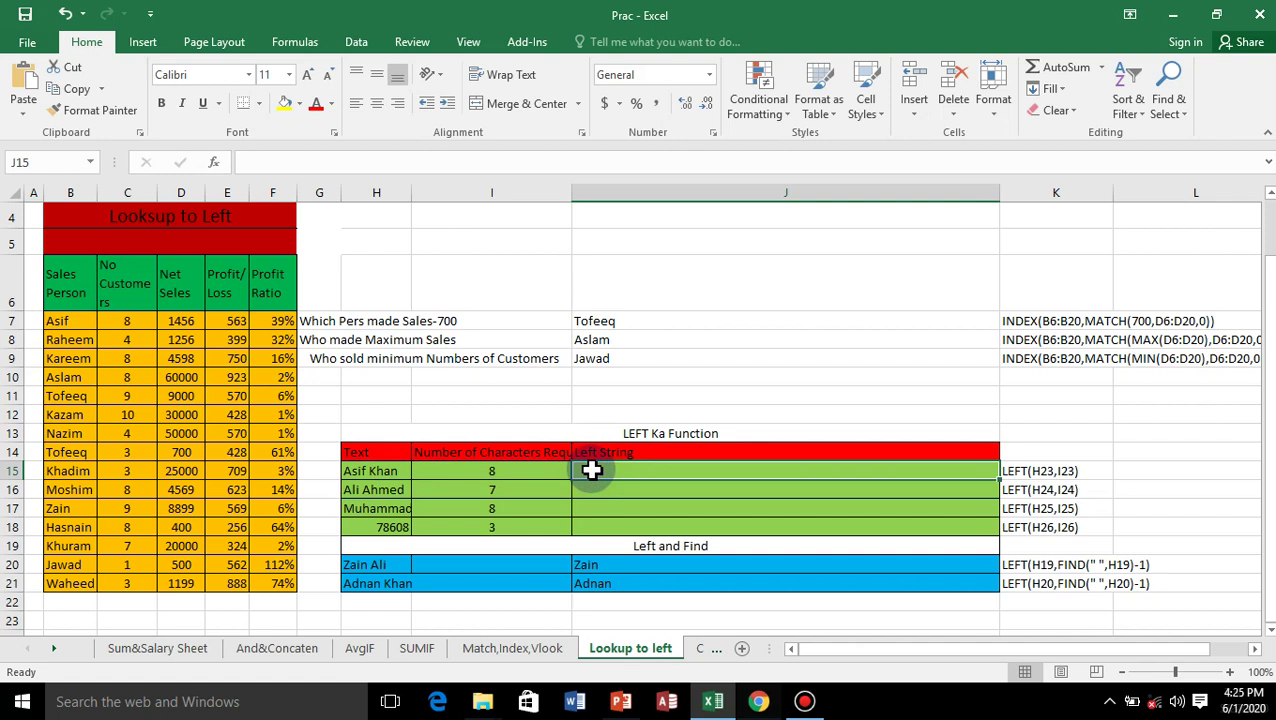
pyautogui.write('=')
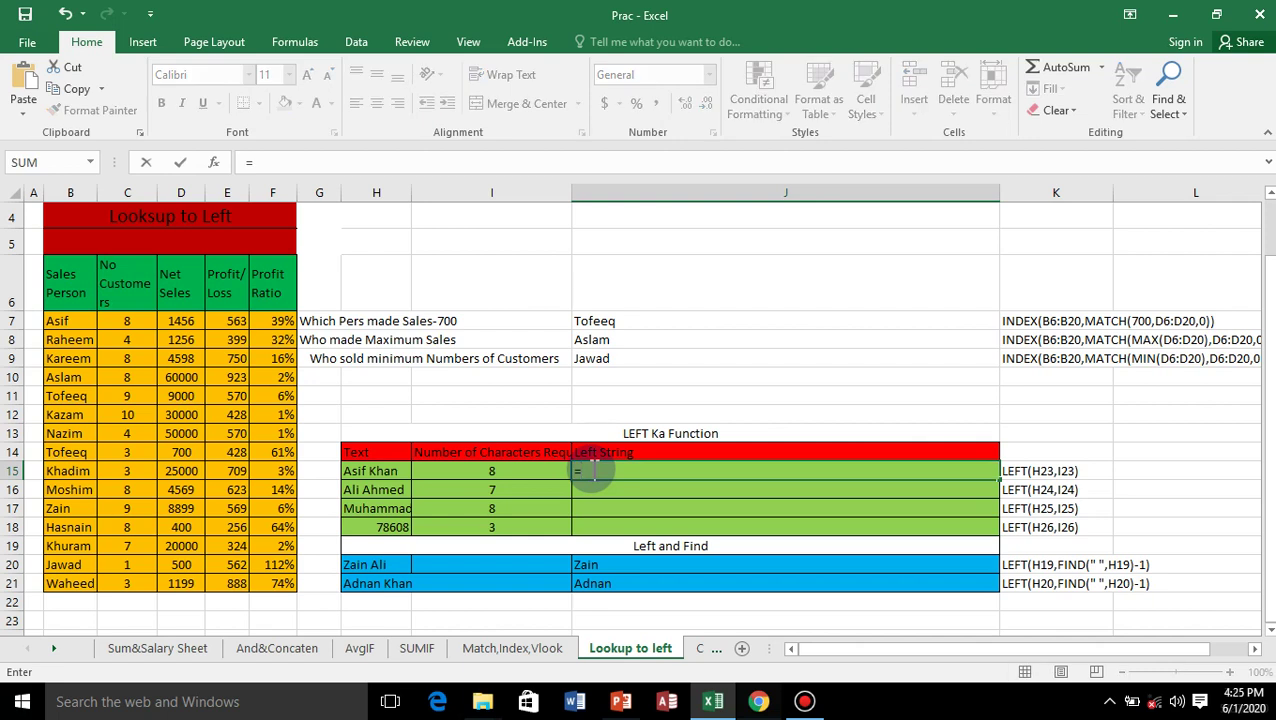
pyautogui.write('left')
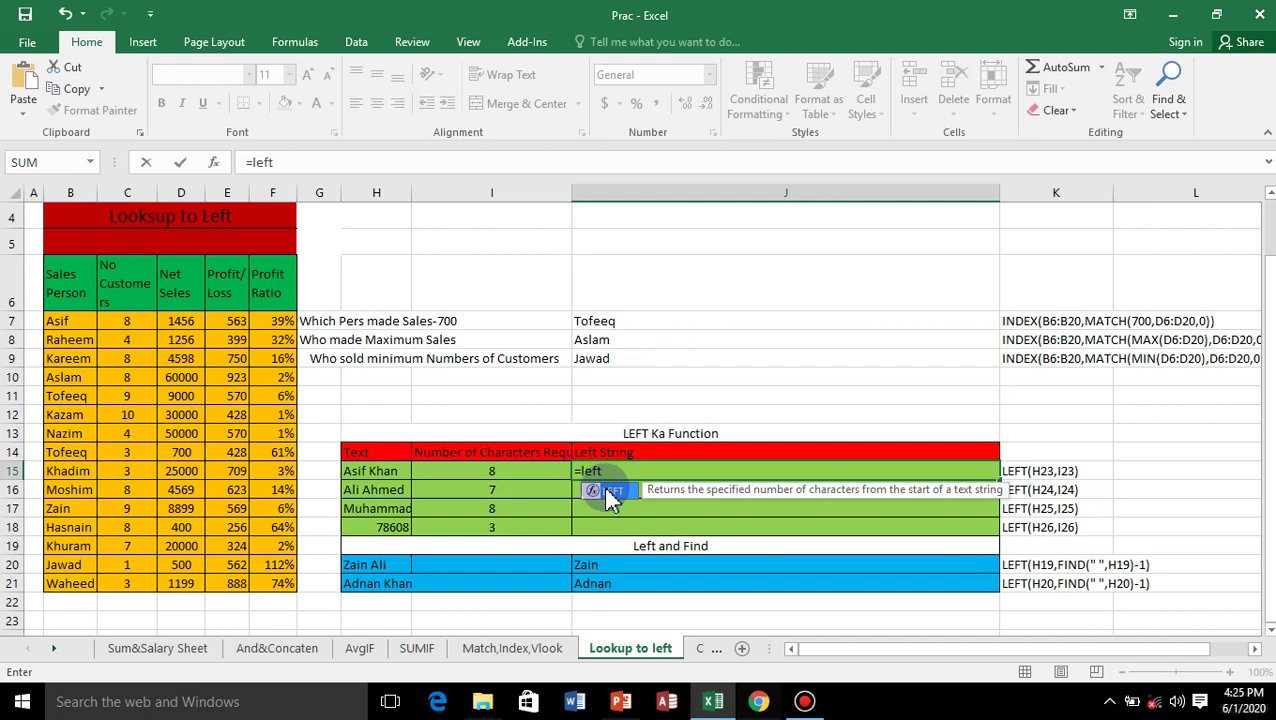
pyautogui.doubleClick(606, 492)
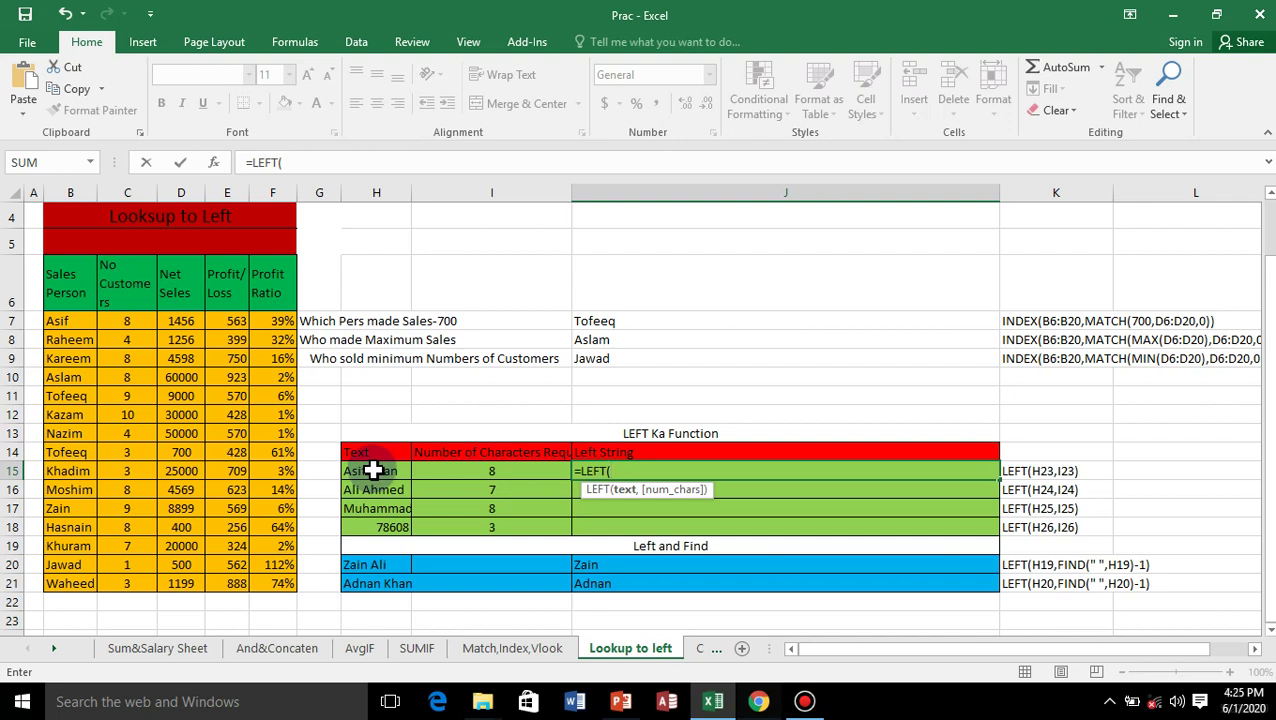
pyautogui.click(372, 471)
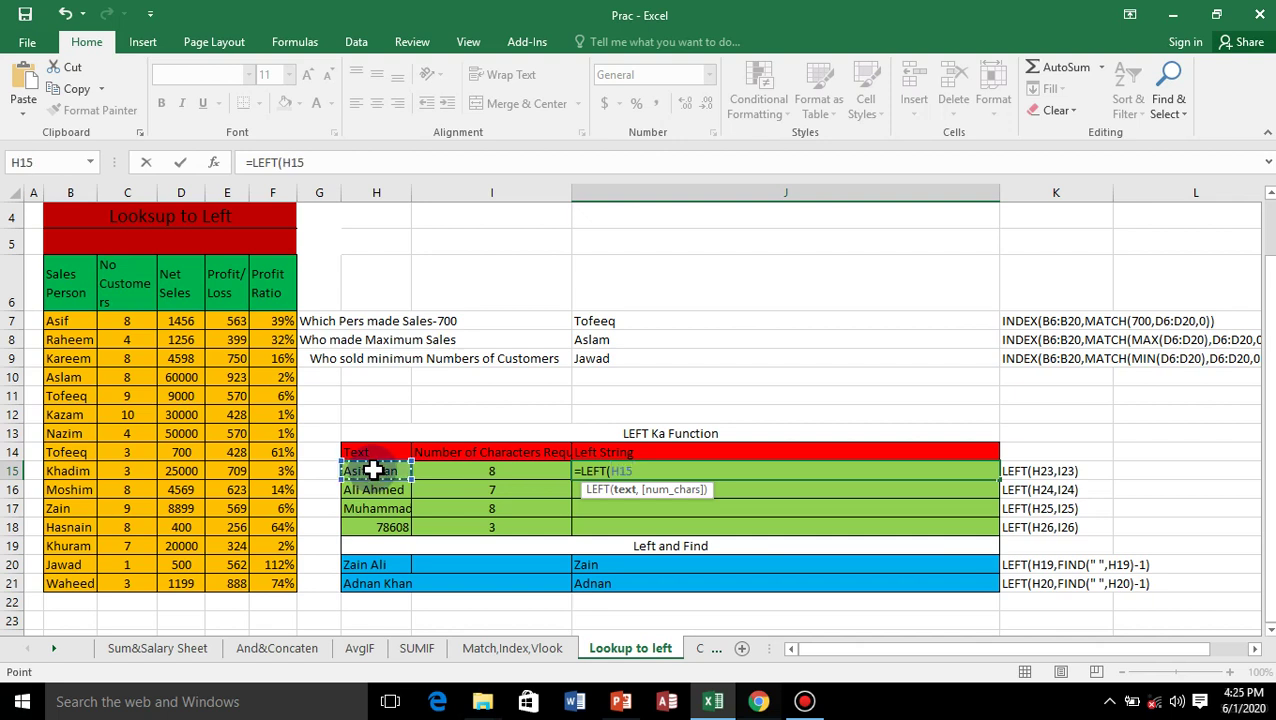
pyautogui.write(',')
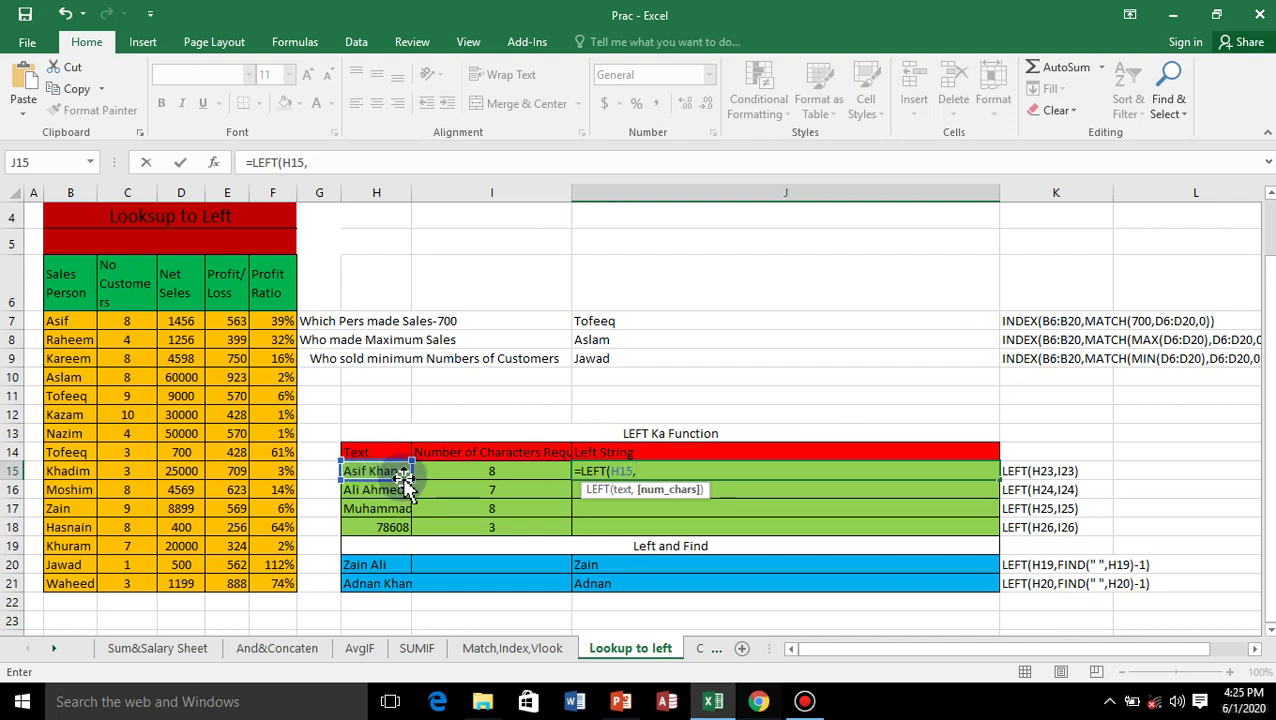
pyautogui.click(494, 471)
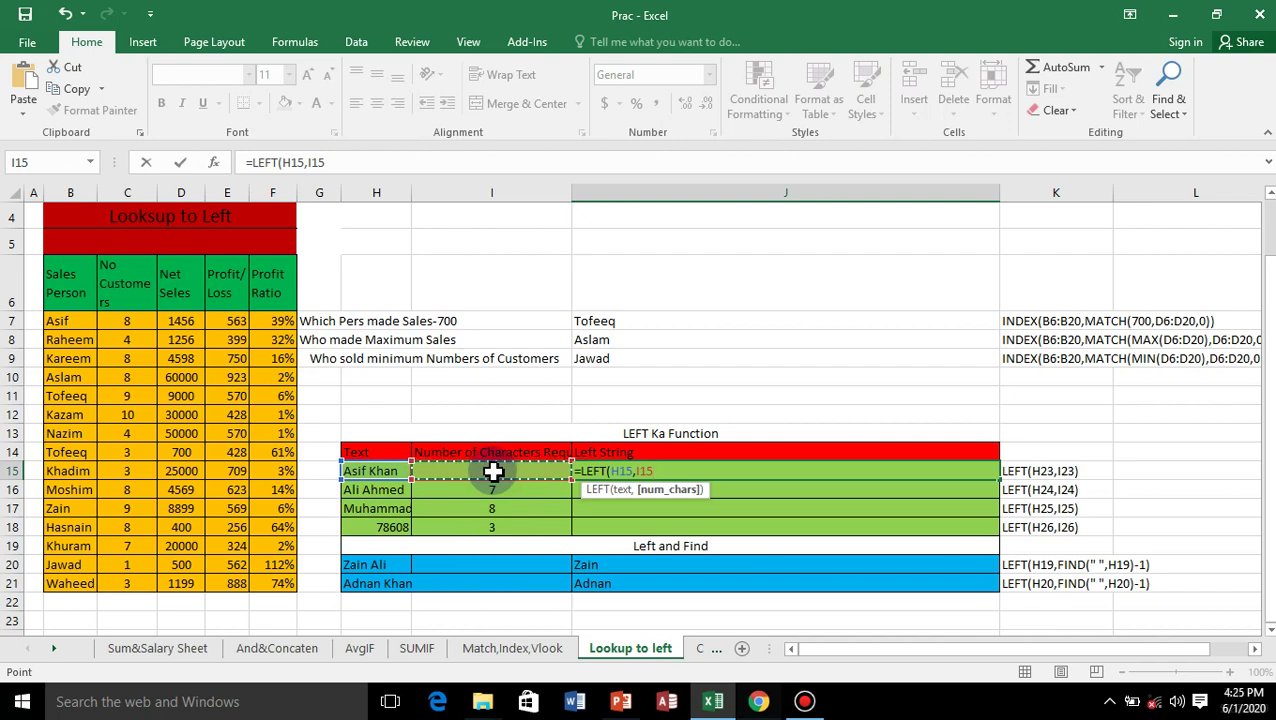
pyautogui.press('Return')
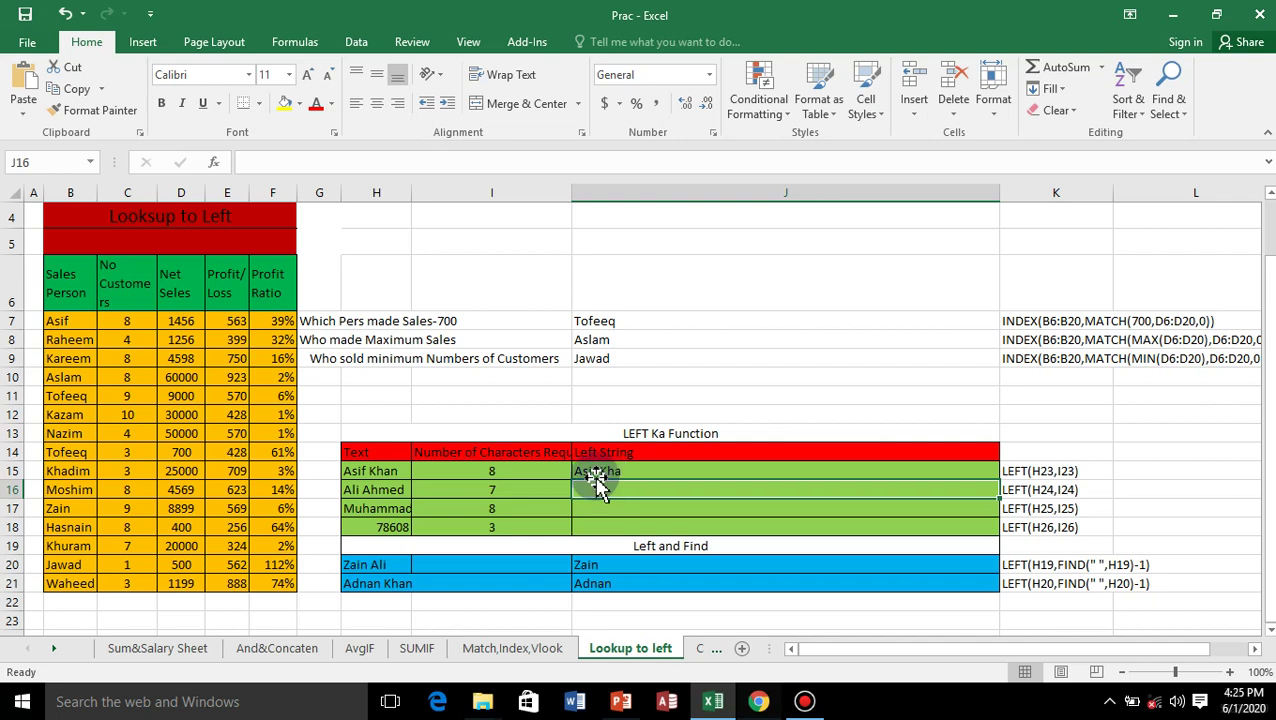
# Set the I15 and I17 counts to 5 and fill J15's LEFT formula to J18 (Asif, Ali Ahm, Muham, 786).
pyautogui.click(609, 472)
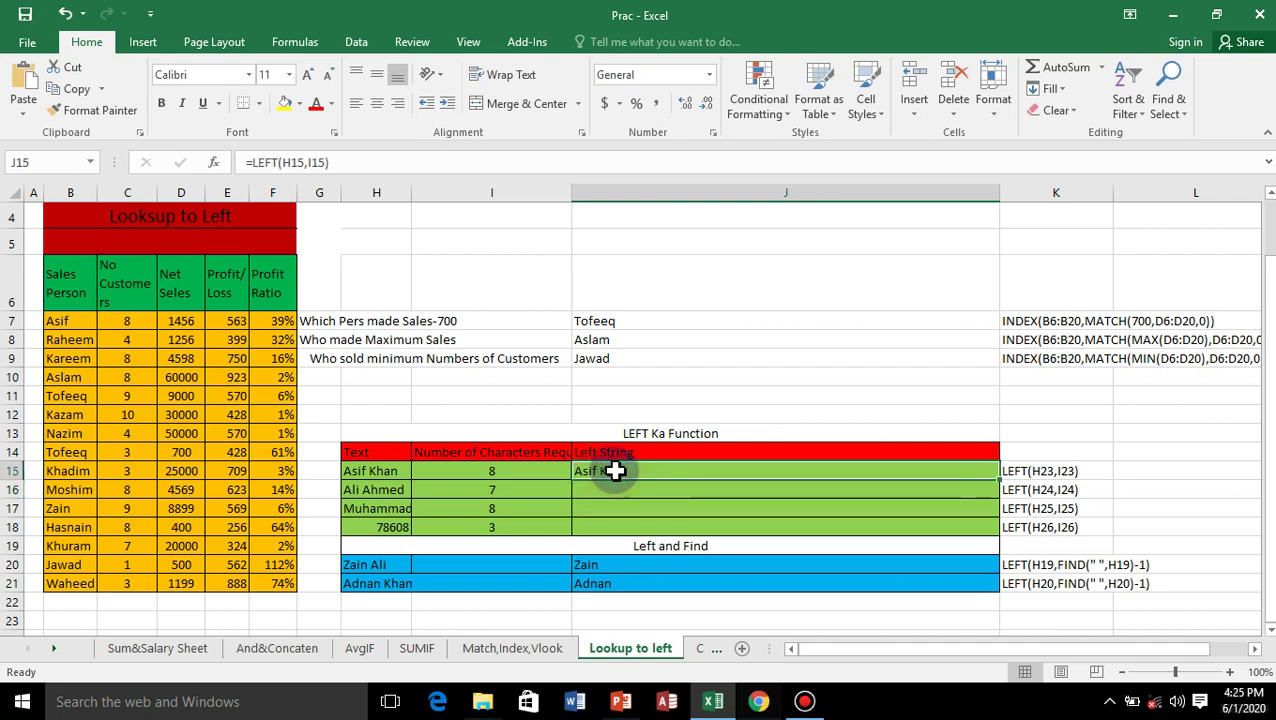
pyautogui.click(497, 472)
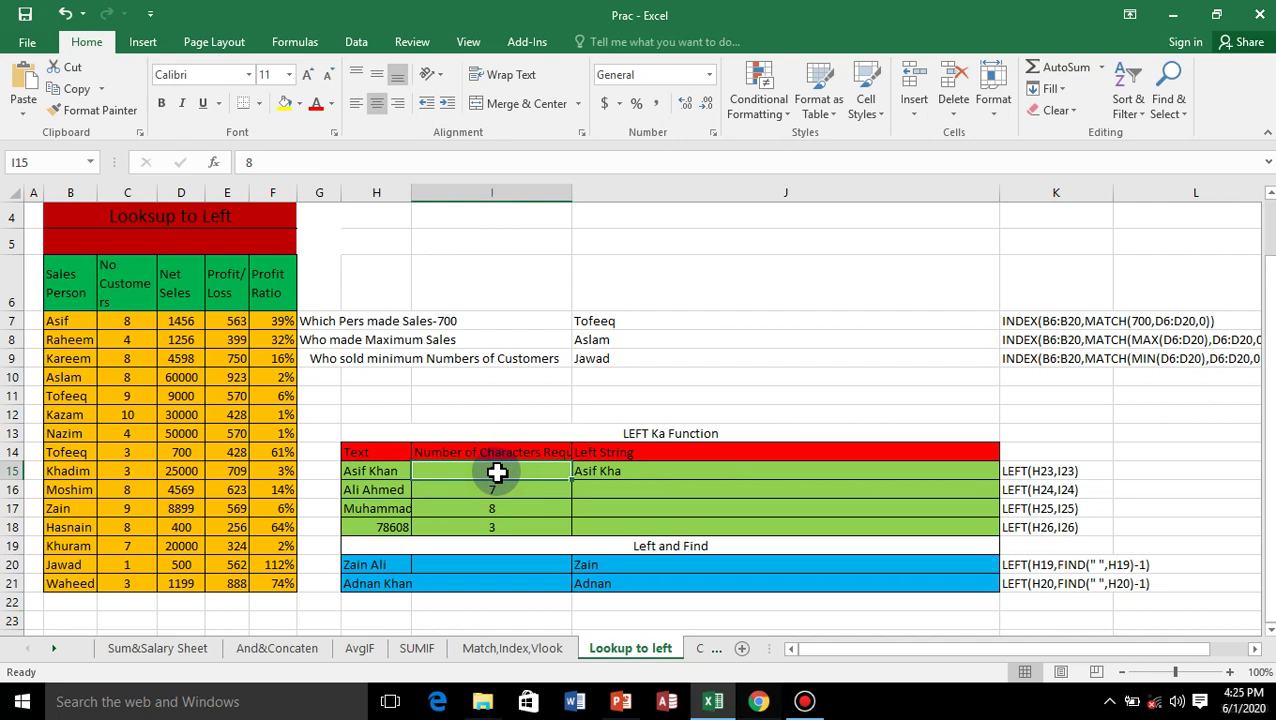
pyautogui.write('4')
pyautogui.press('Return')
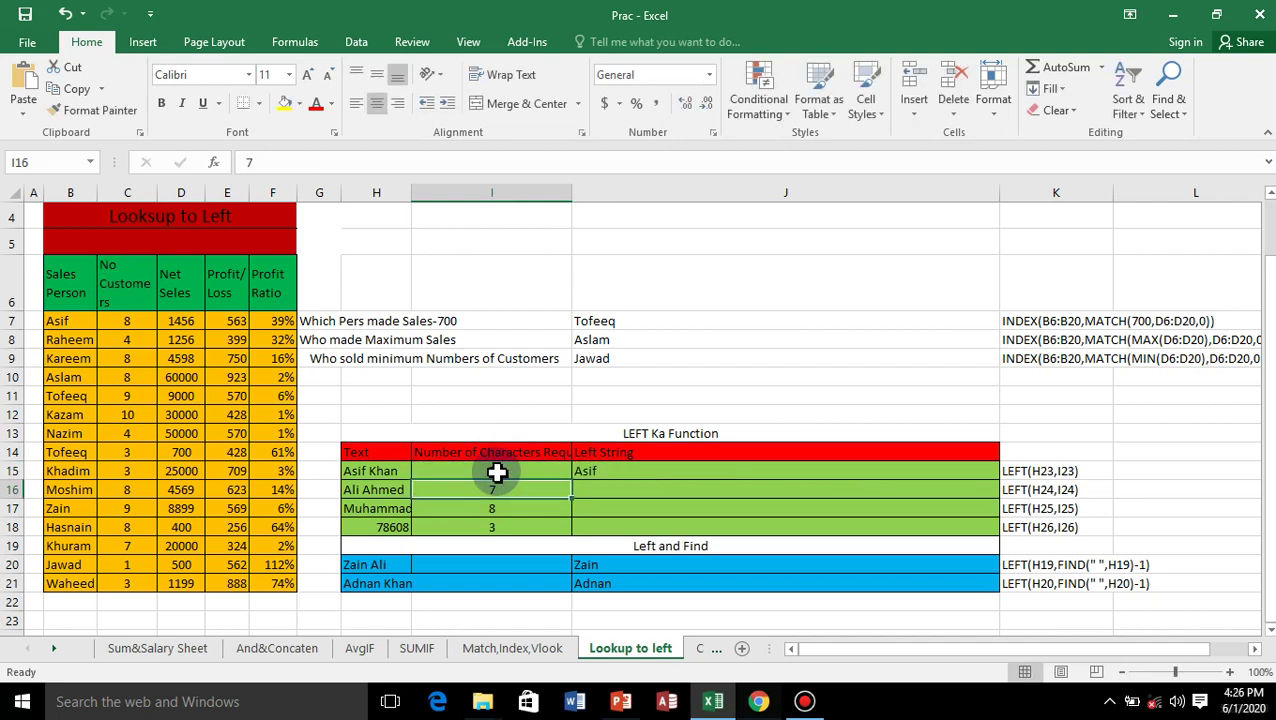
pyautogui.click(655, 477)
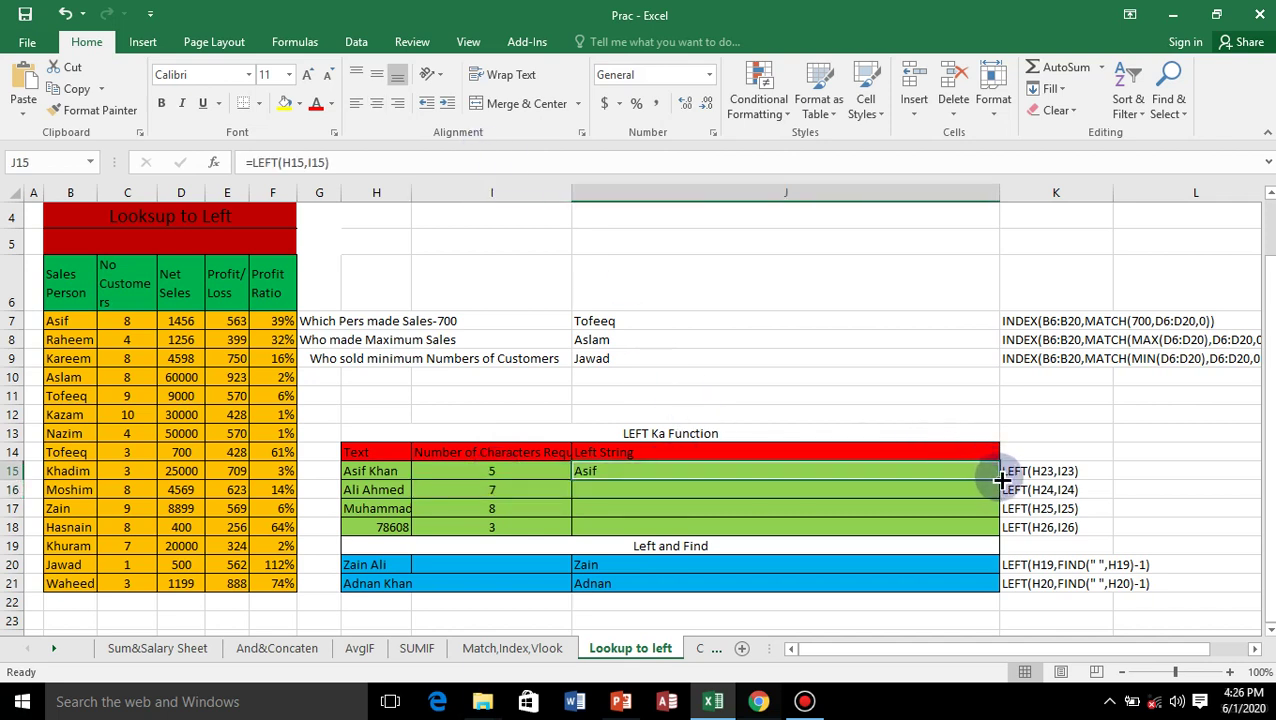
pyautogui.moveTo(998, 479); pyautogui.dragTo(985, 532)
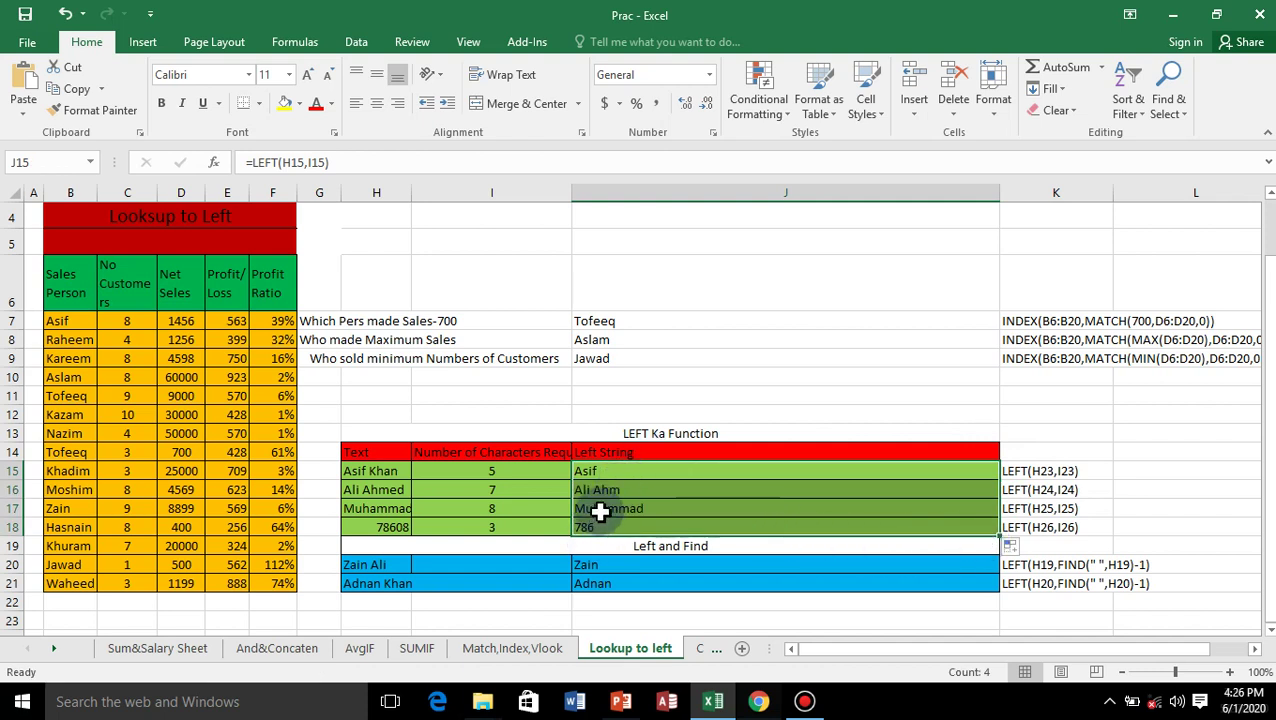
pyautogui.click(480, 505)
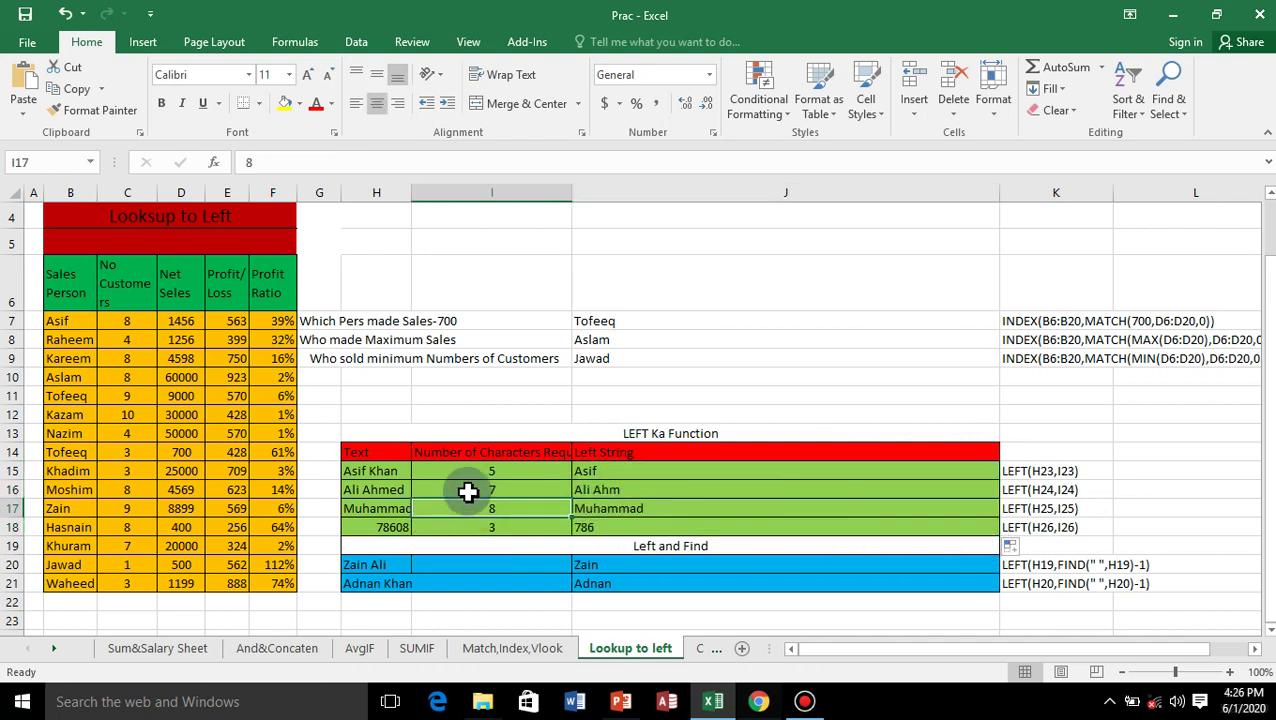
pyautogui.write('5')
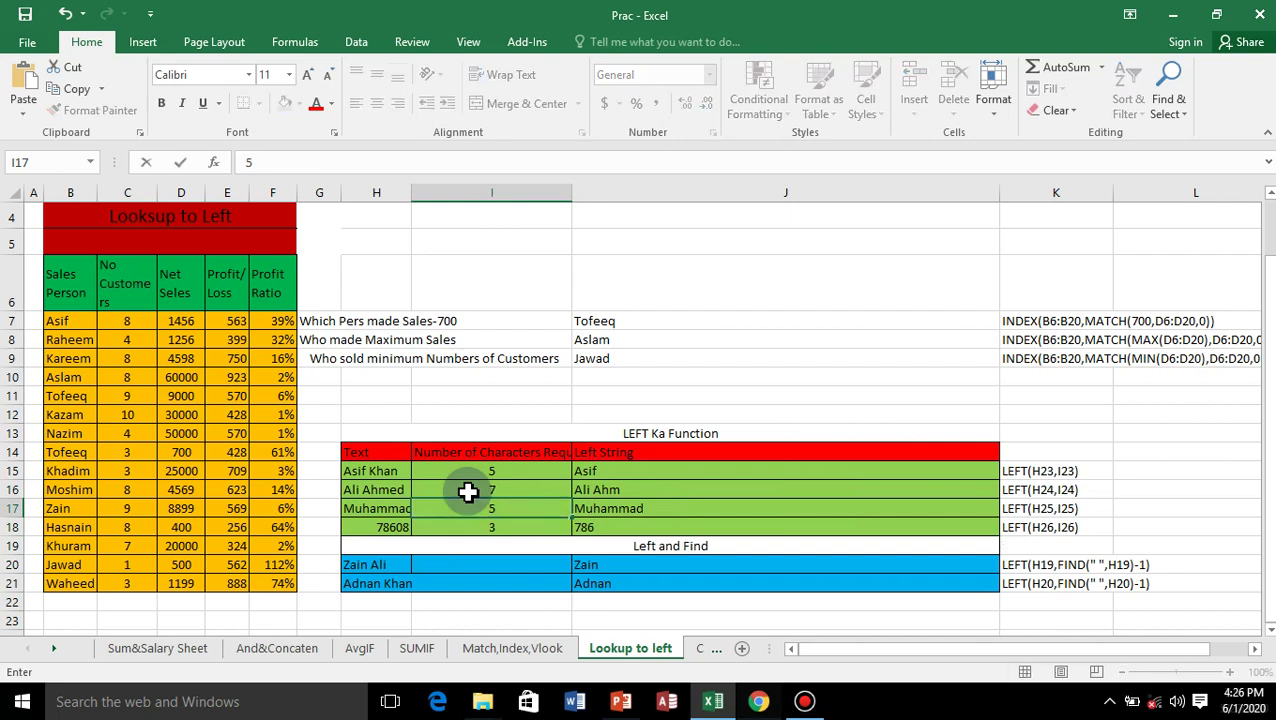
pyautogui.press('Return')
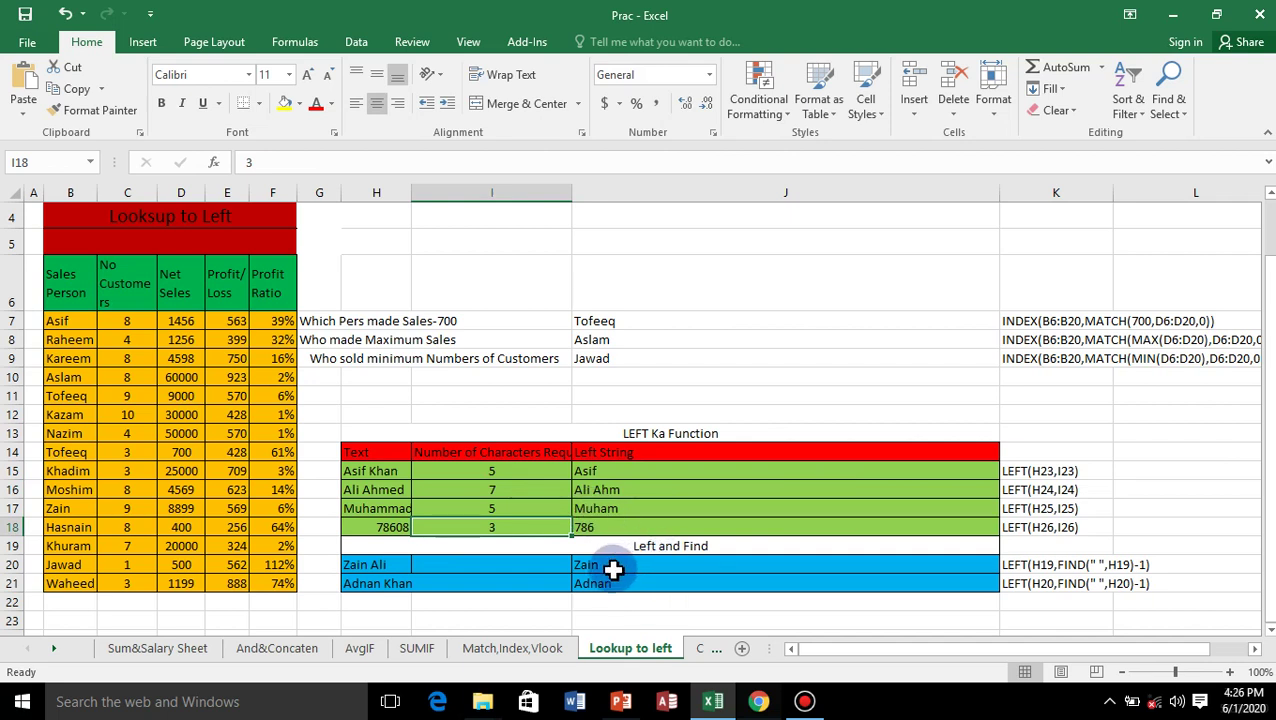
# Clear J20:J21 and begin a LEFT formula in J20 that takes its text from H20.
pyautogui.moveTo(613, 568); pyautogui.dragTo(607, 592)
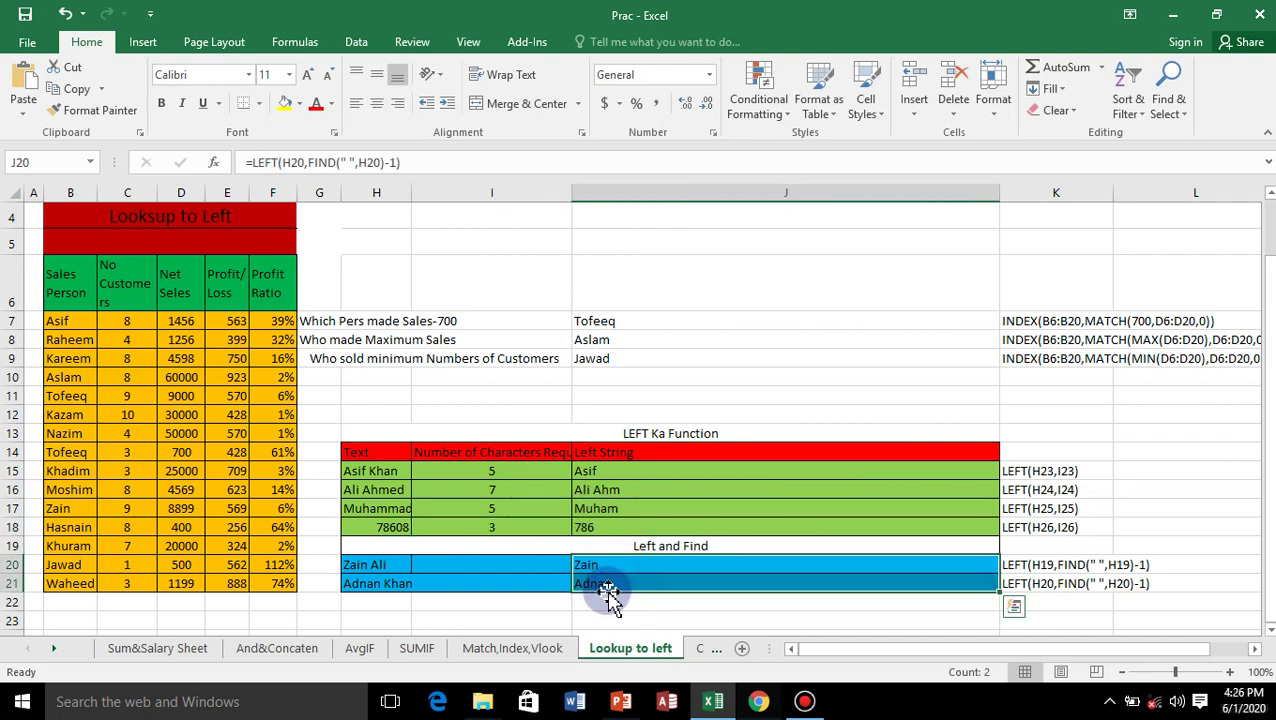
pyautogui.press('Delete')
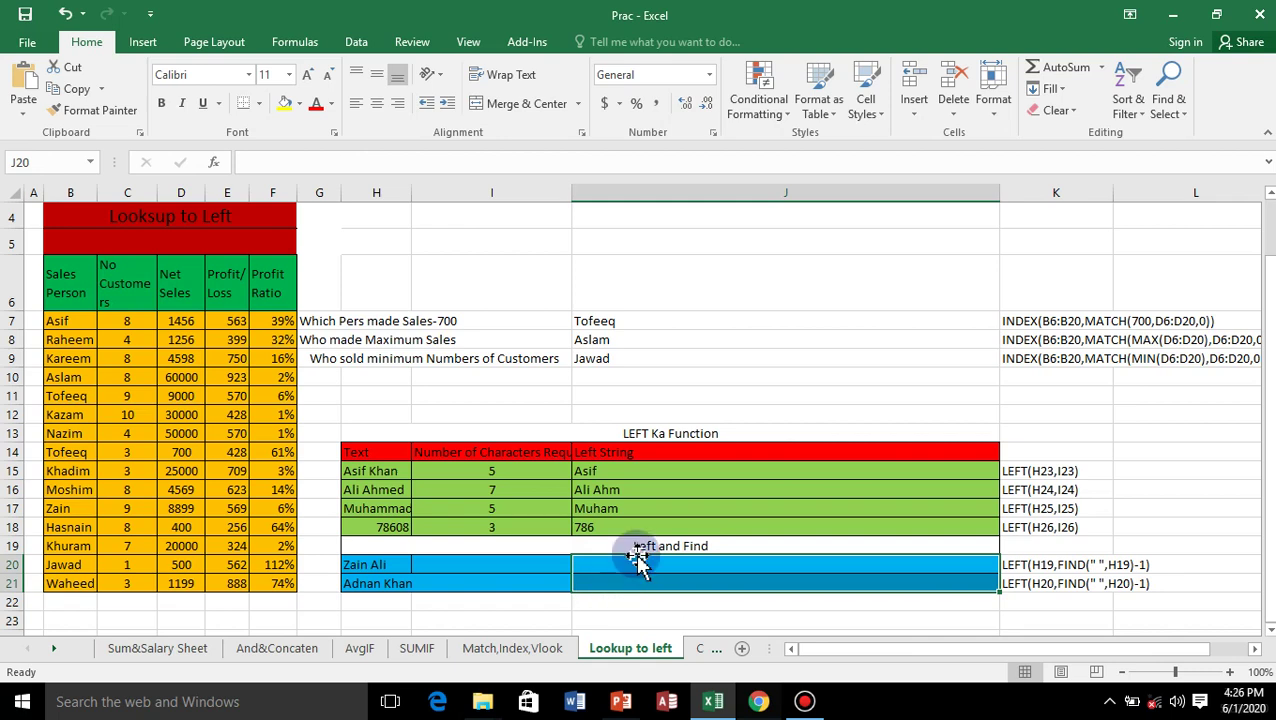
pyautogui.click(613, 566)
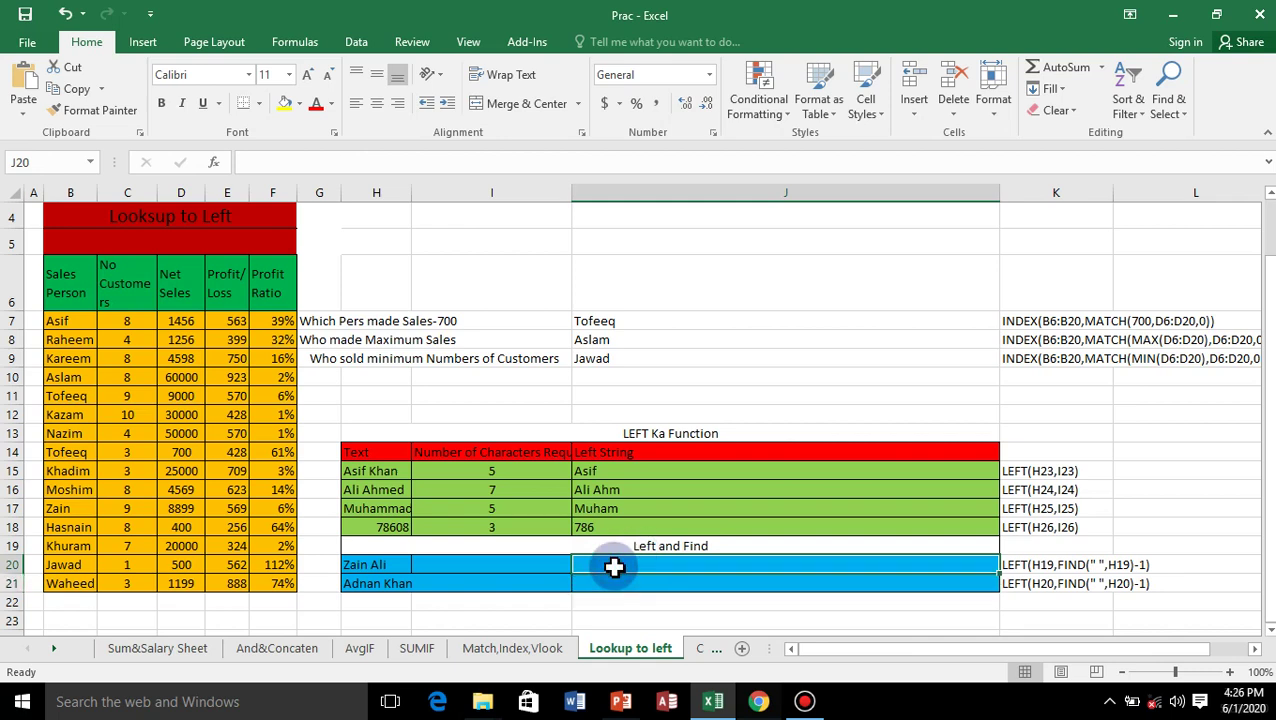
pyautogui.write('=lef')
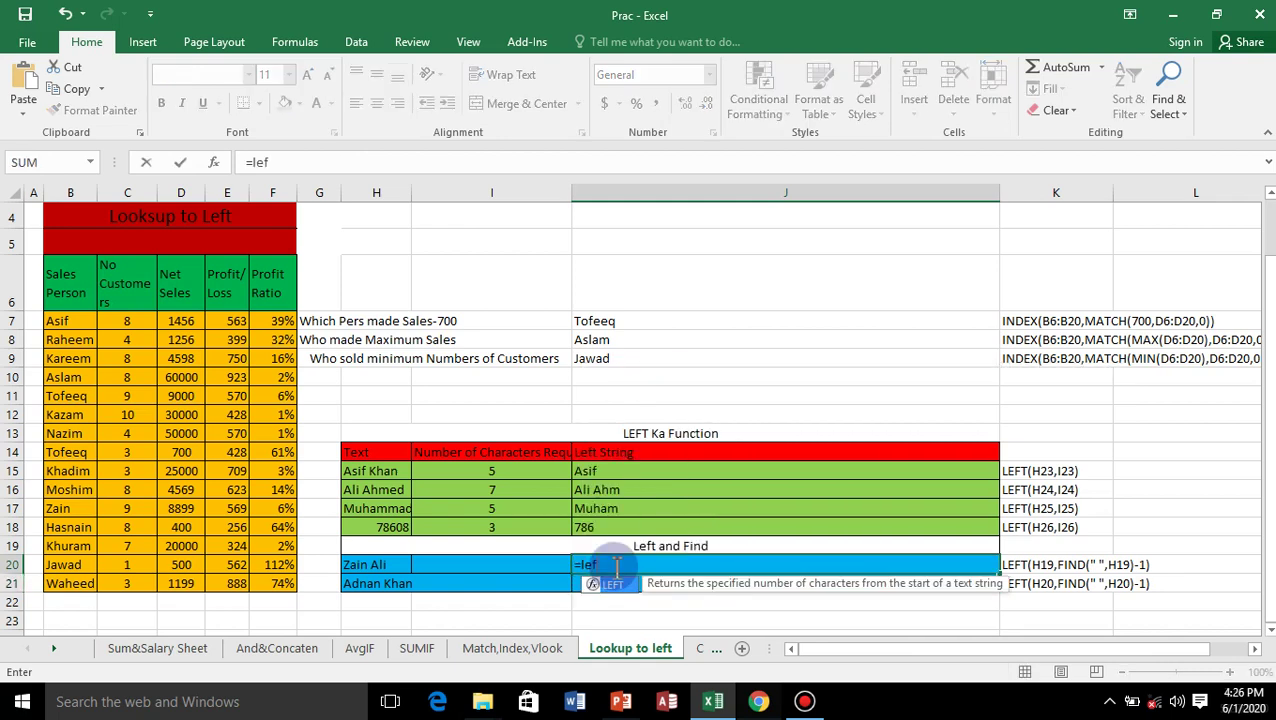
pyautogui.write('t')
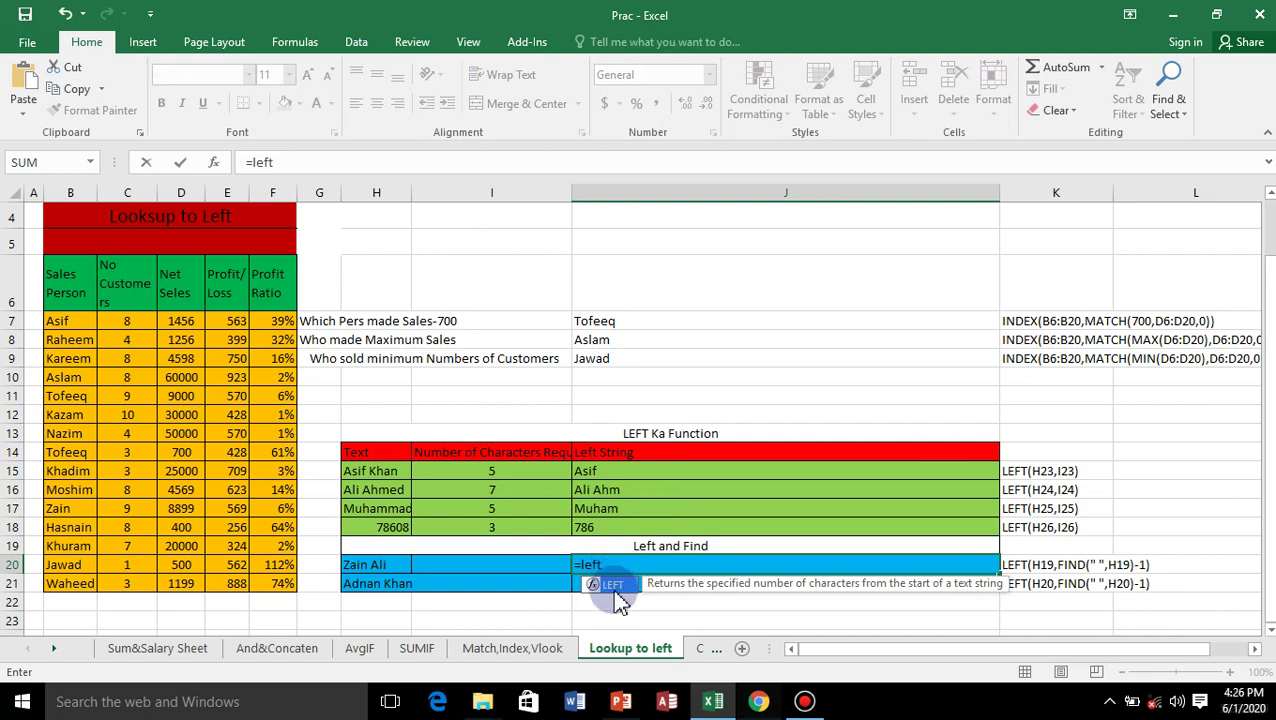
pyautogui.doubleClick(614, 586)
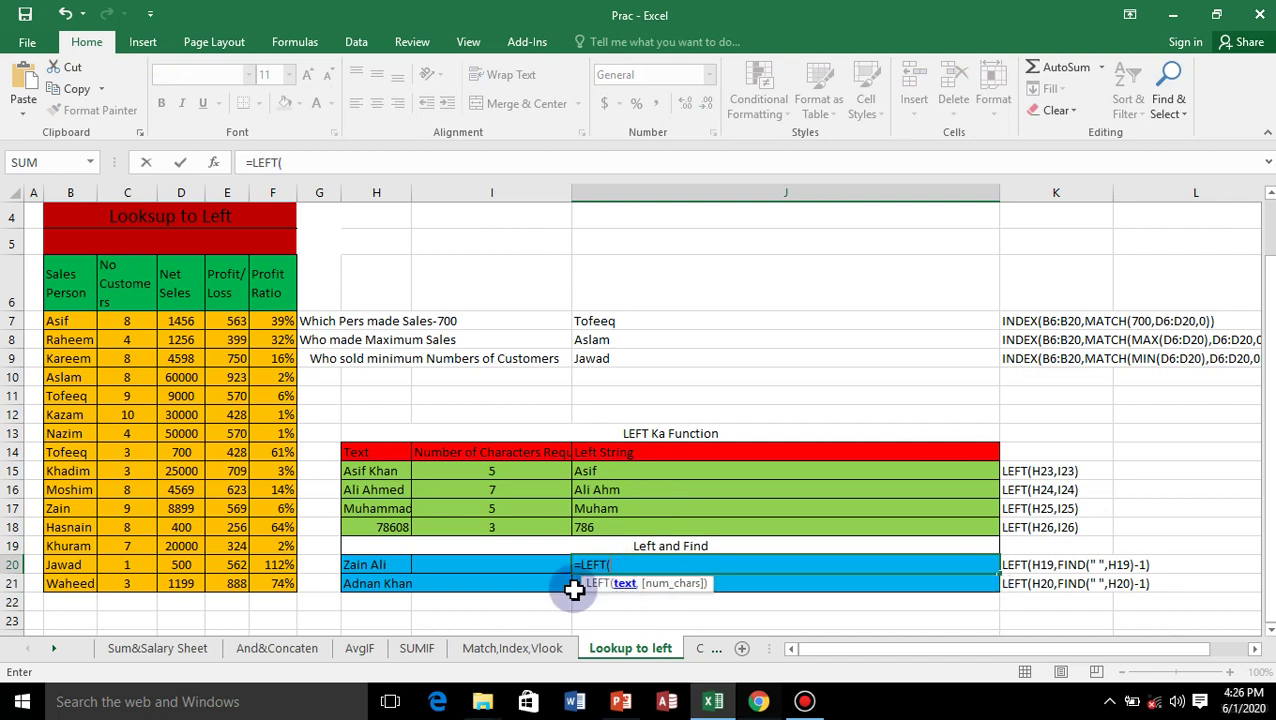
pyautogui.click(364, 568)
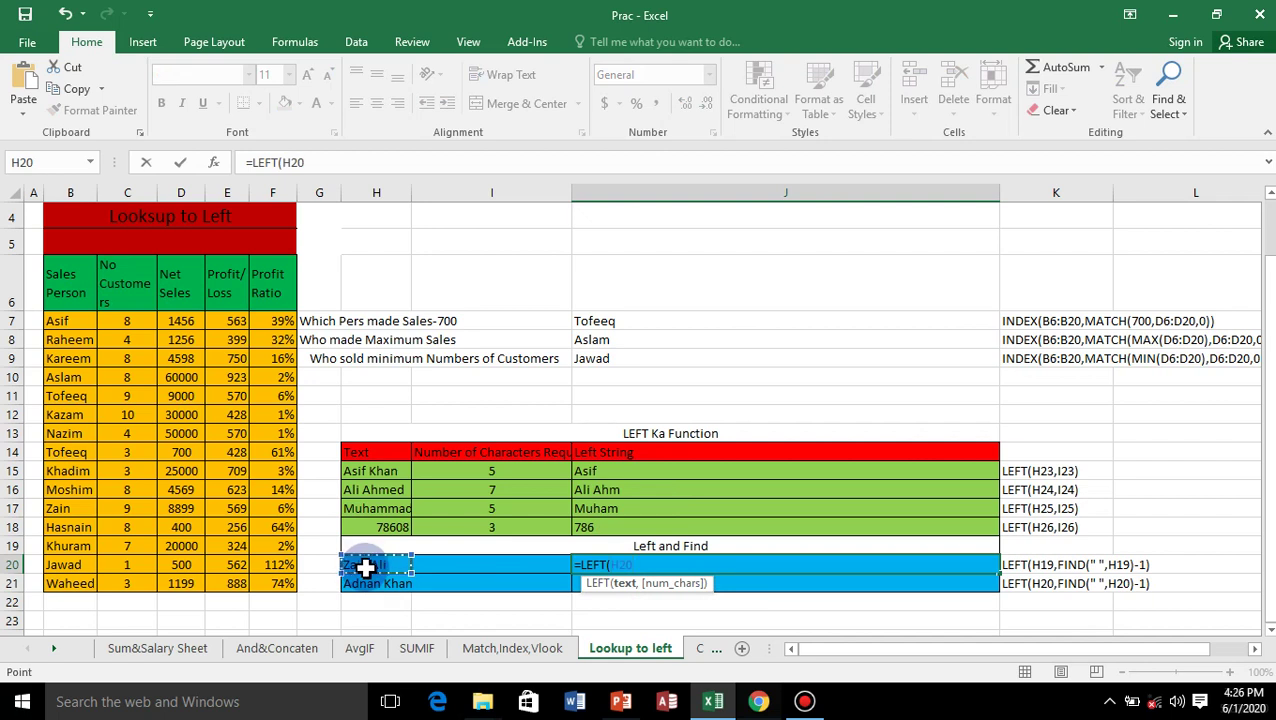
# Complete J20 as =LEFT(H20,FIND(" ",H20)-1) so it returns Zain.
pyautogui.write(',')
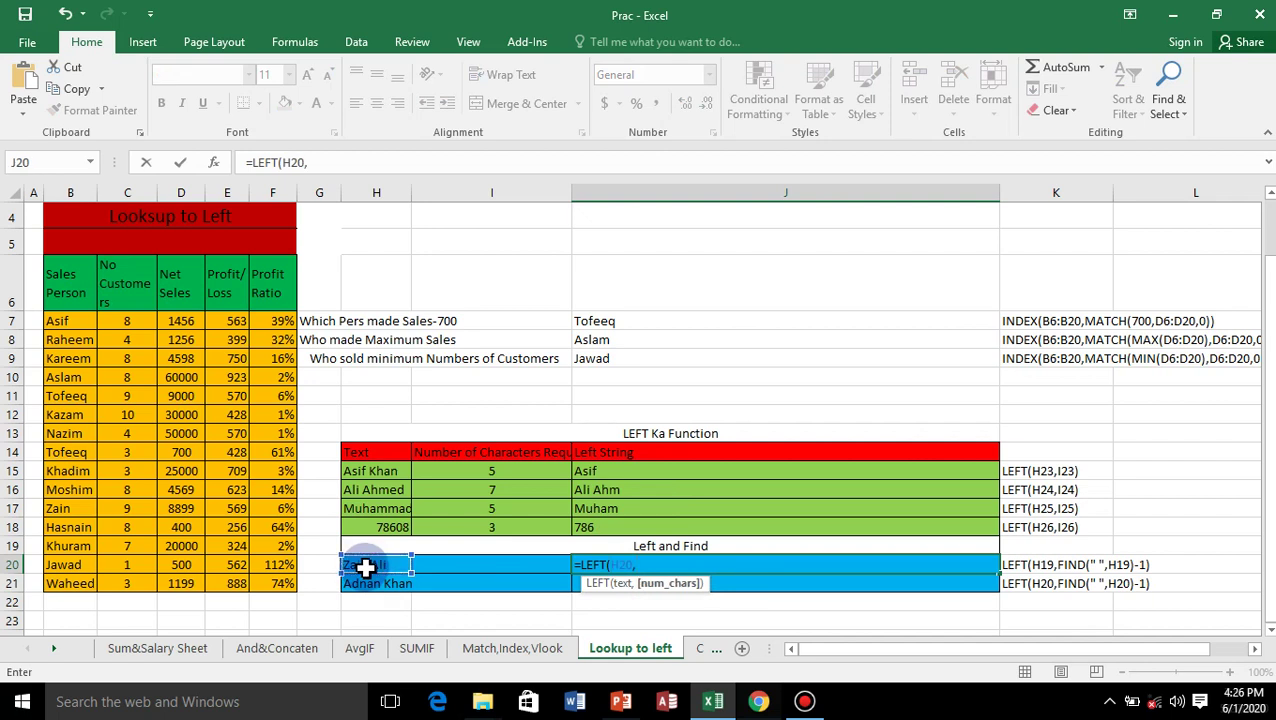
pyautogui.write('fin')
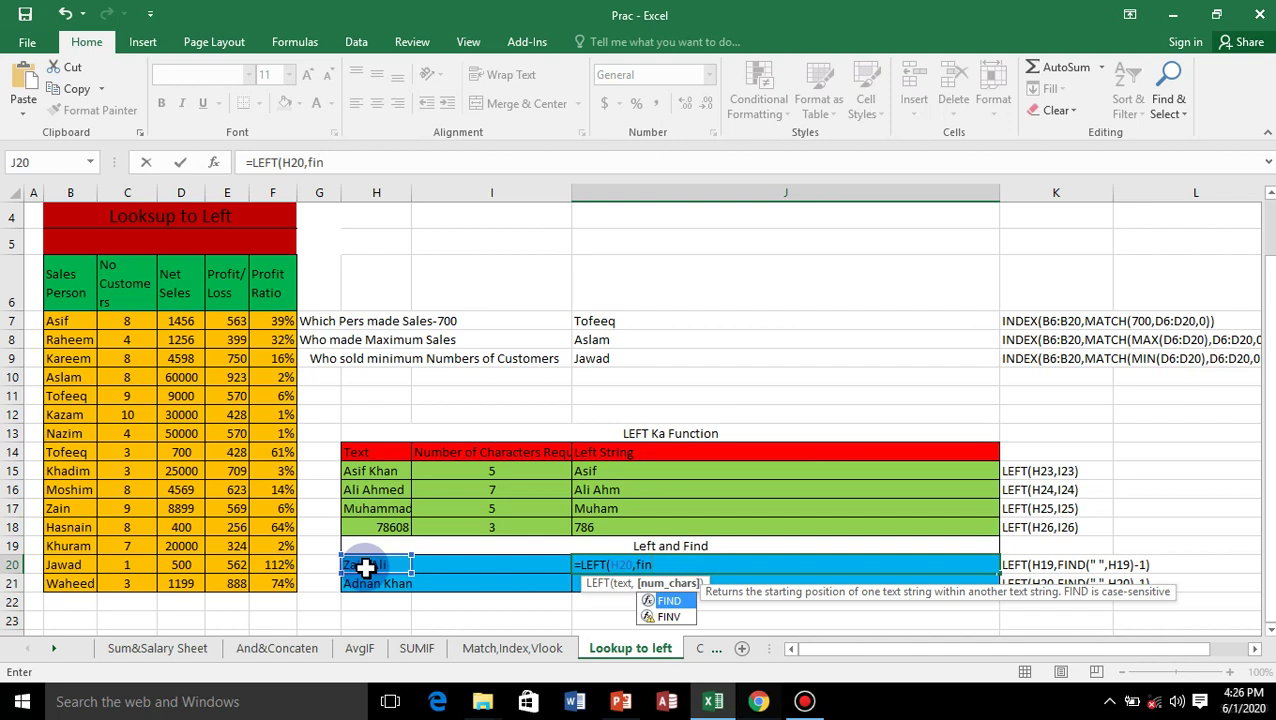
pyautogui.doubleClick(669, 600)
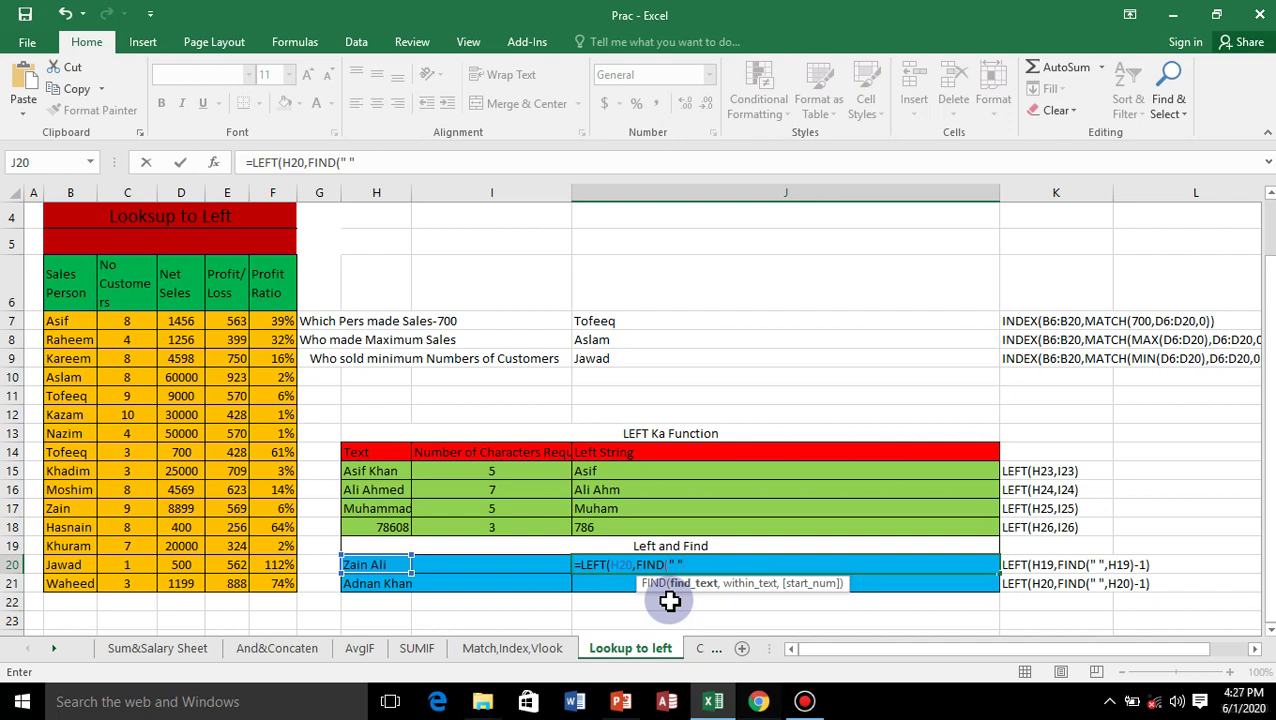
pyautogui.write(',')
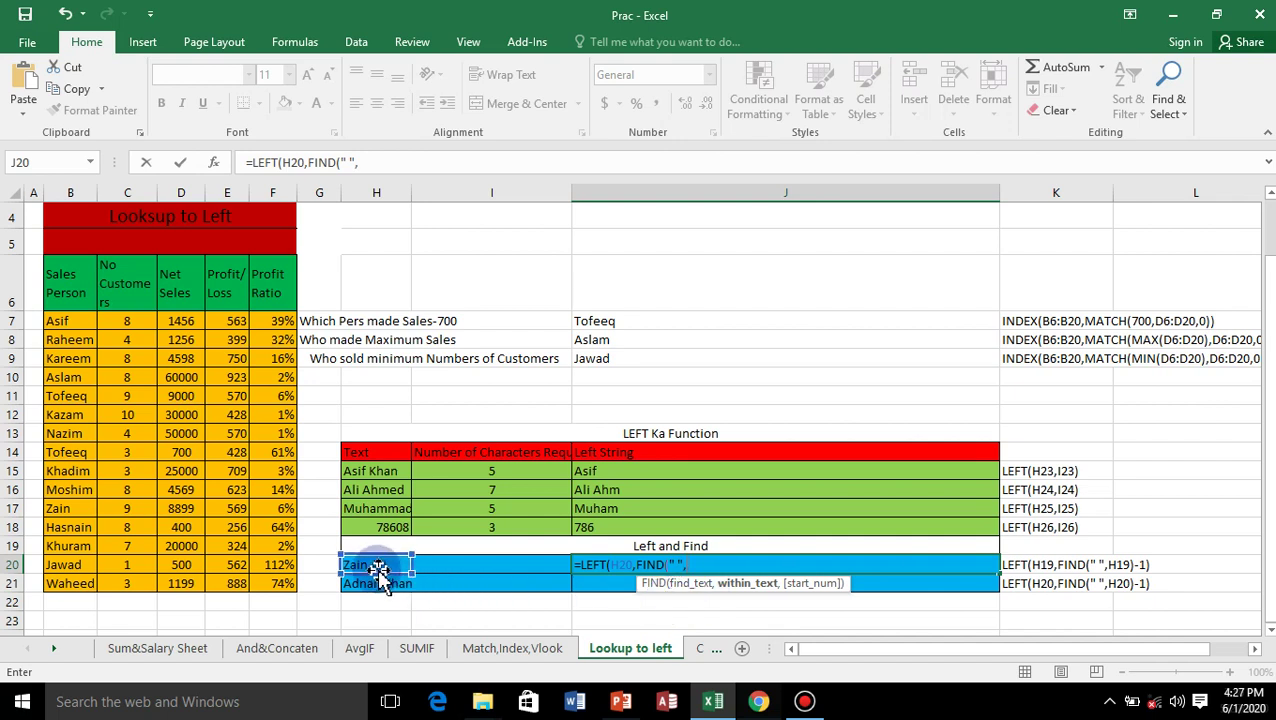
pyautogui.click(380, 568)
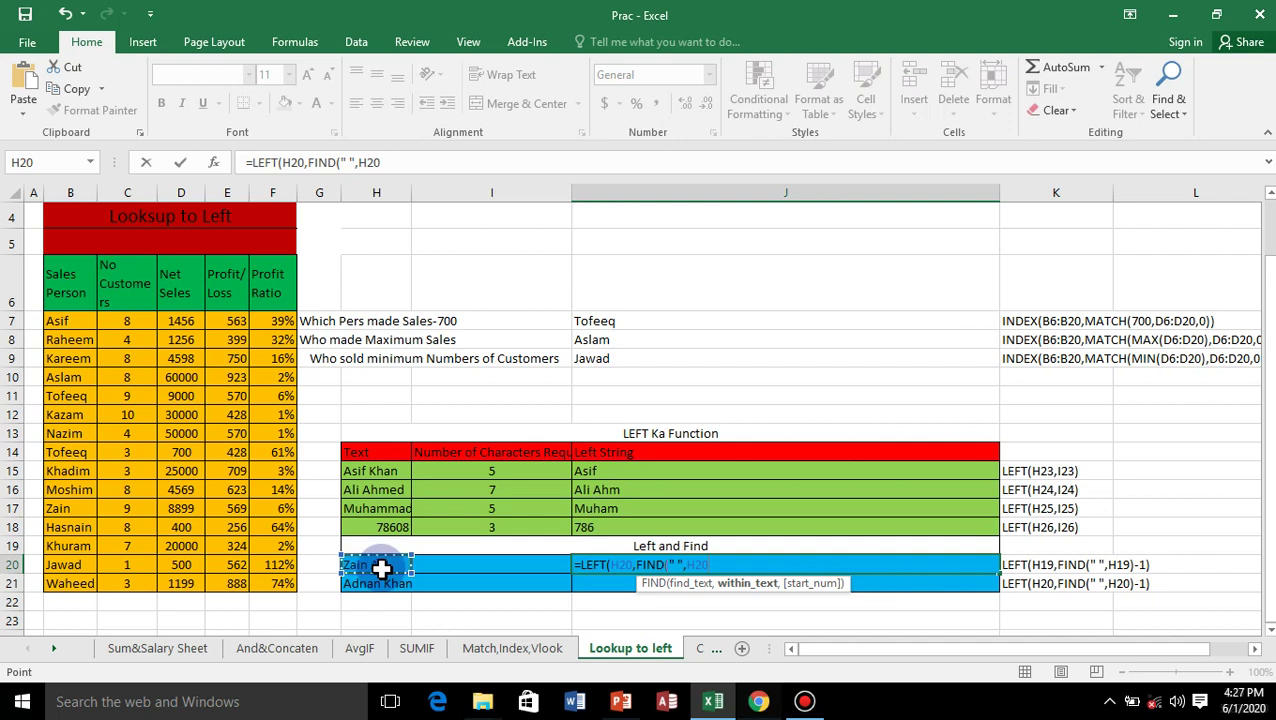
pyautogui.write(')')
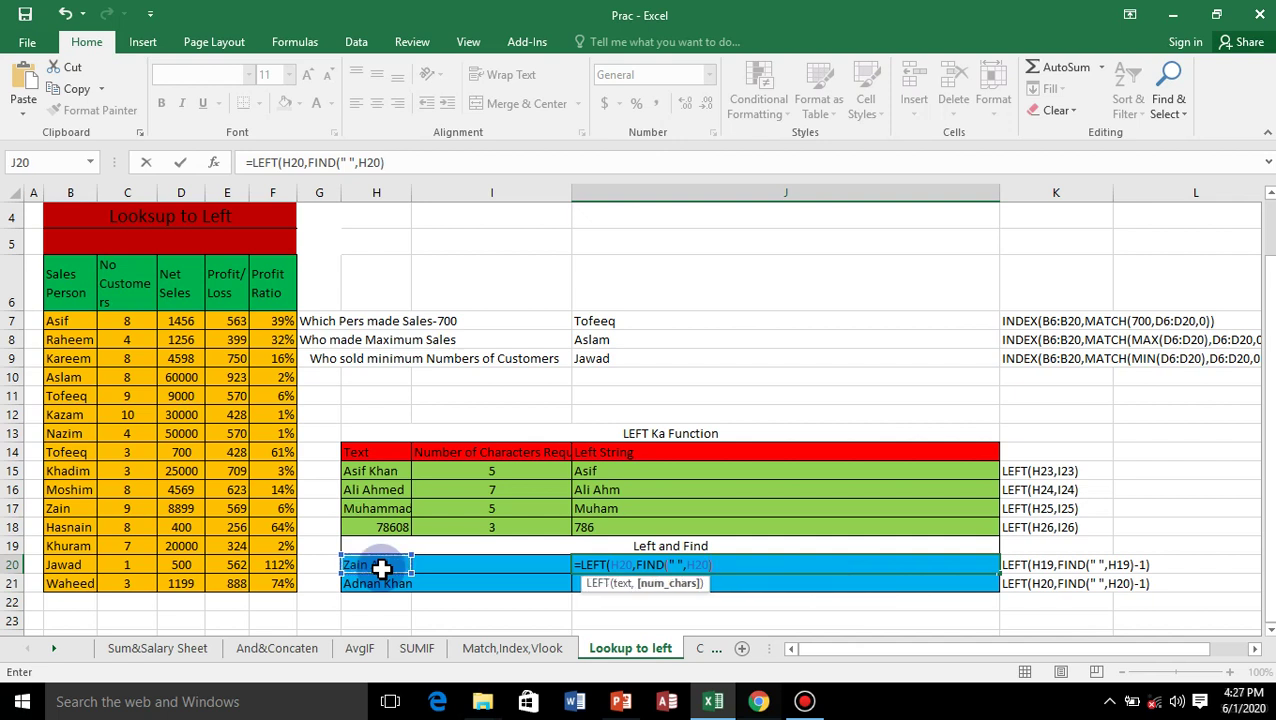
pyautogui.write('-1')
pyautogui.write(')')
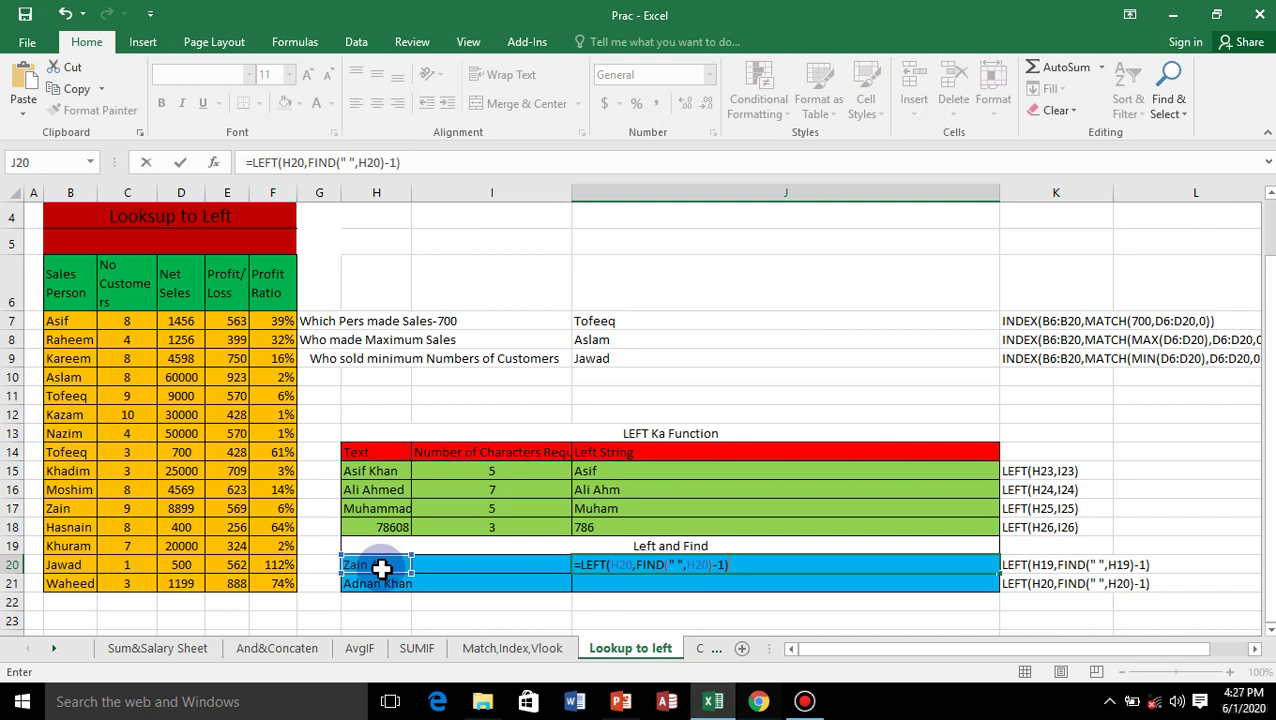
pyautogui.press('Return')
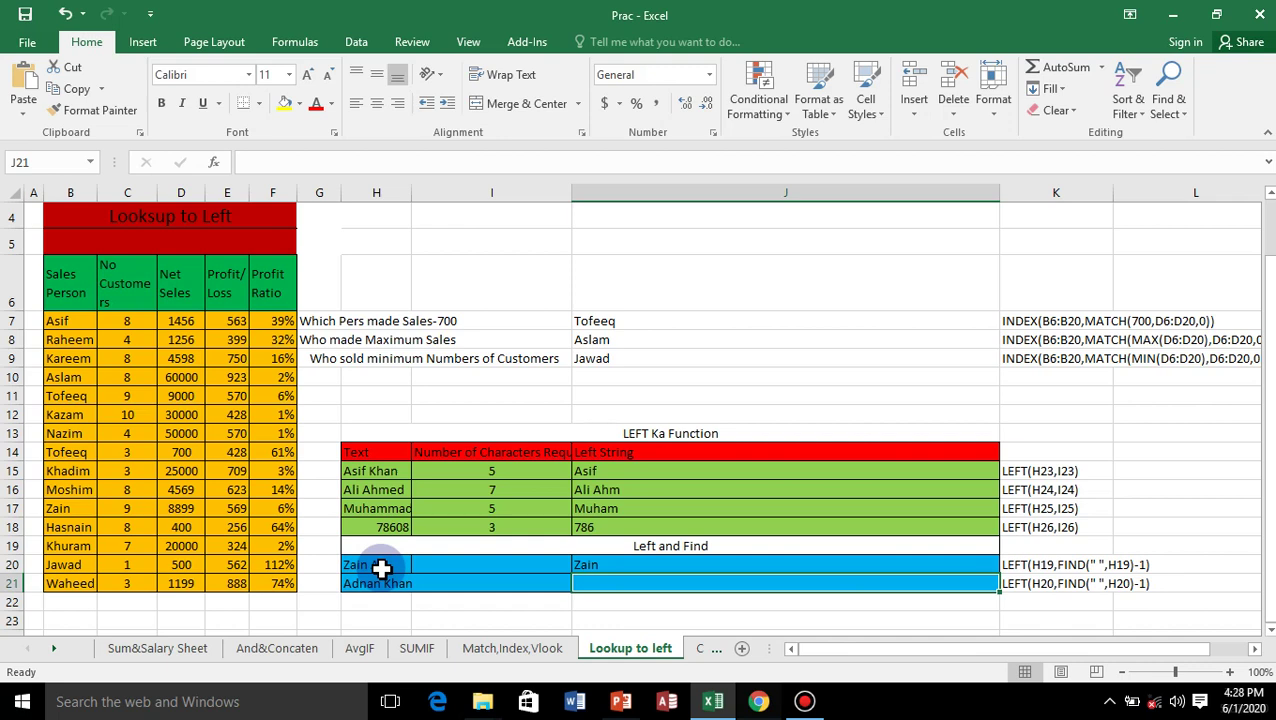
pyautogui.write('=')
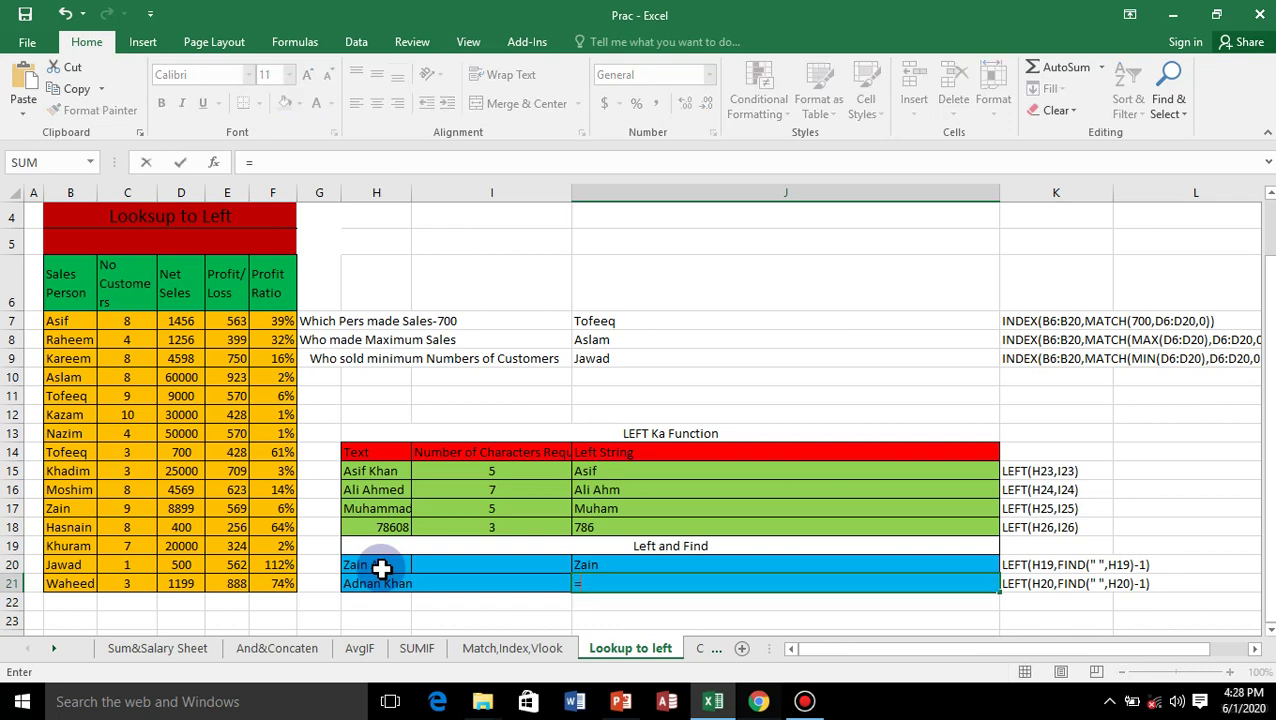
pyautogui.write('left')
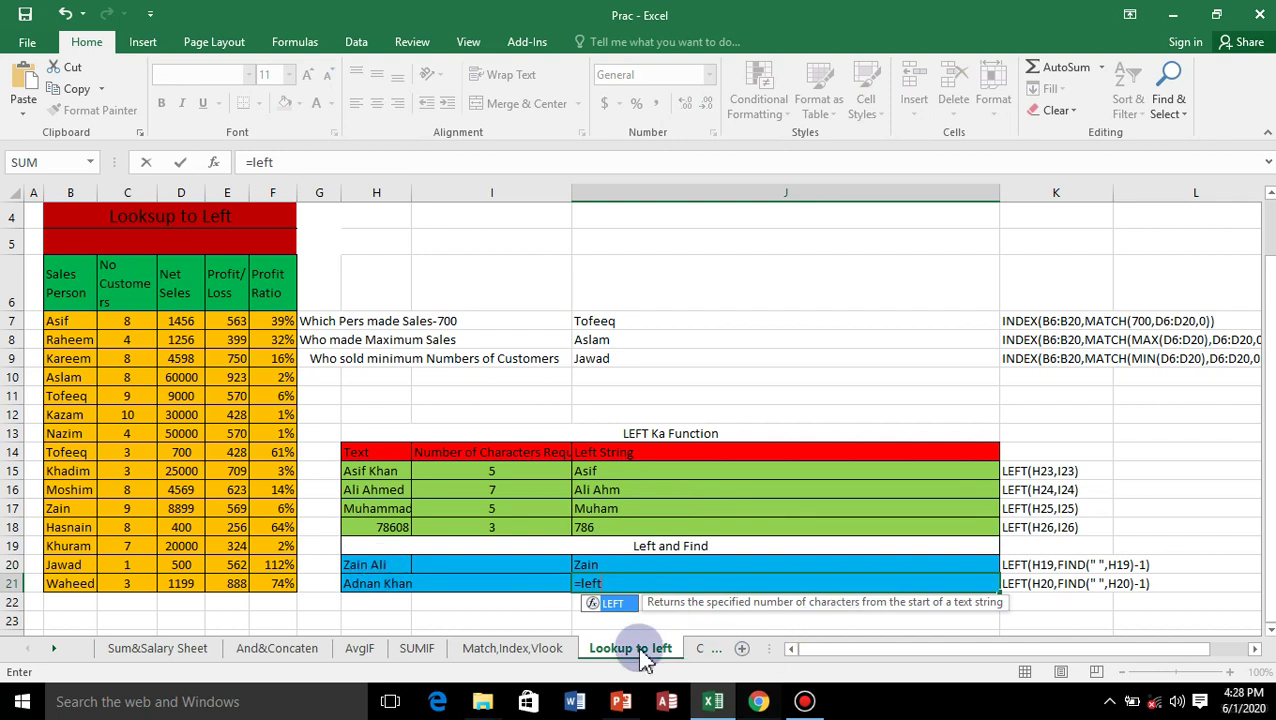
pyautogui.doubleClick(616, 604)
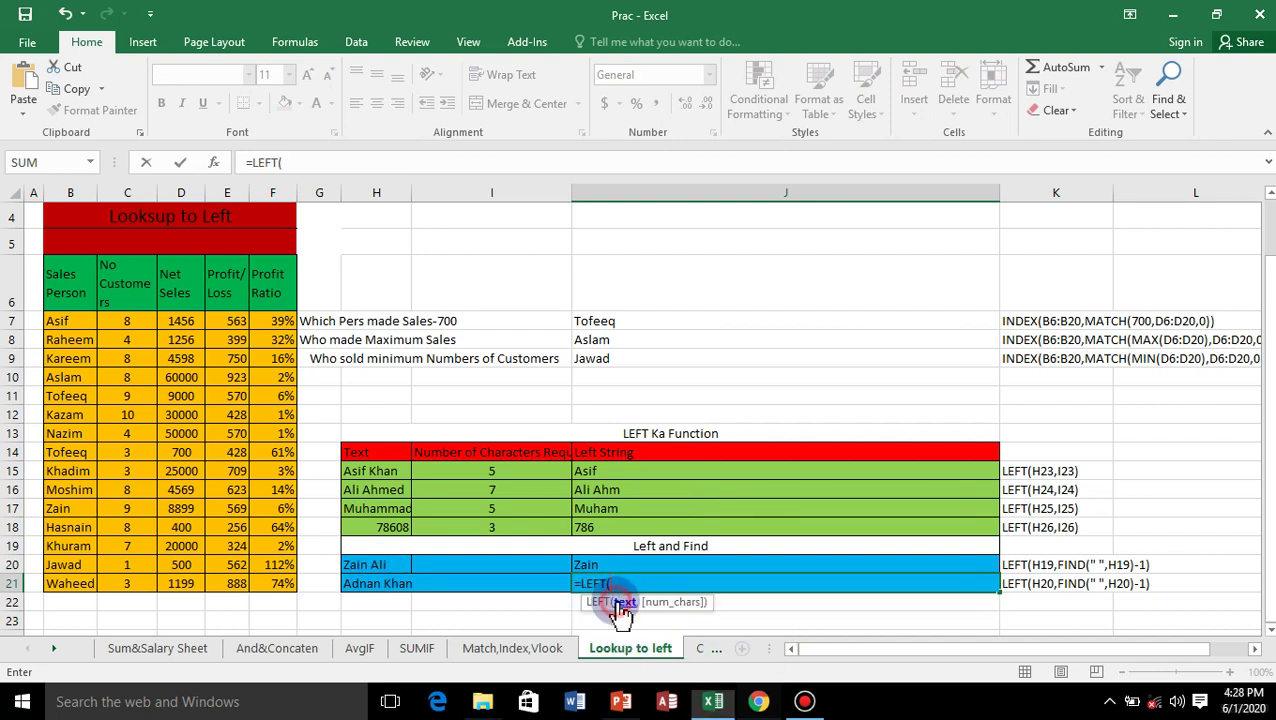
pyautogui.click(383, 585)
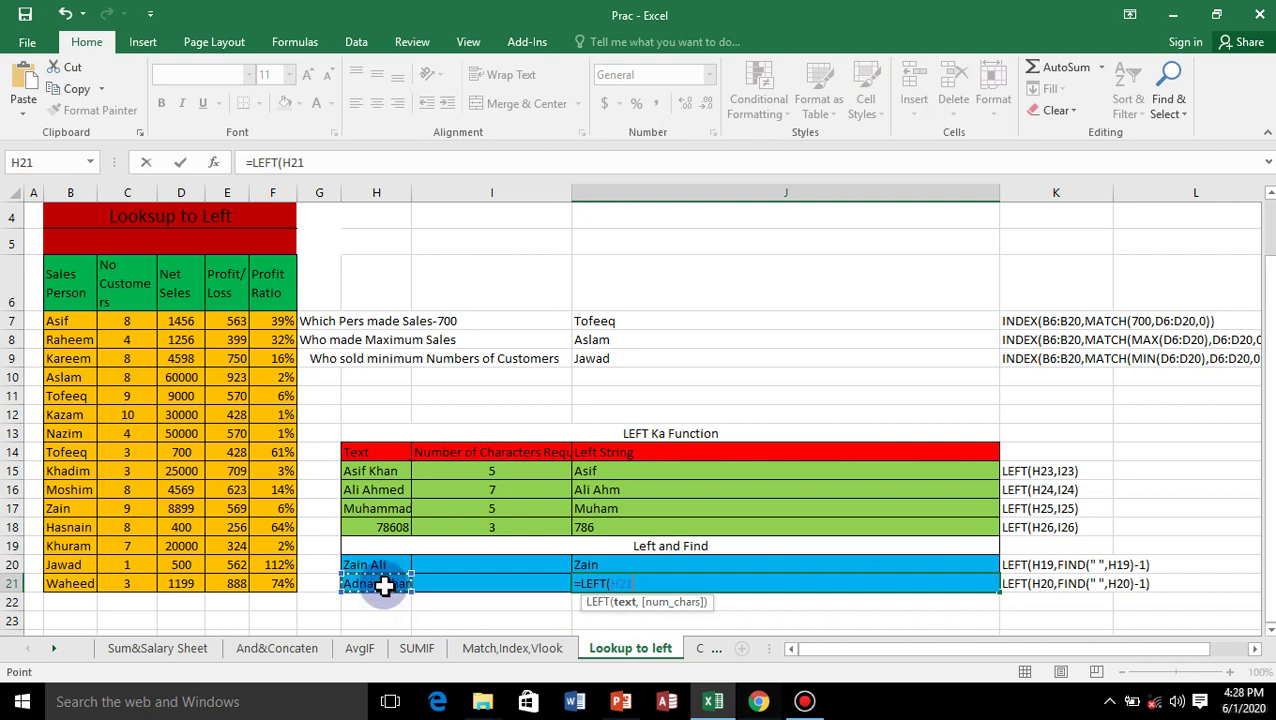
pyautogui.write(',')
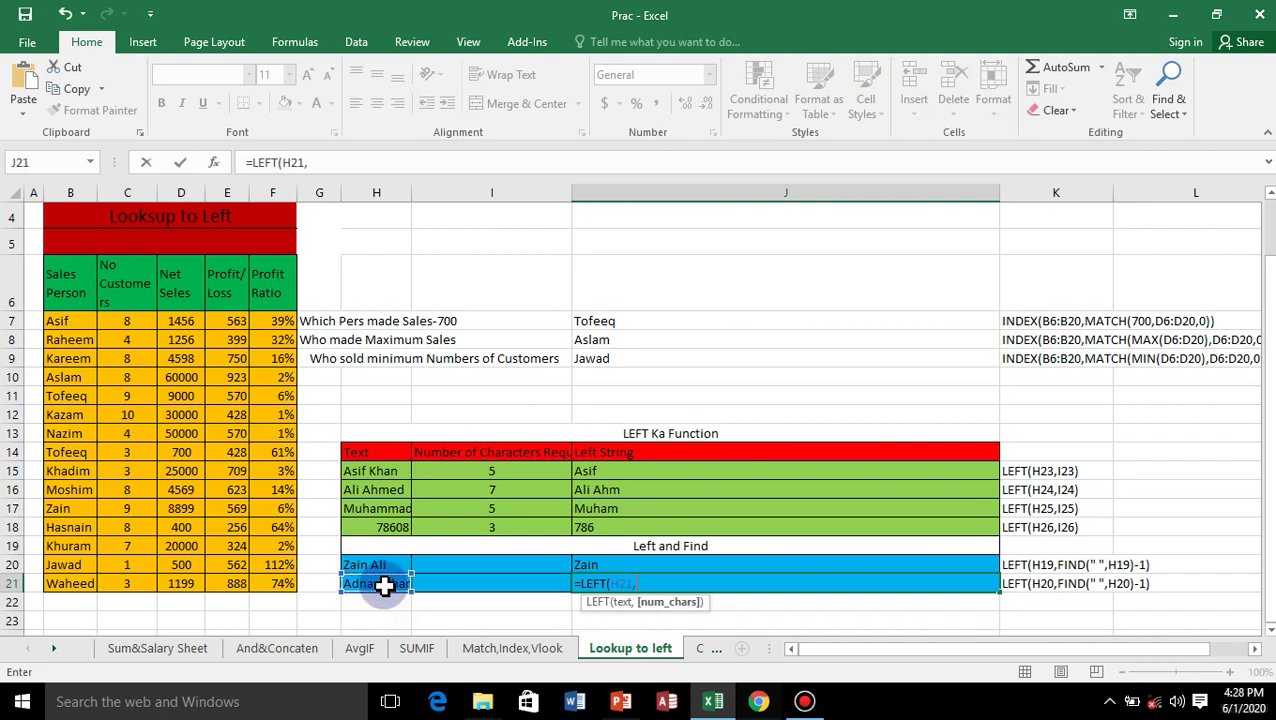
pyautogui.write('fin')
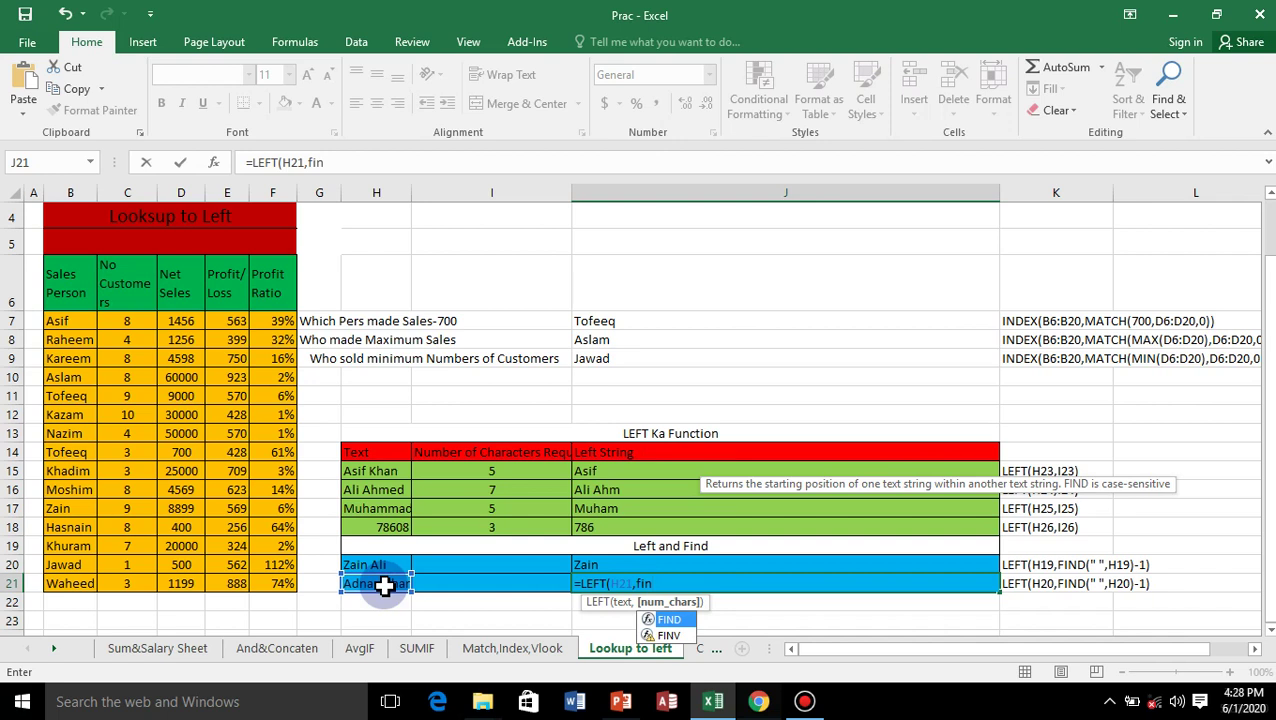
pyautogui.click(681, 617)
pyautogui.doubleClick(681, 617)
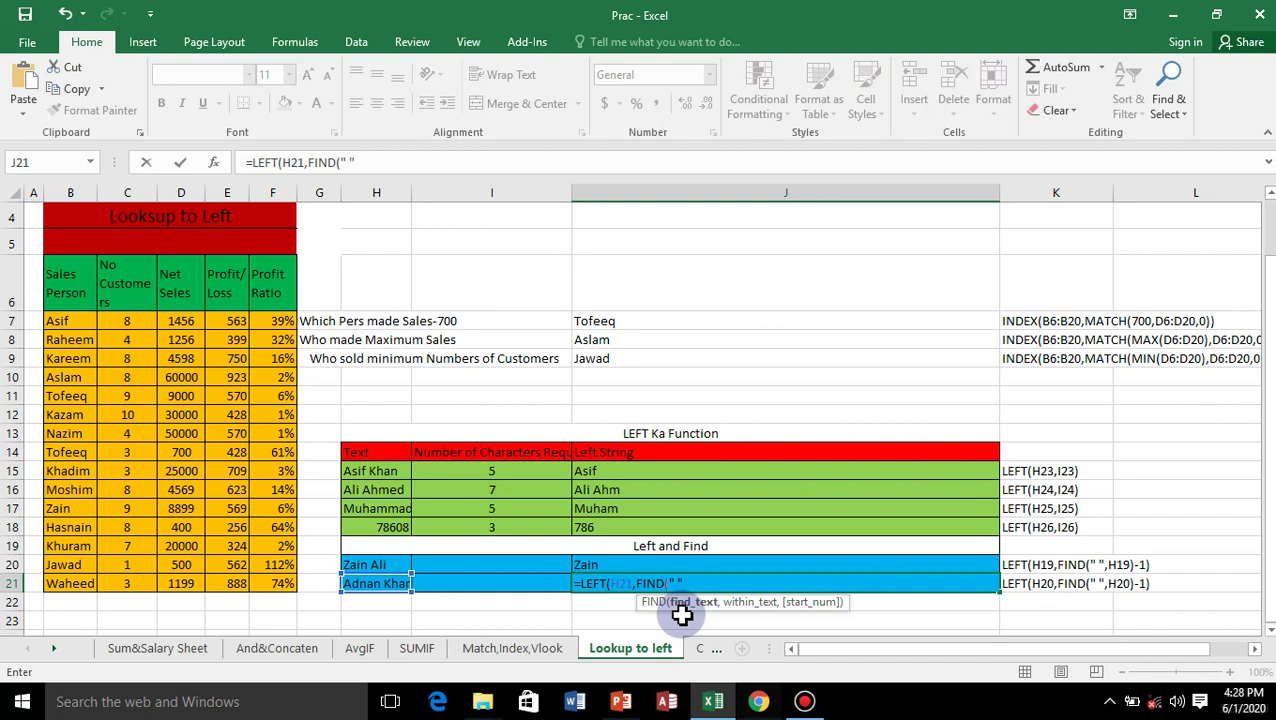
pyautogui.write(',')
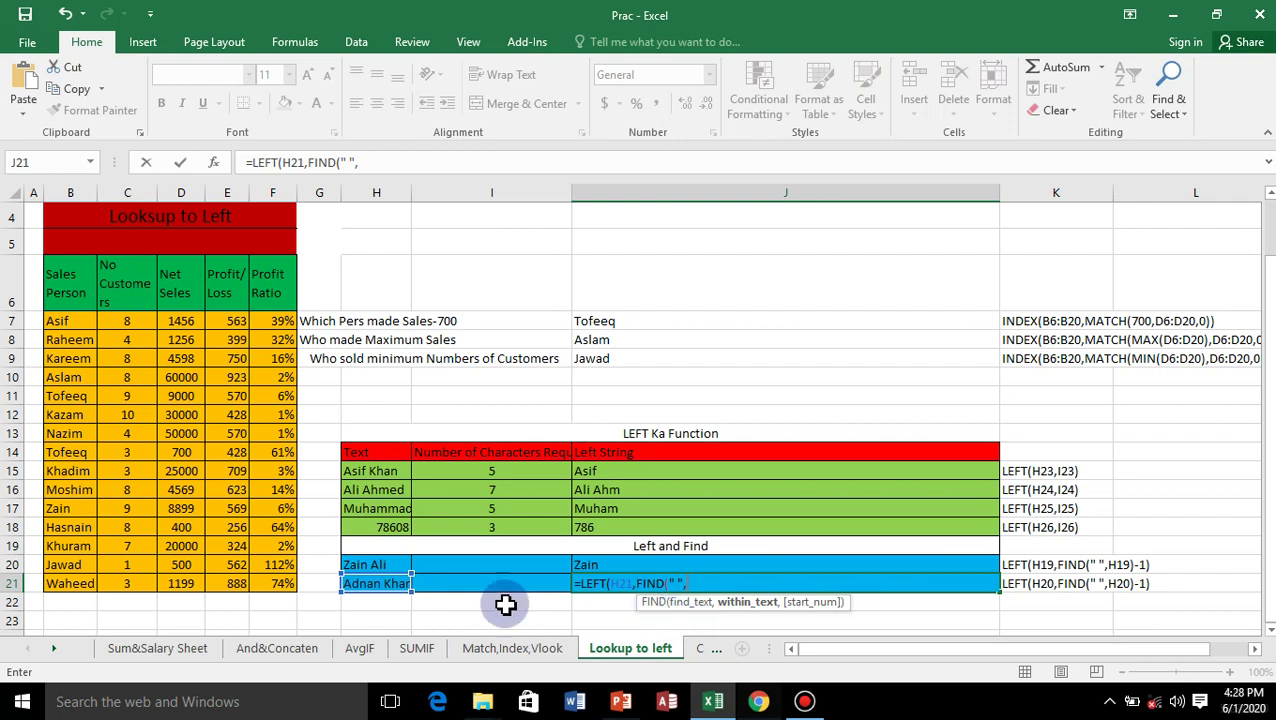
pyautogui.click(389, 585)
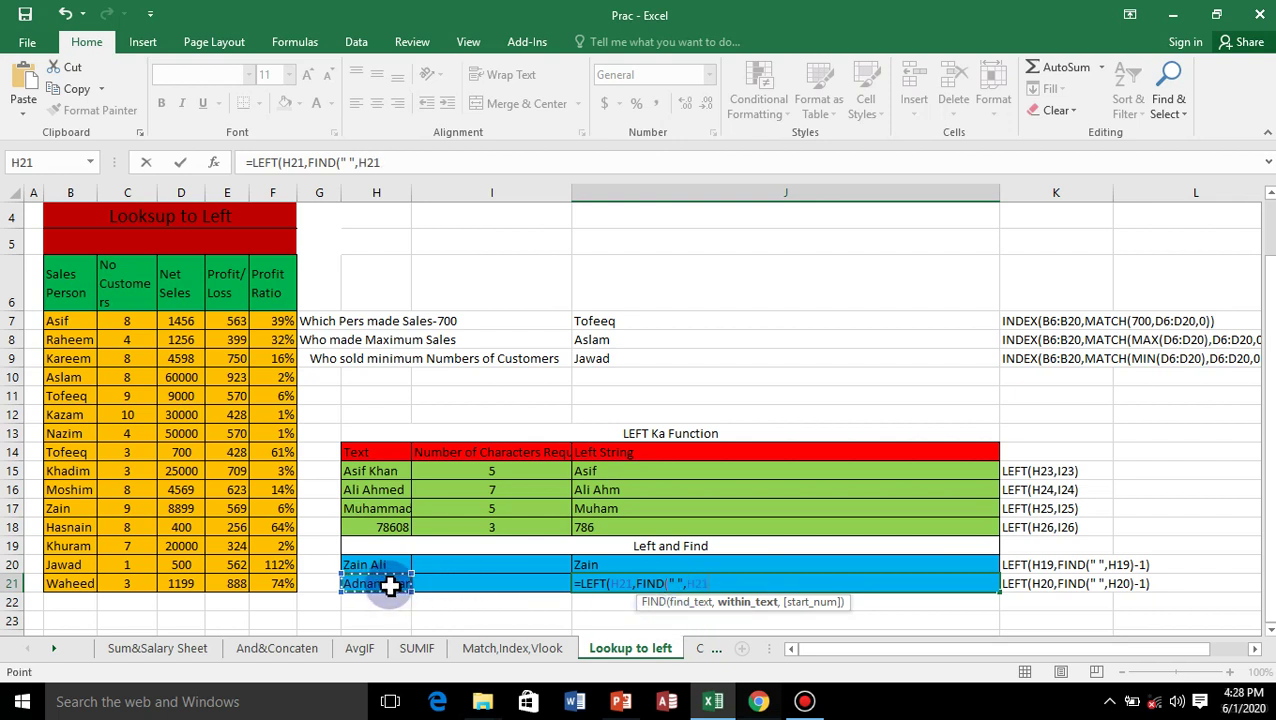
pyautogui.write(')-')
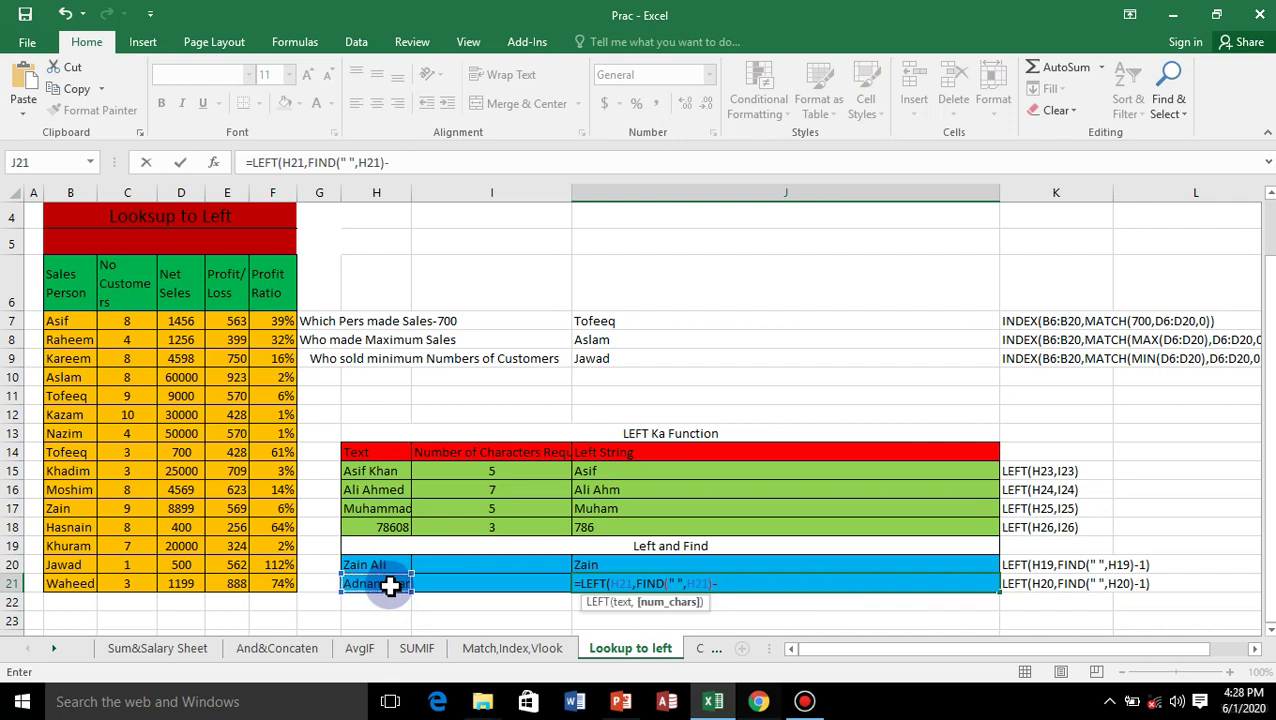
pyautogui.write('1')
pyautogui.write(')')
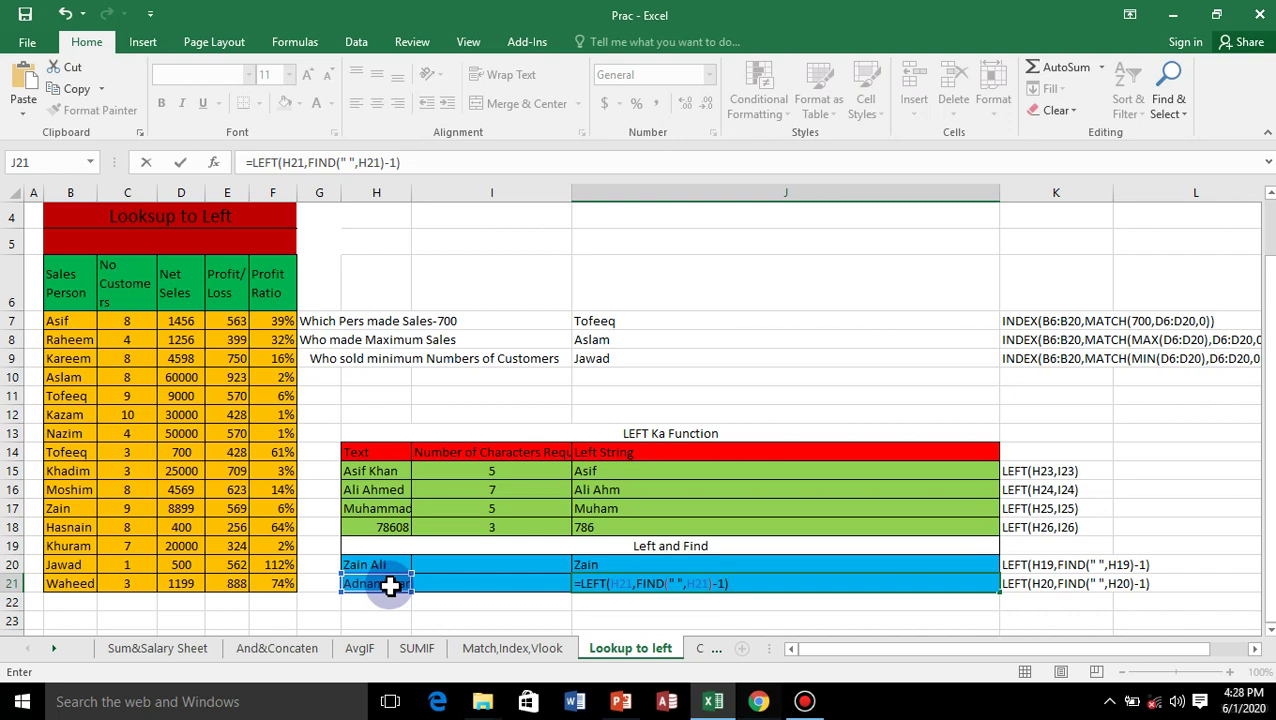
pyautogui.press('Return')
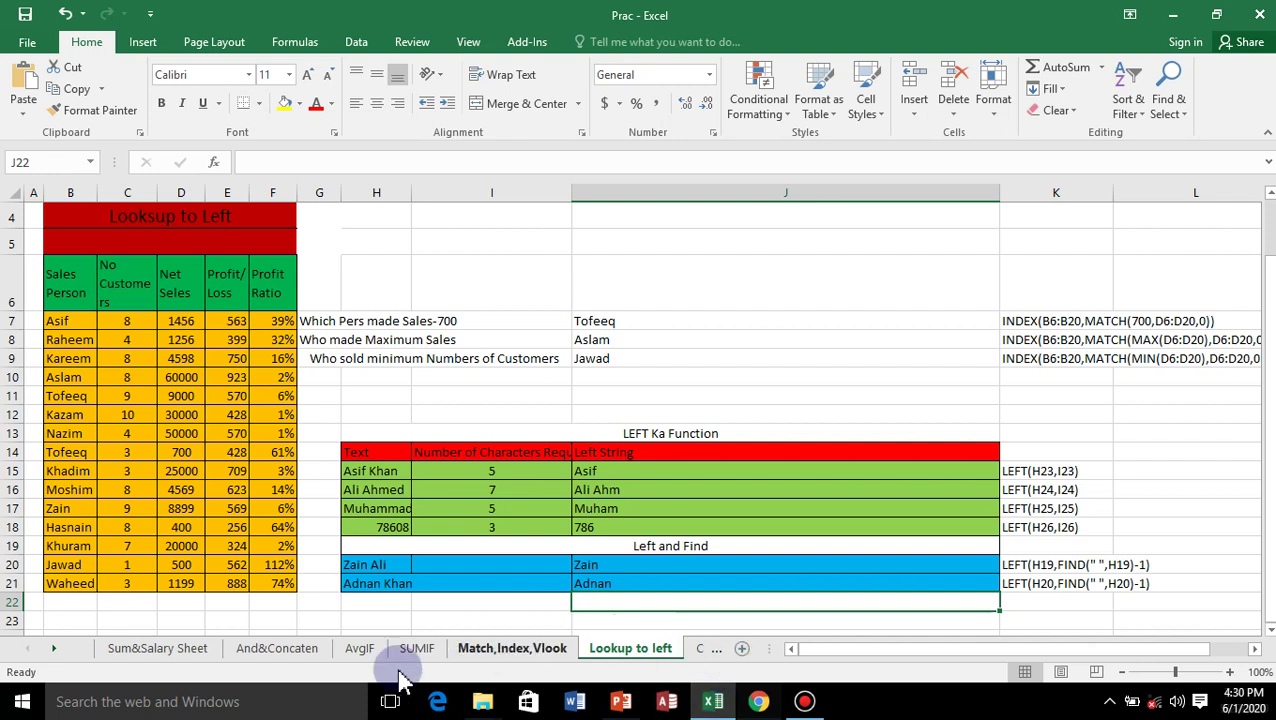
# Insert a new blank worksheet, Sheet3.
pyautogui.click(57, 658)
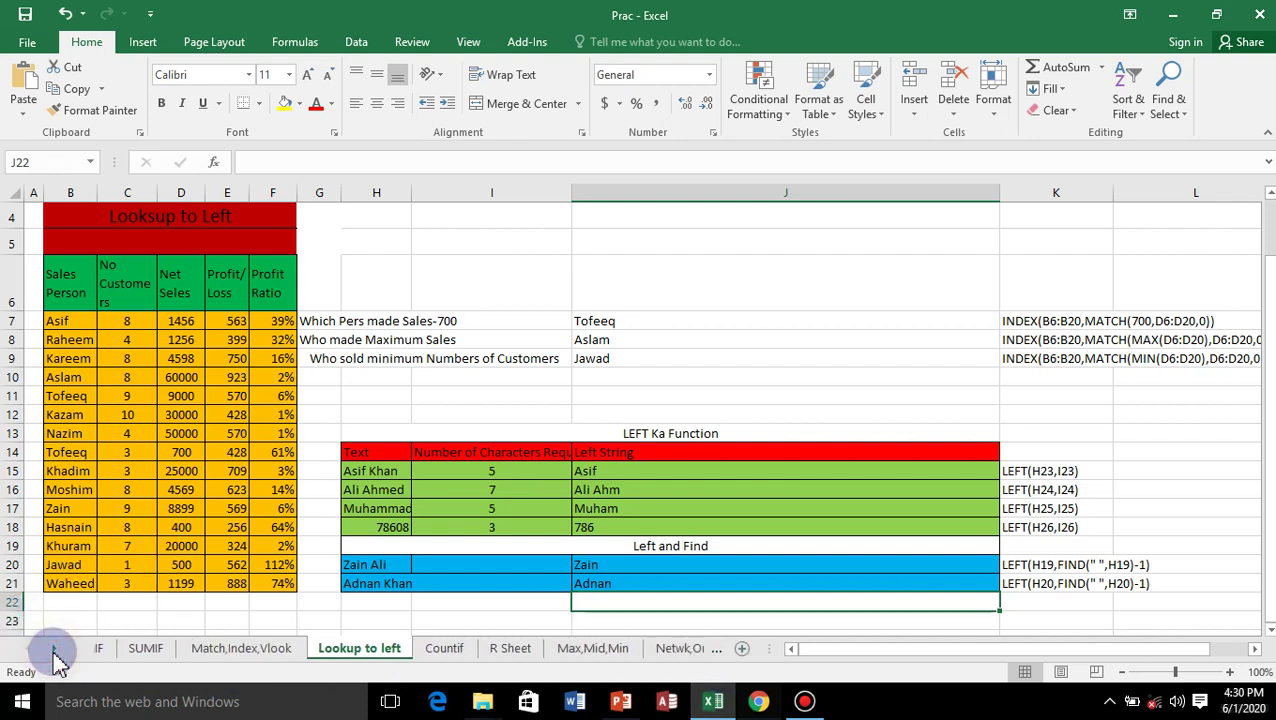
pyautogui.moveTo(57, 658); pyautogui.dragTo(57, 658)
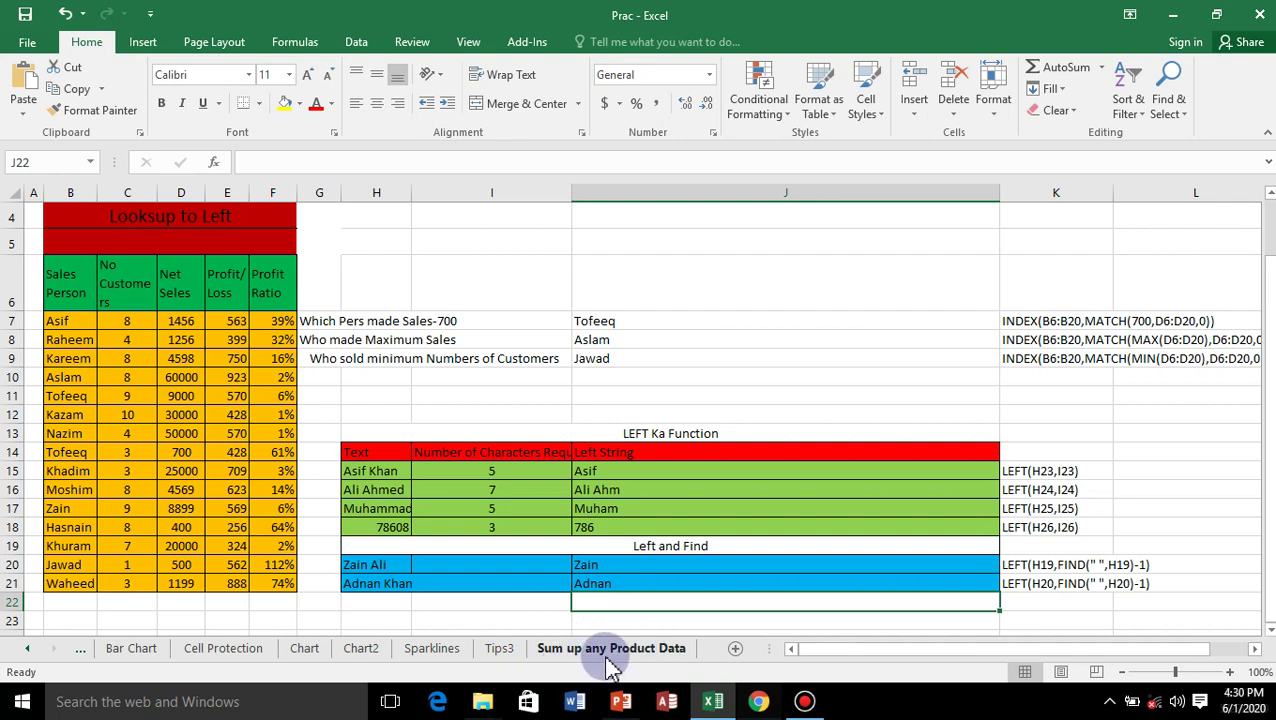
pyautogui.click(735, 650)
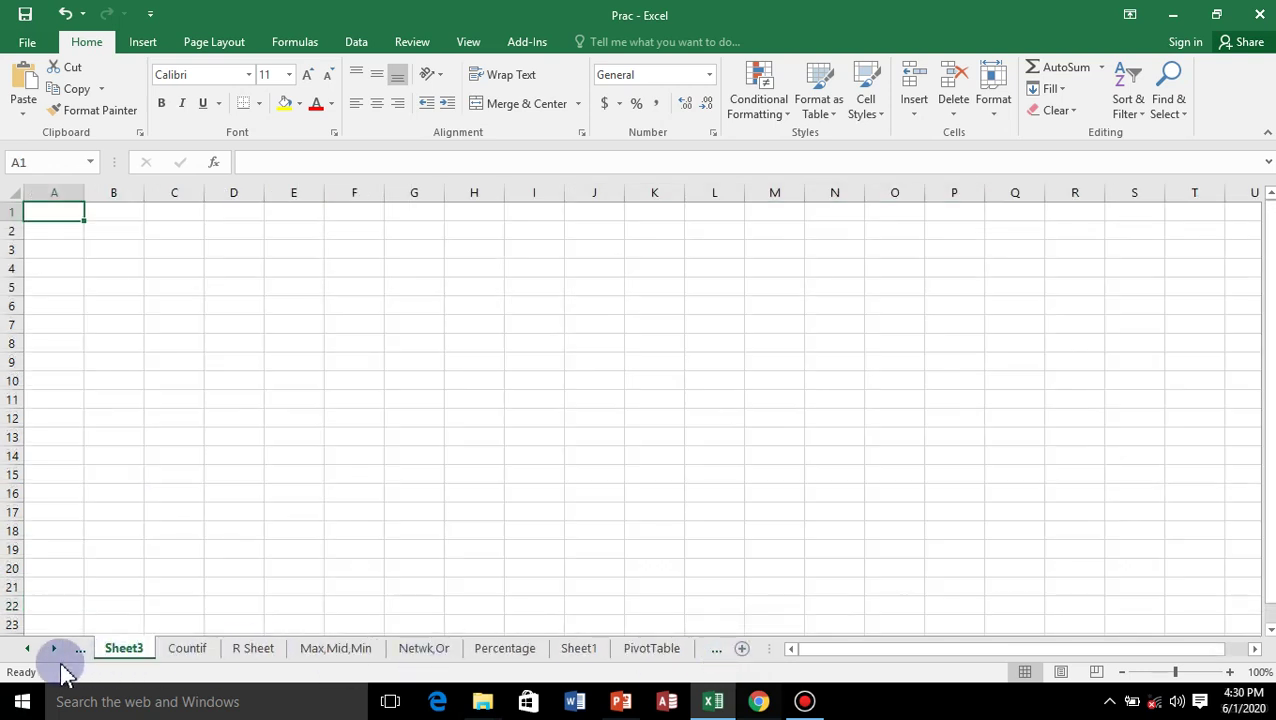
# Rename the new sheet to hgfvkgg and hide it.
pyautogui.rightClick(127, 660)
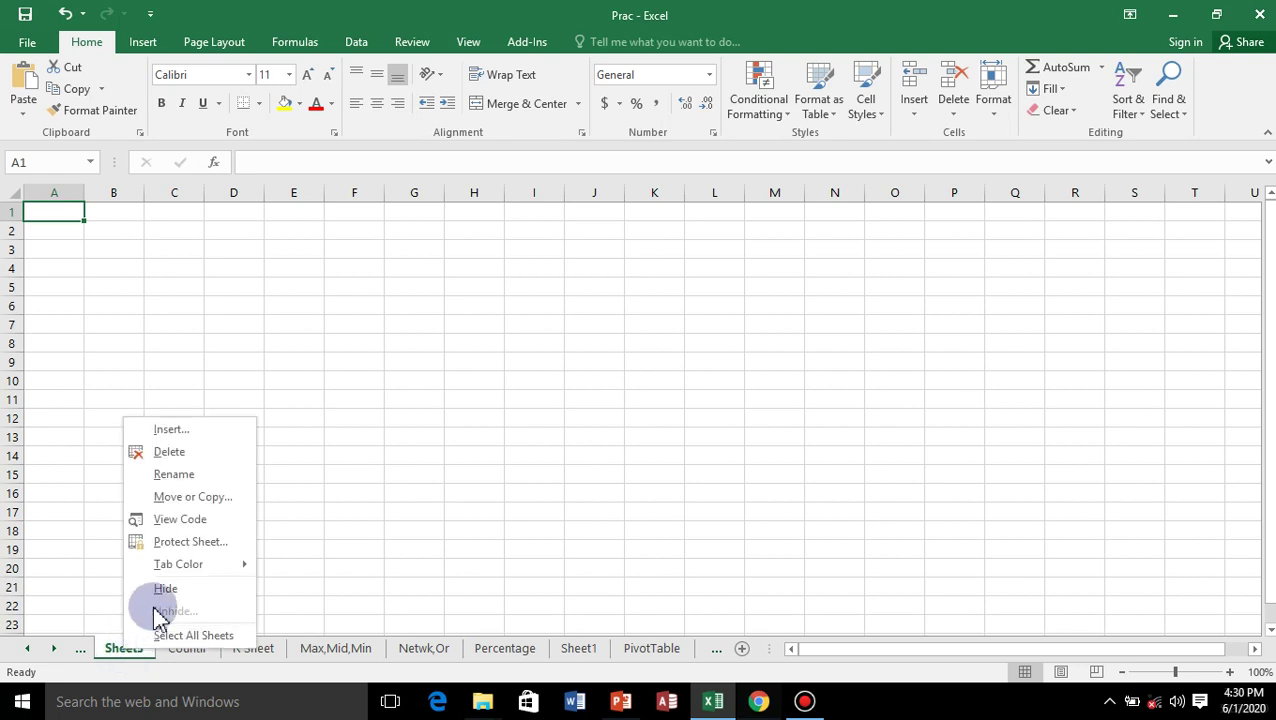
pyautogui.click(175, 476)
pyautogui.write('hgfvkgg')
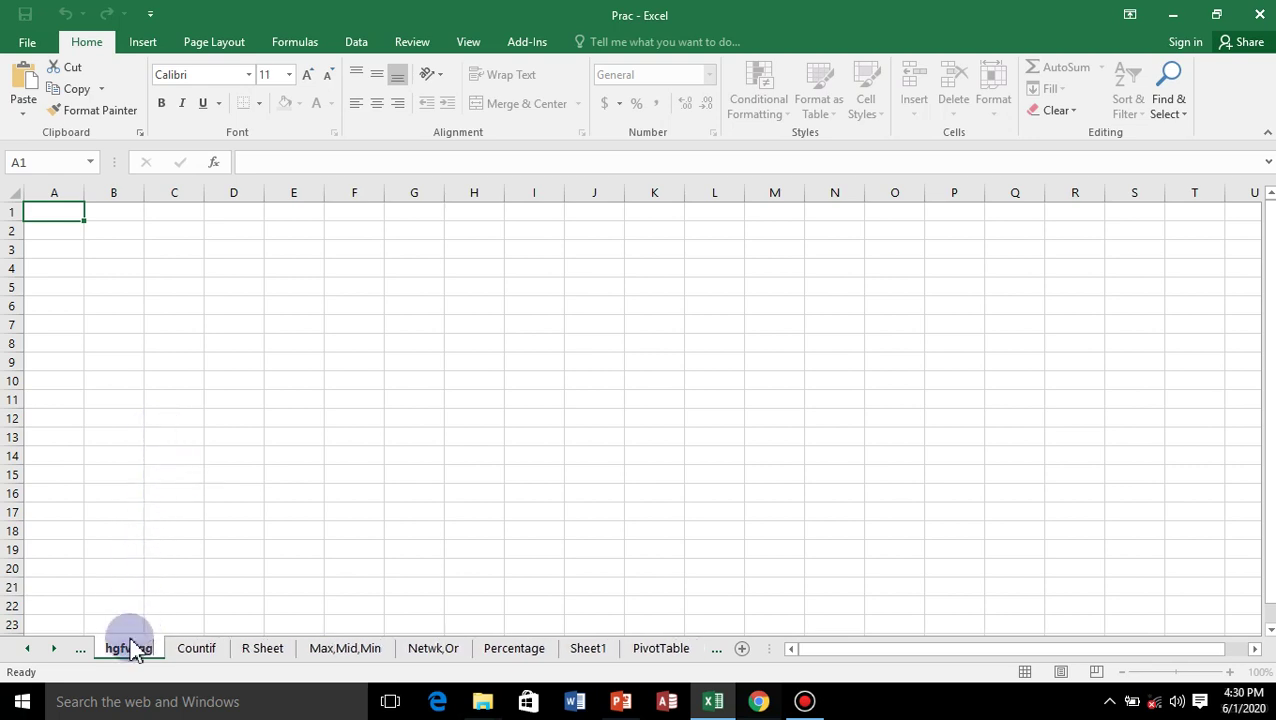
pyautogui.click(125, 608)
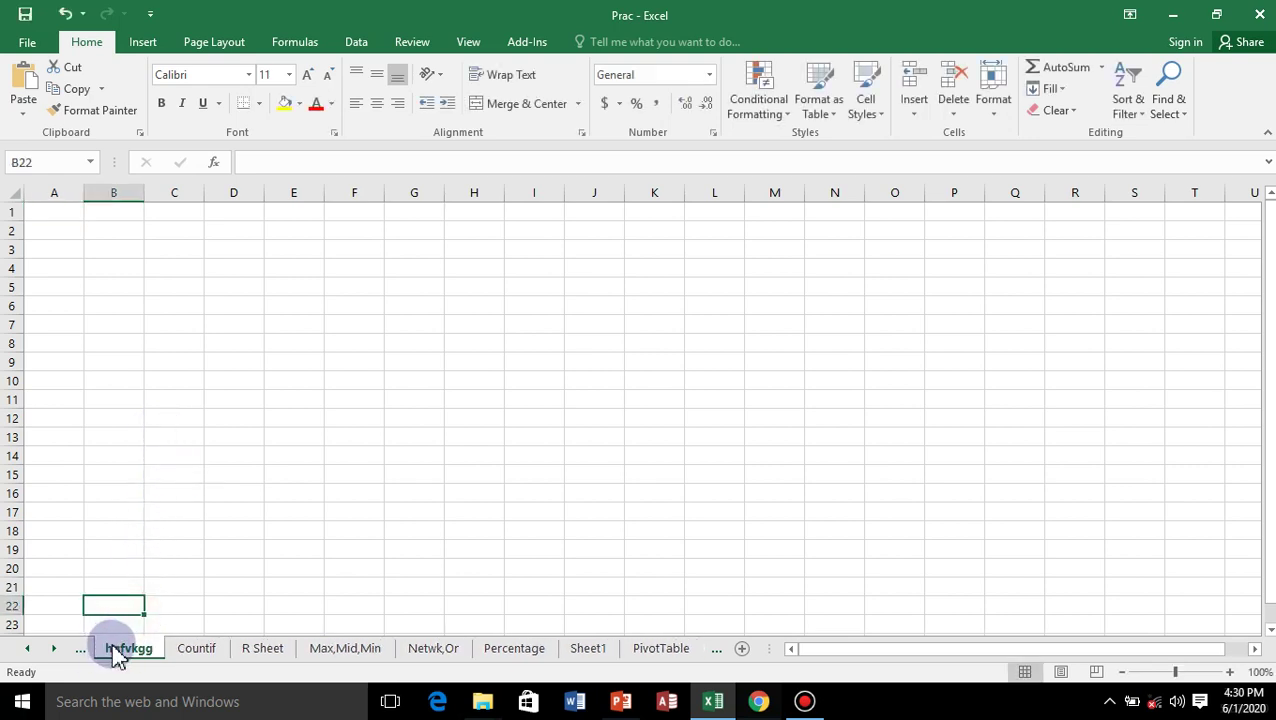
pyautogui.rightClick(118, 650)
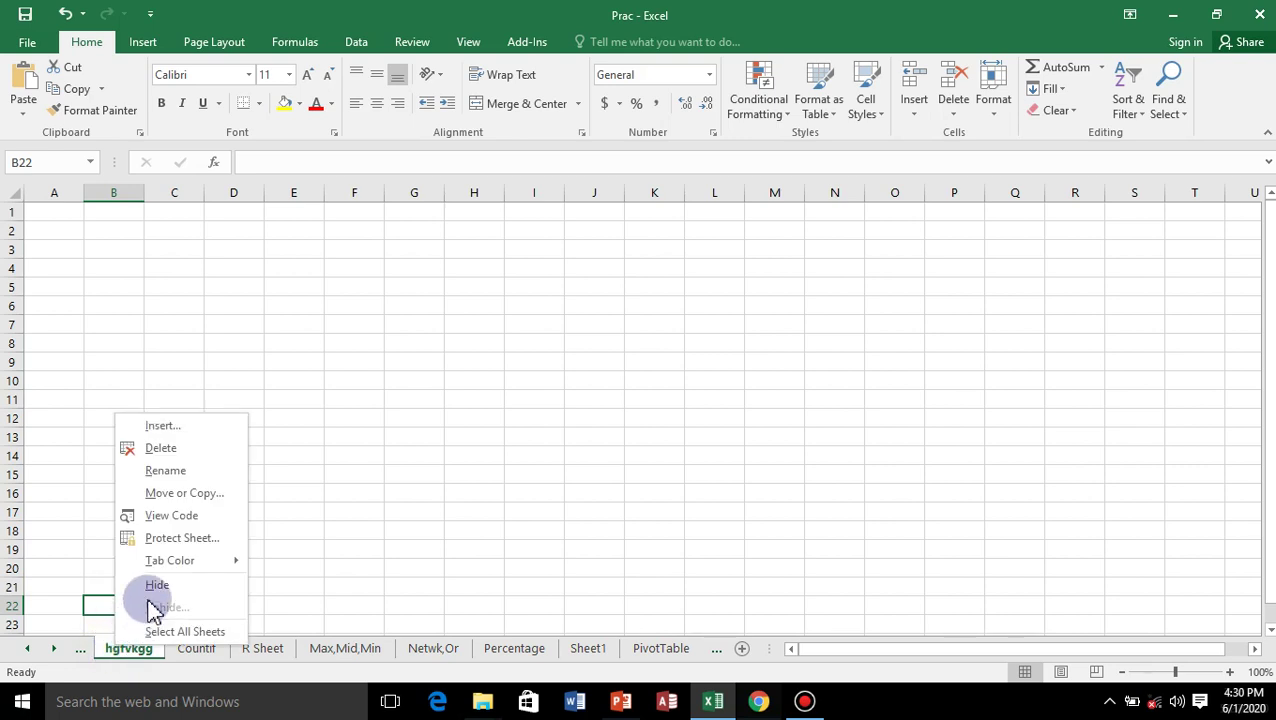
pyautogui.click(160, 448)
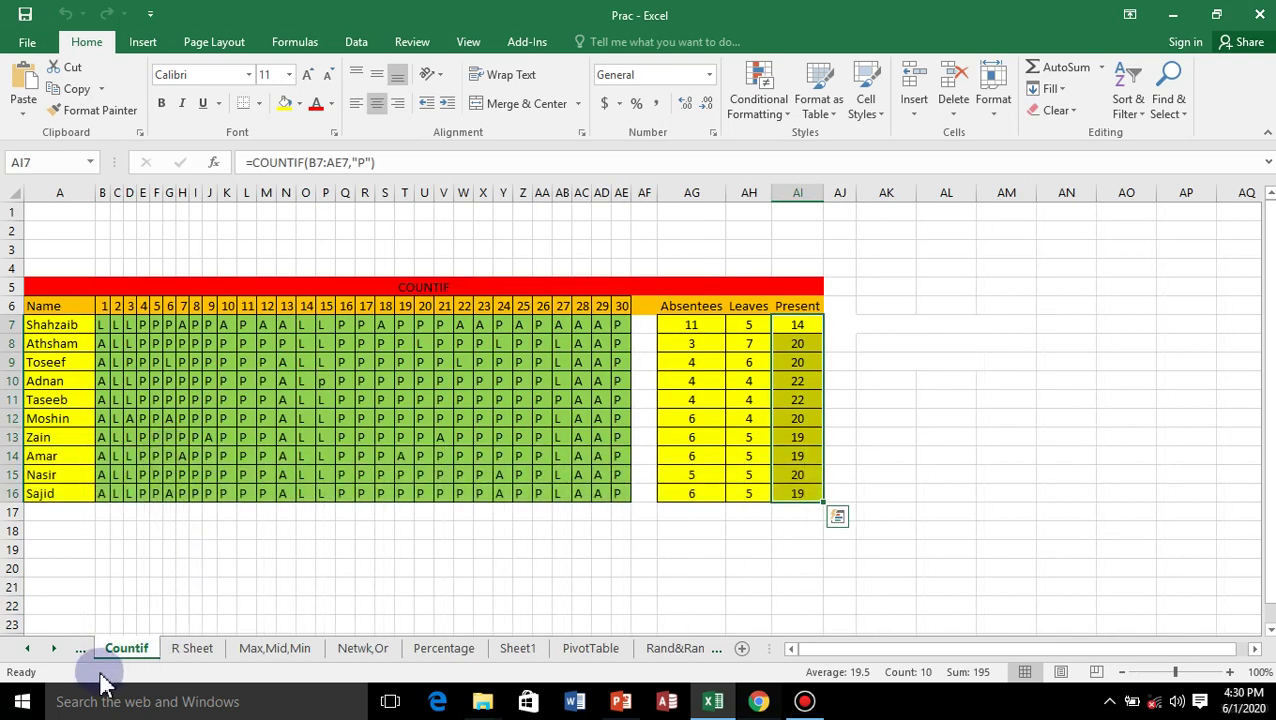
# Browse the PivotTable, Rand&Rank, Replace, REPT/LEN and Round sheets.
pyautogui.click(27, 649)
pyautogui.click(27, 649)
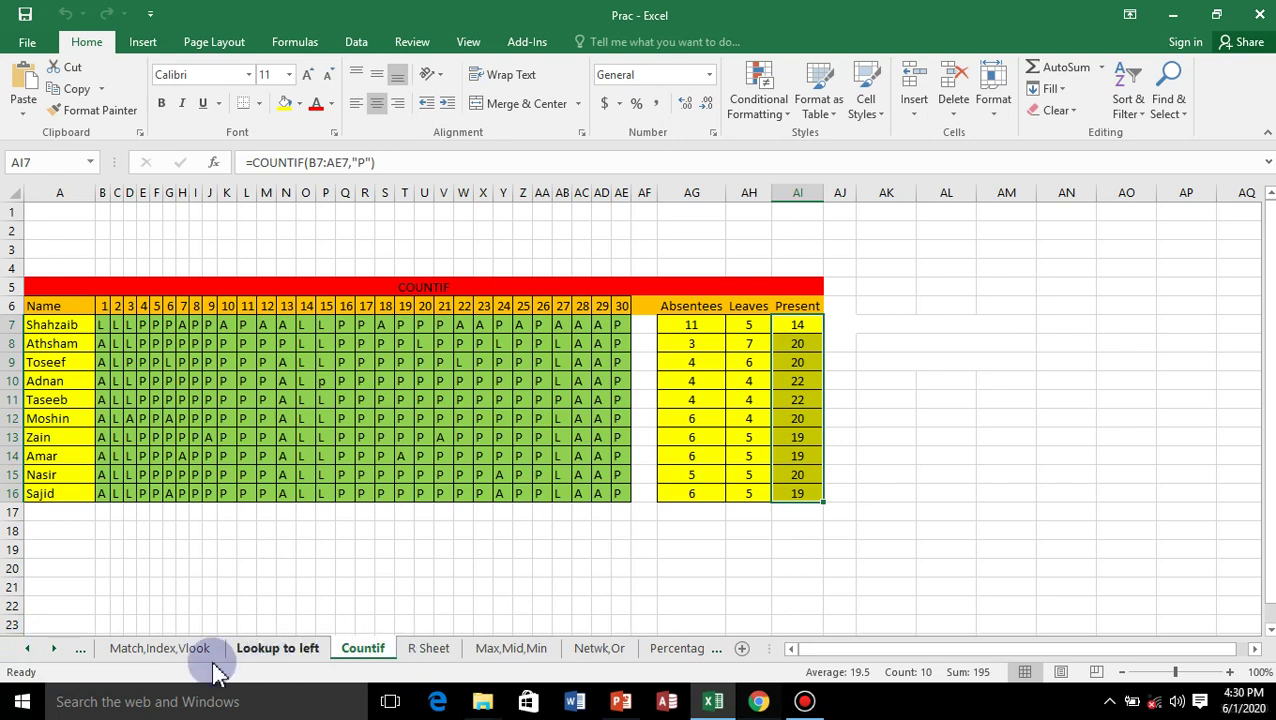
pyautogui.click(55, 657)
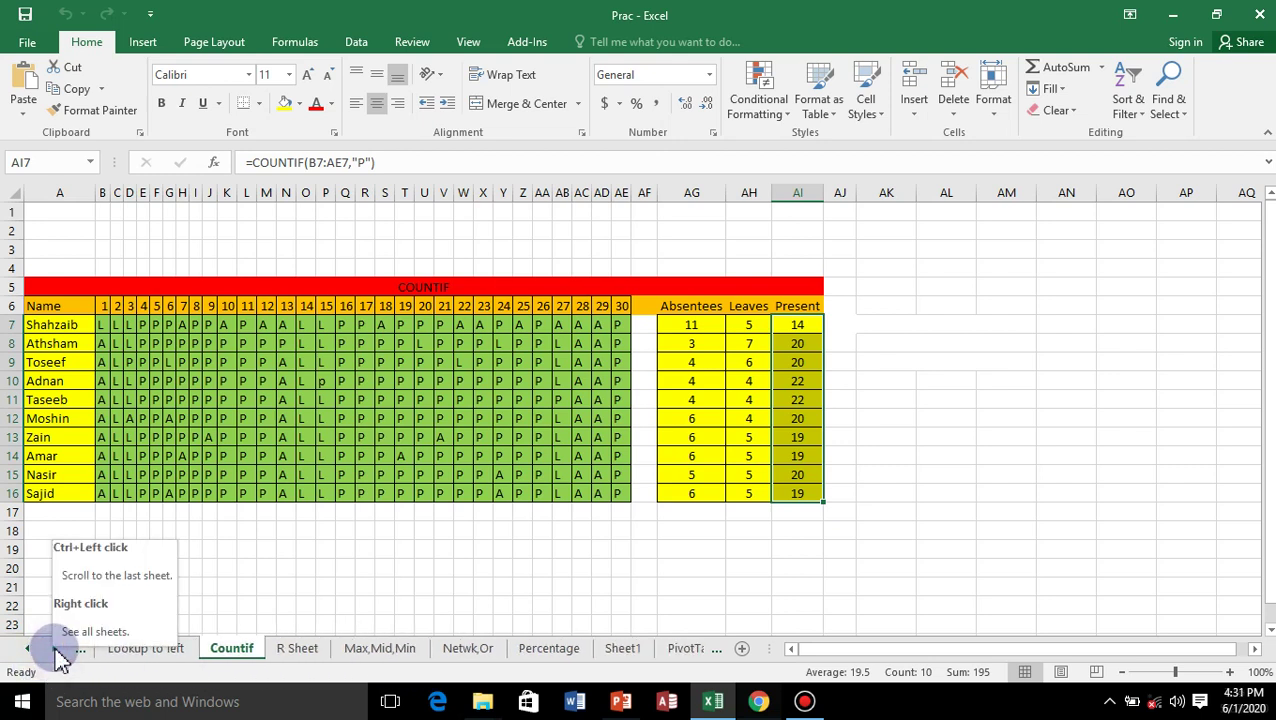
pyautogui.press('Right')
pyautogui.press('Right')
pyautogui.press('Right')
pyautogui.press('Right')
pyautogui.press('Right')
pyautogui.press('Right')
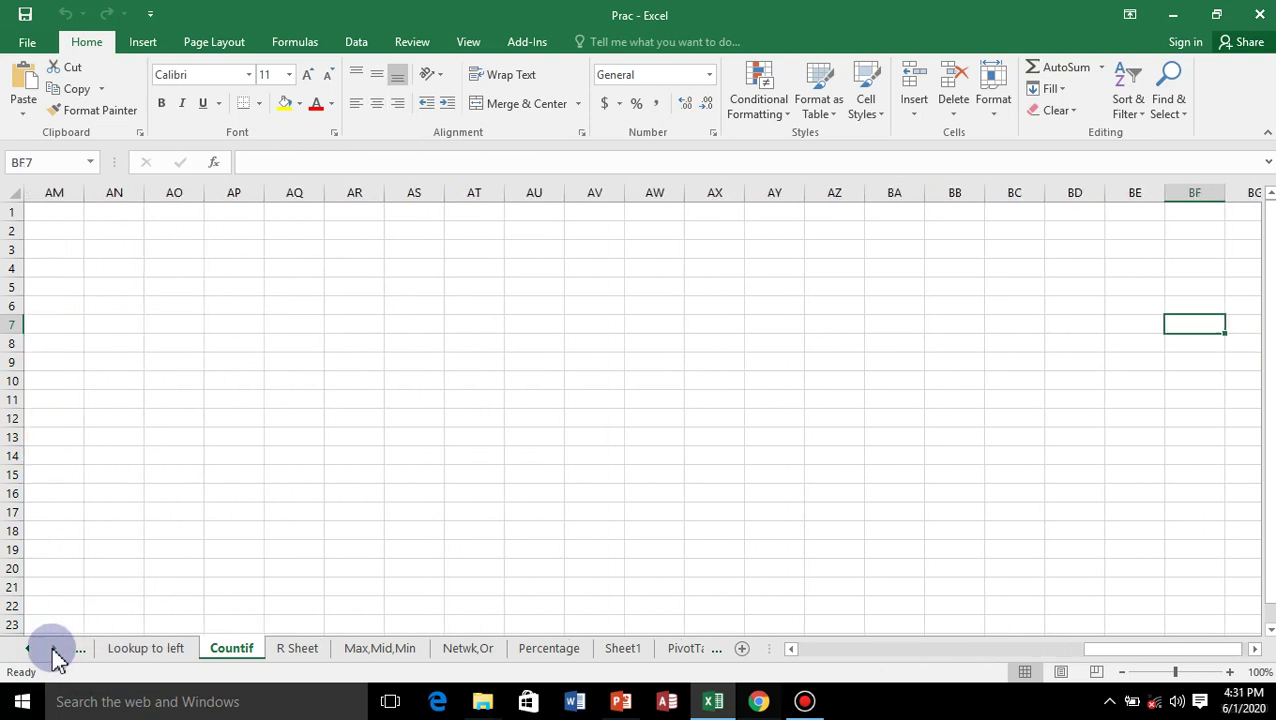
pyautogui.press('Right')
pyautogui.press('Right')
pyautogui.press('Right')
pyautogui.press('Right')
pyautogui.press('Right')
pyautogui.press('Right')
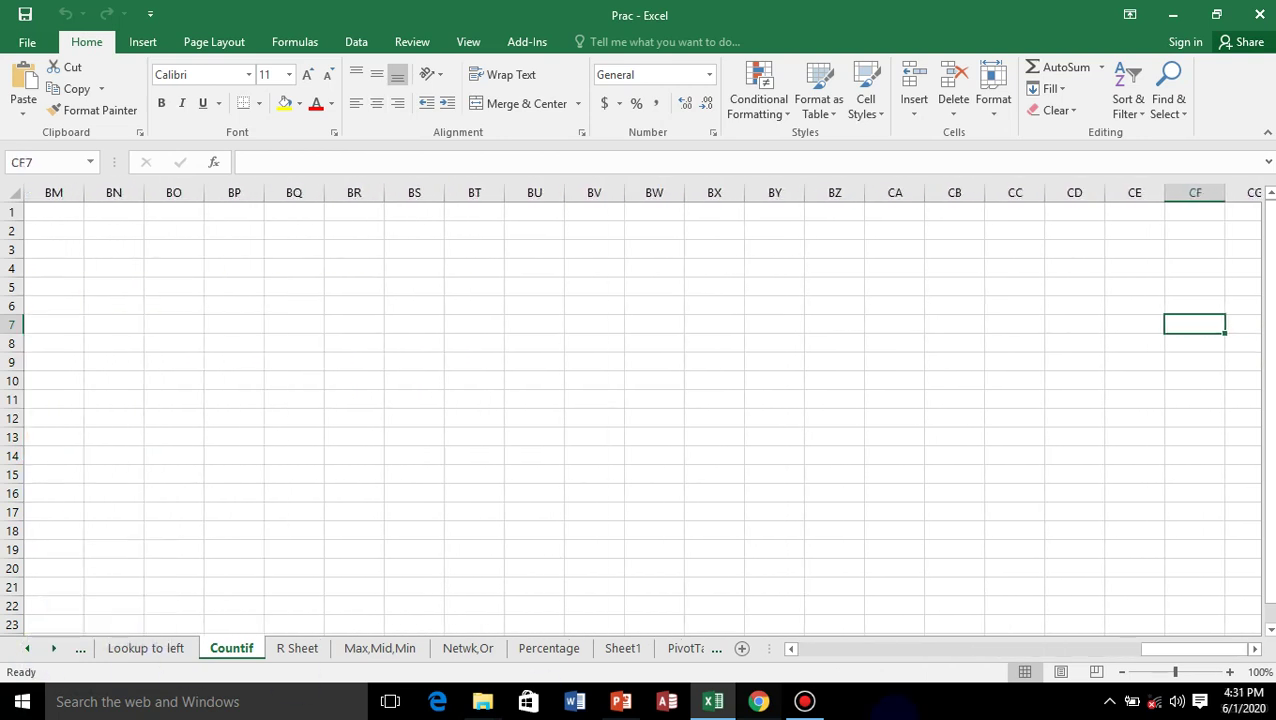
pyautogui.moveTo(1196, 649)
pyautogui.mouseDown()
pyautogui.moveTo(910, 700)
pyautogui.moveTo(721, 698)
pyautogui.mouseUp()
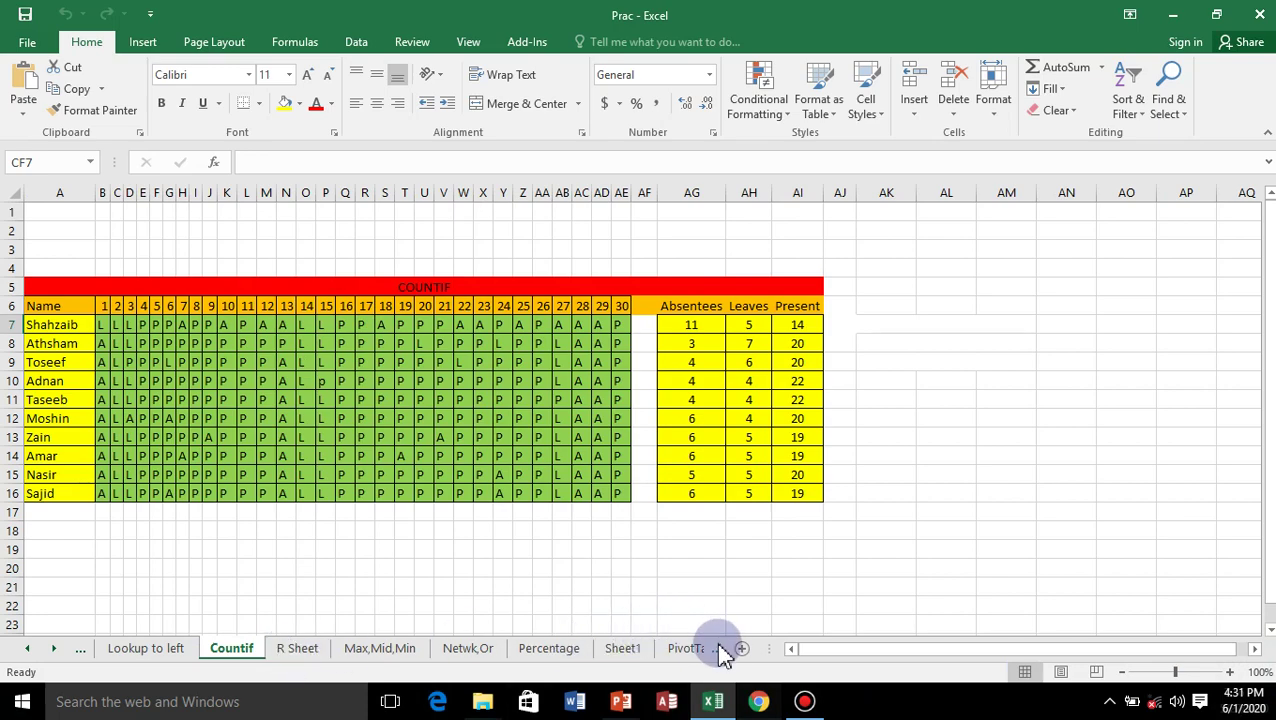
pyautogui.click(684, 649)
pyautogui.click(686, 649)
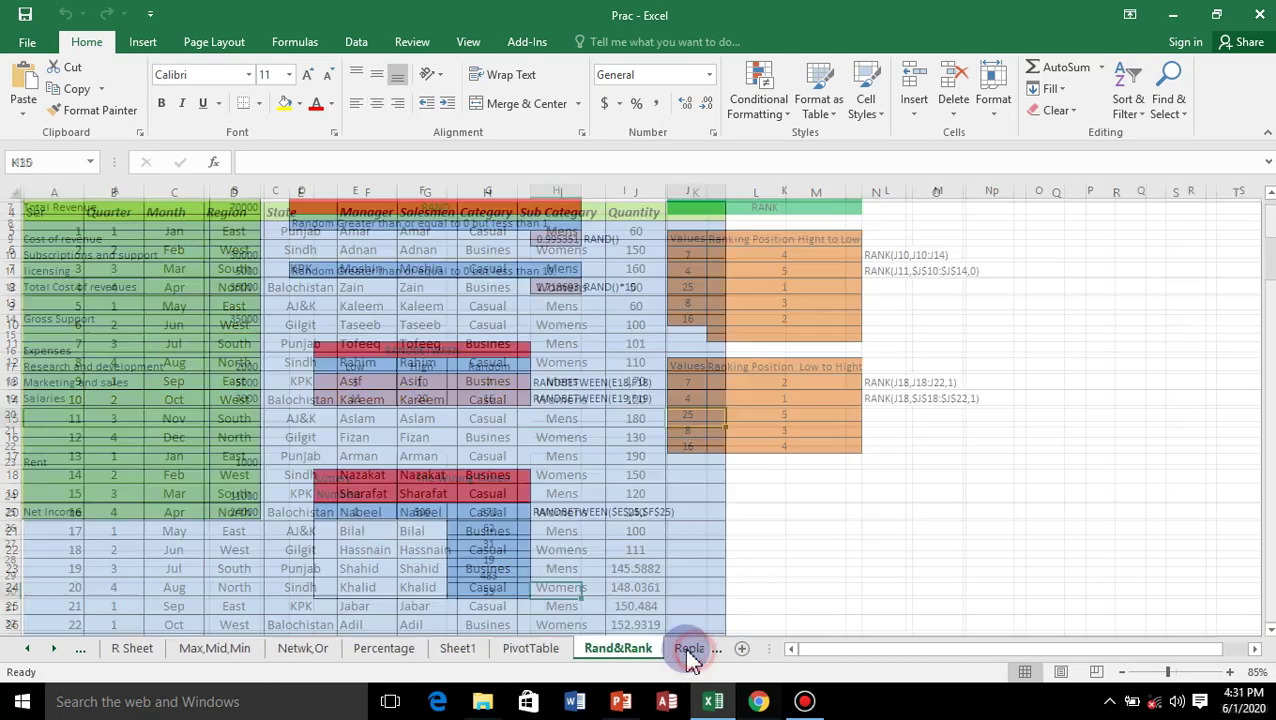
pyautogui.click(688, 649)
pyautogui.click(688, 649)
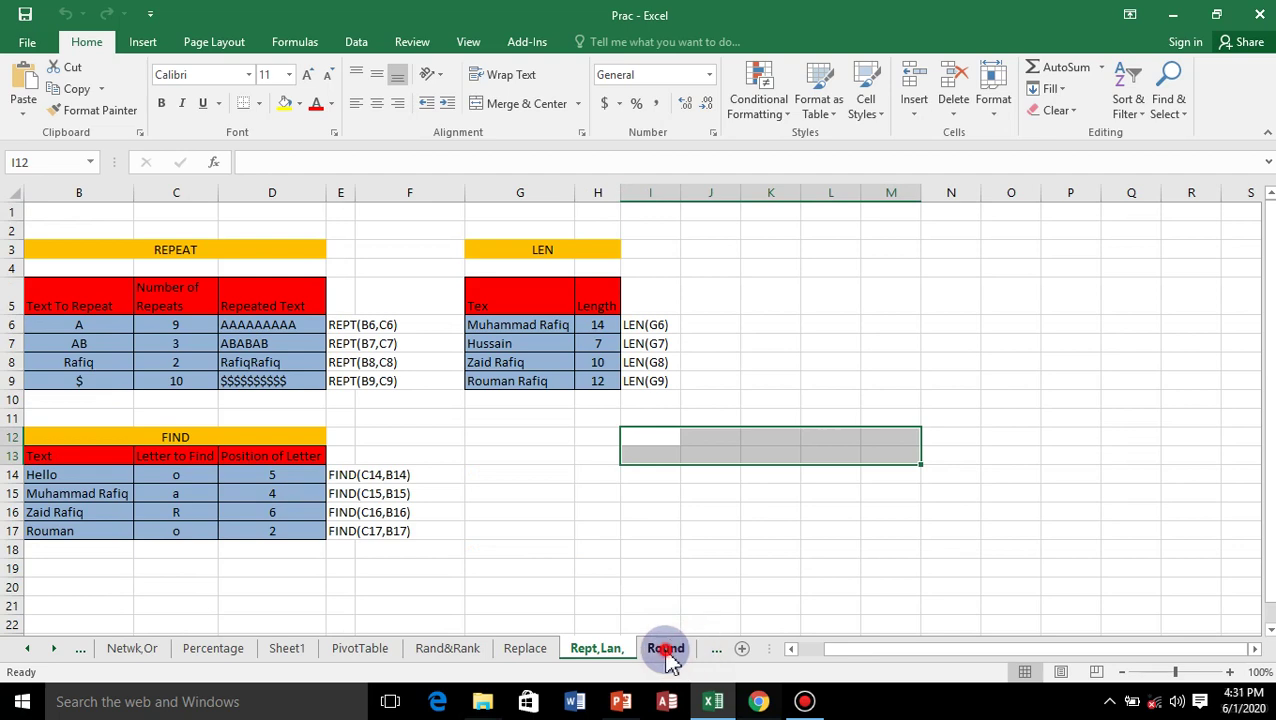
pyautogui.click(666, 649)
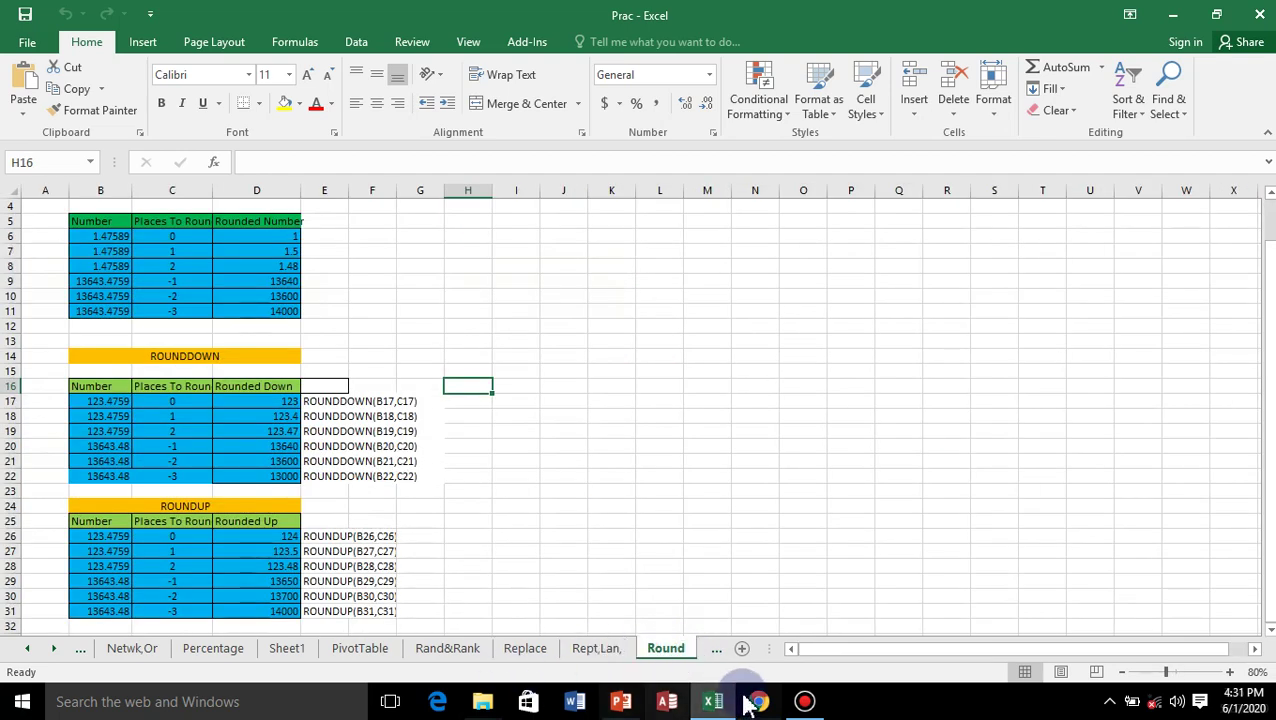
# Scroll to the last sheet tabs and open 'Sum up any Product Data'.
pyautogui.click(55, 649)
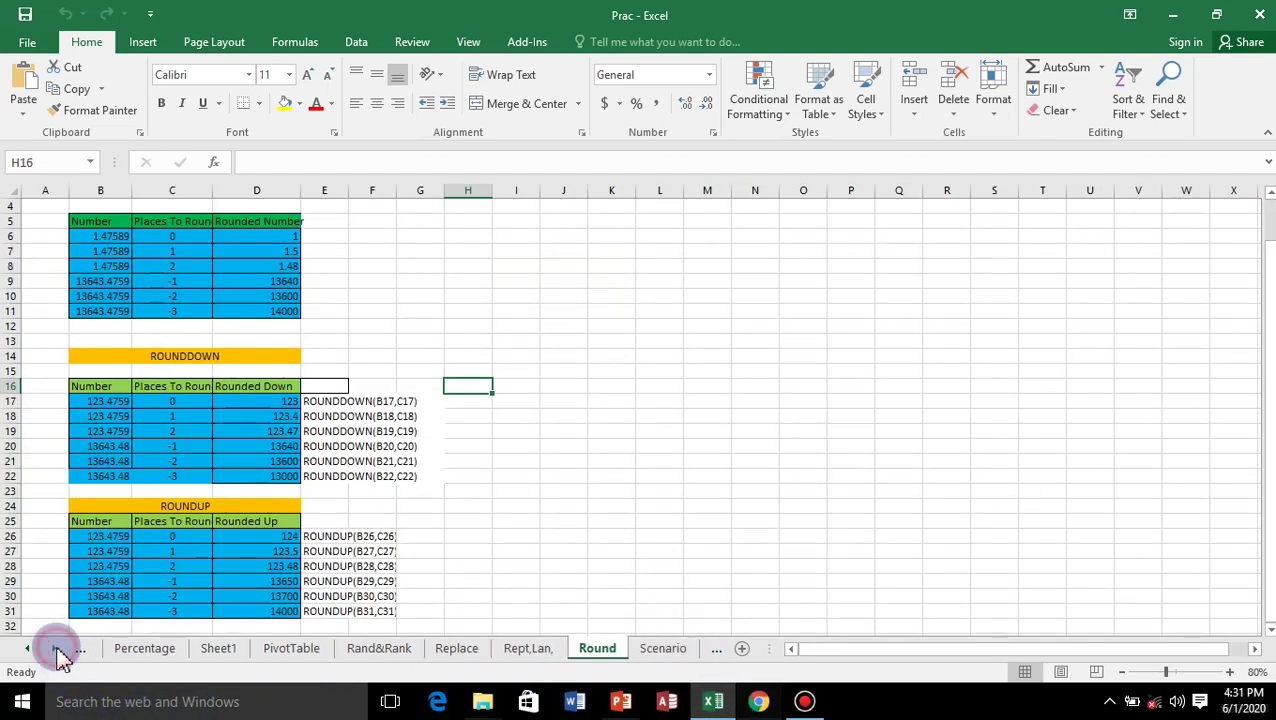
pyautogui.click(55, 649)
pyautogui.click(55, 649)
pyautogui.doubleClick(55, 649)
pyautogui.doubleClick(55, 649)
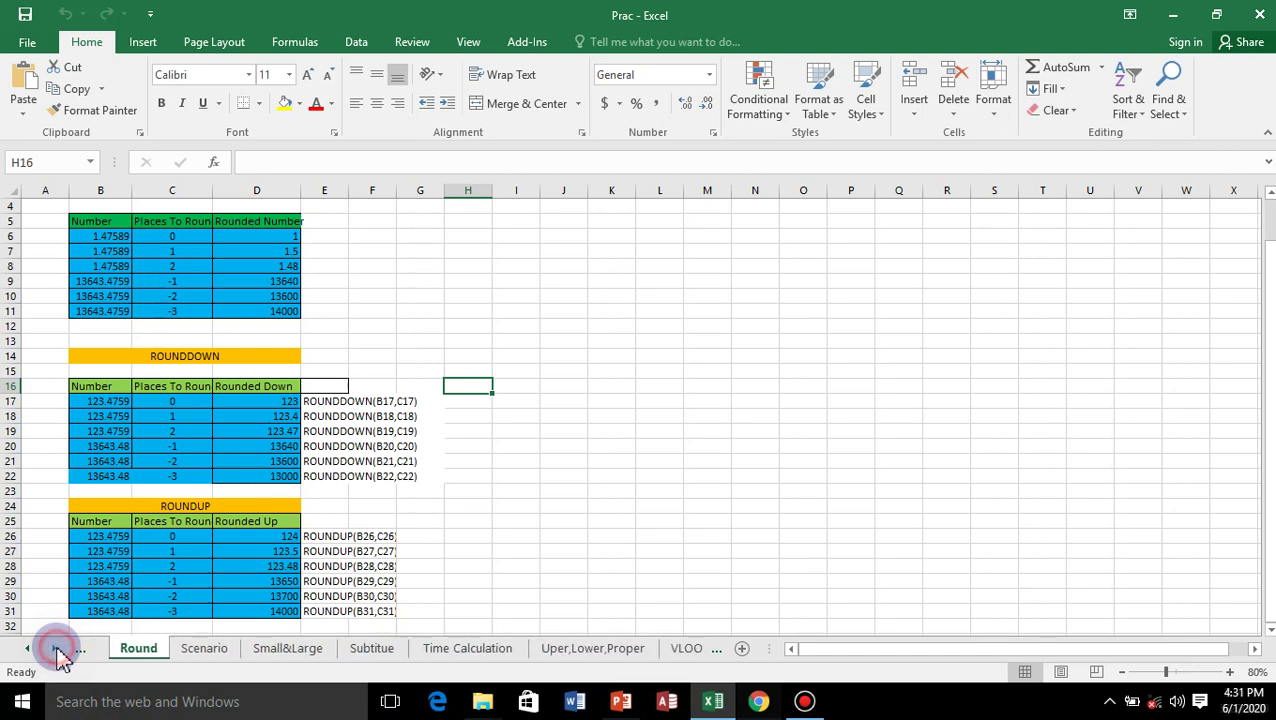
pyautogui.click(55, 649)
pyautogui.doubleClick(55, 649)
pyautogui.doubleClick(55, 649)
pyautogui.doubleClick(55, 649)
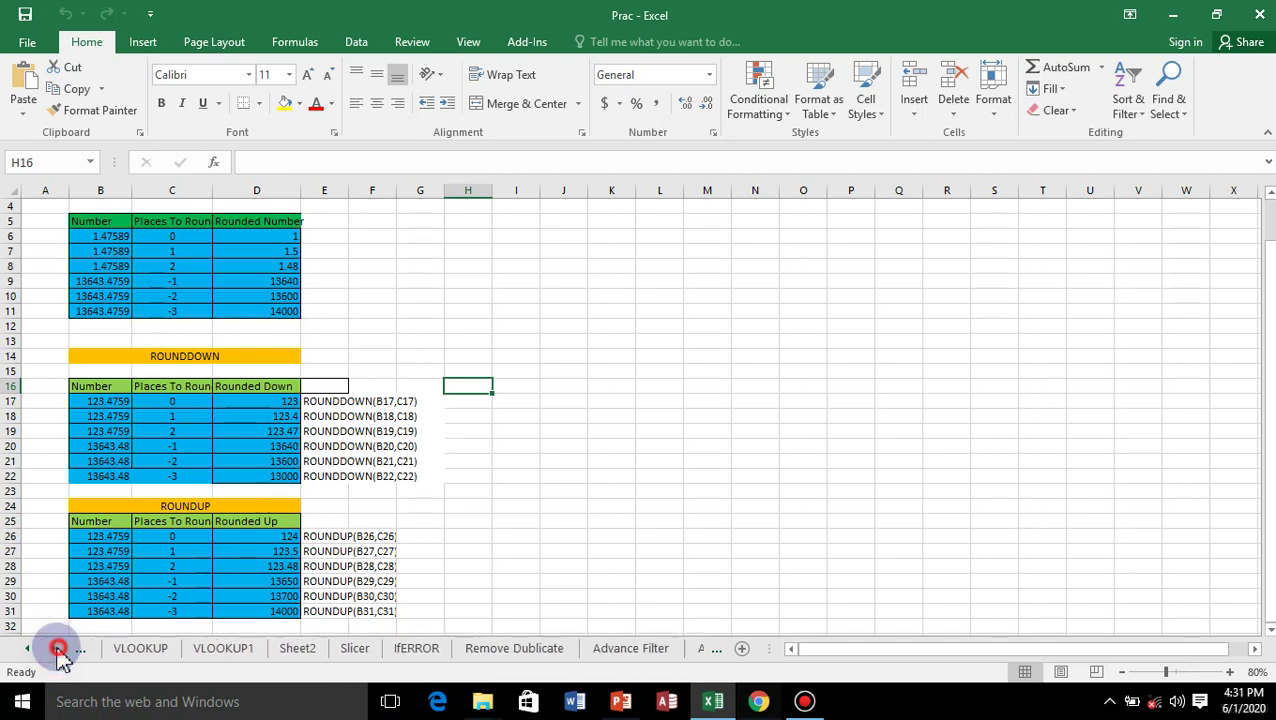
pyautogui.doubleClick(55, 649)
pyautogui.doubleClick(55, 649)
pyautogui.doubleClick(55, 649)
pyautogui.click(55, 649)
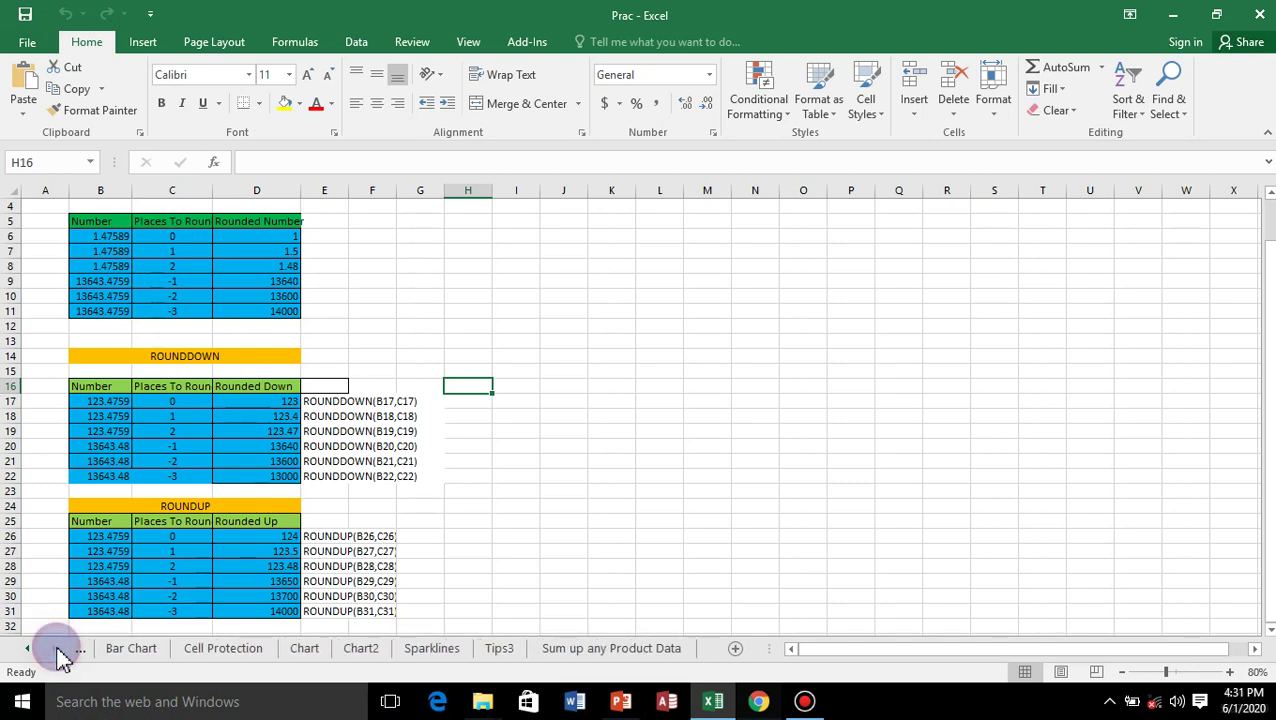
pyautogui.click(612, 650)
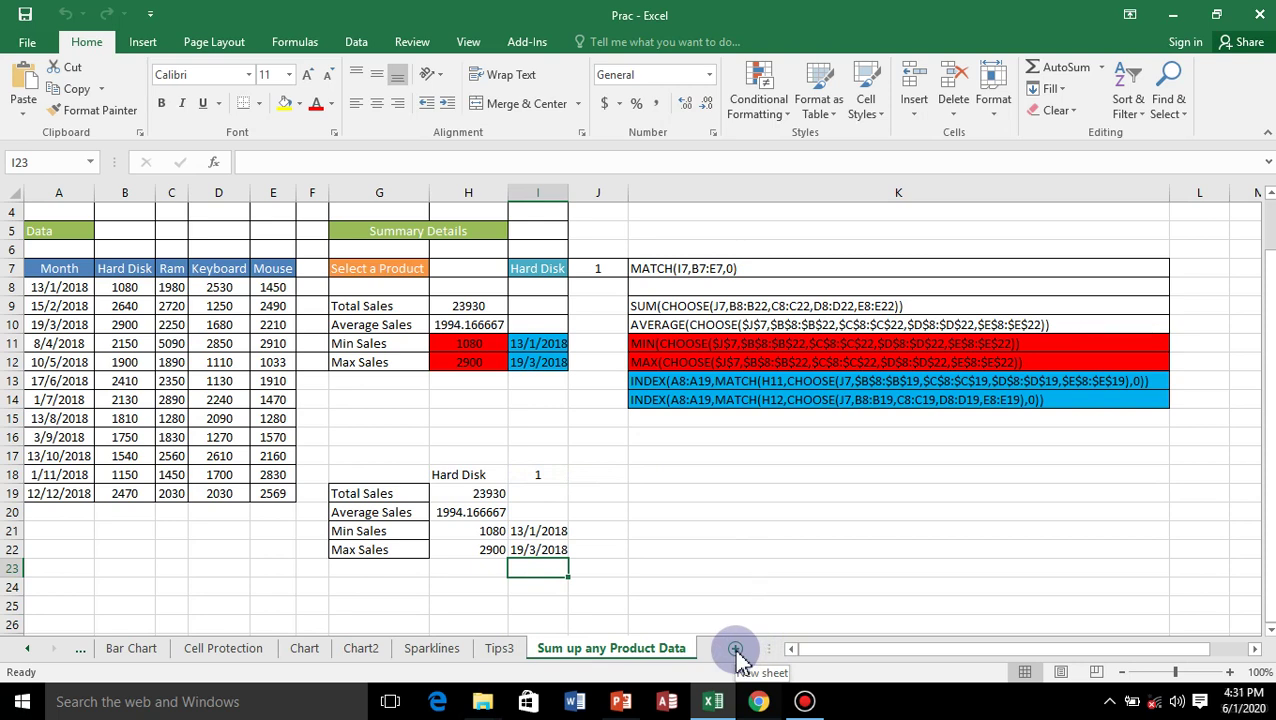
# Add a new sheet and enter lkkdnod in cell A3.
pyautogui.click(735, 650)
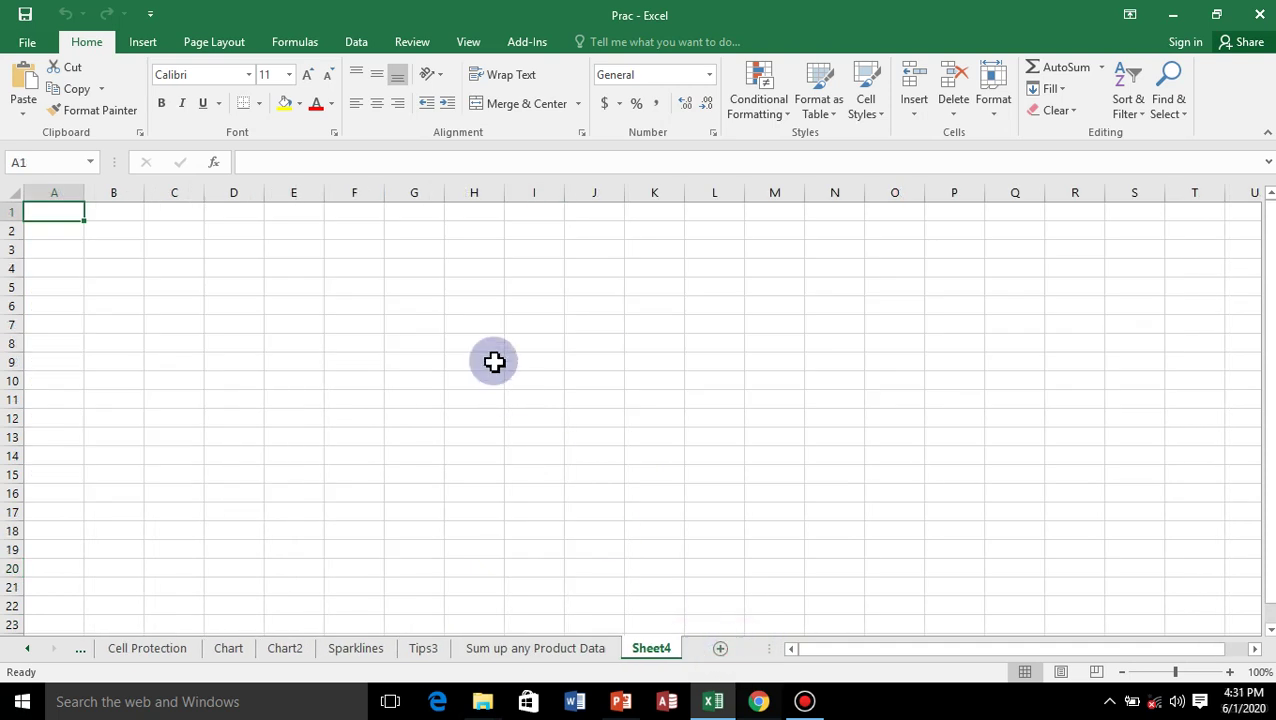
pyautogui.click(64, 249)
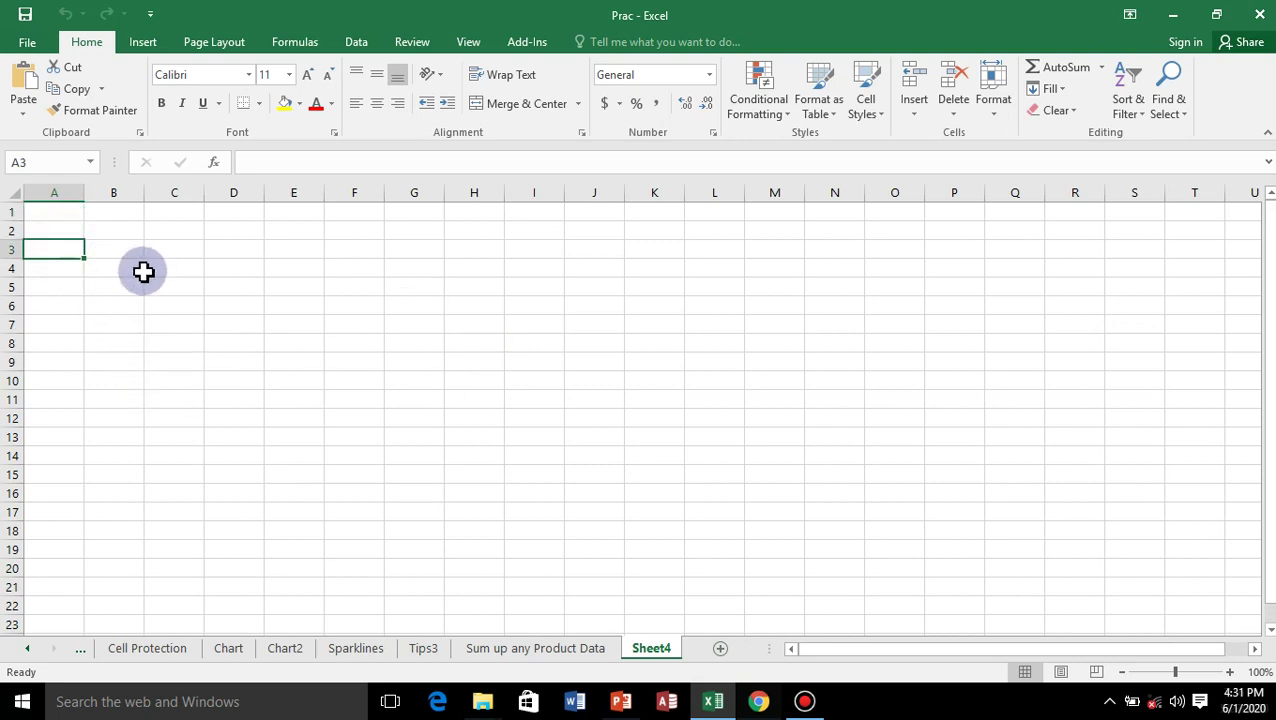
pyautogui.write('lkkdnod')
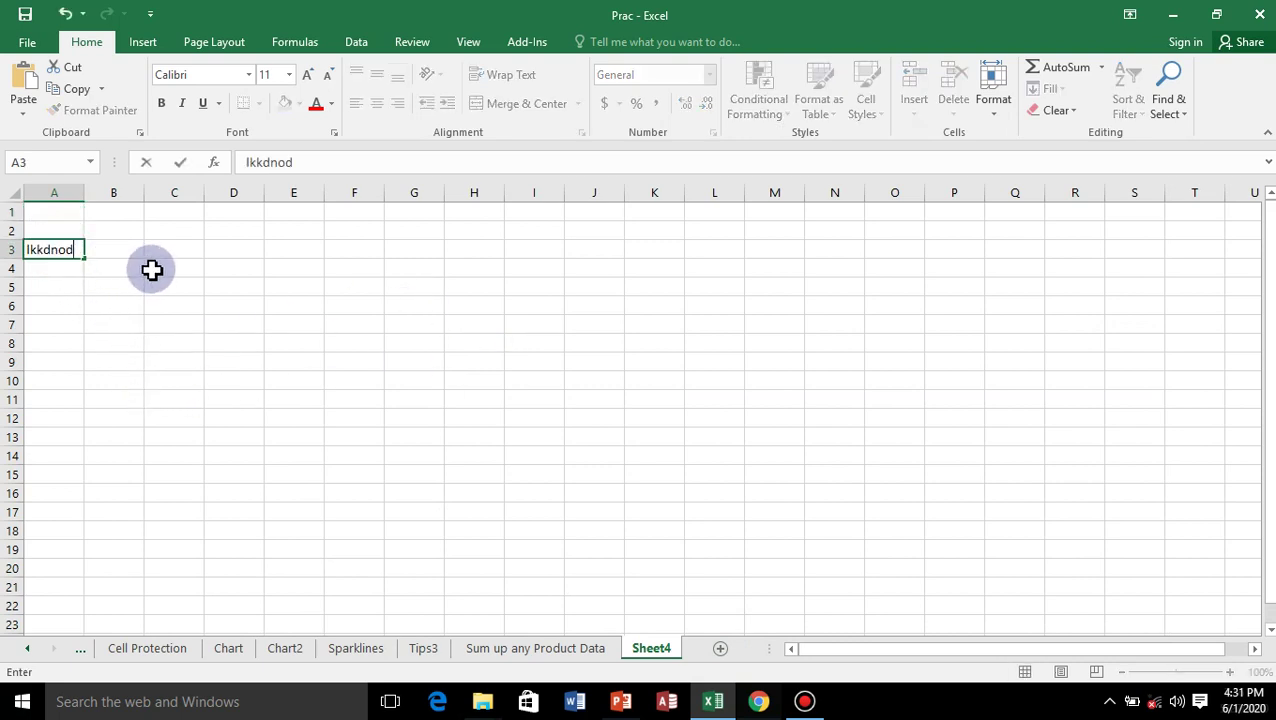
# Rename Sheet4 to dfgdg, then delete it permanently.
pyautogui.rightClick(652, 655)
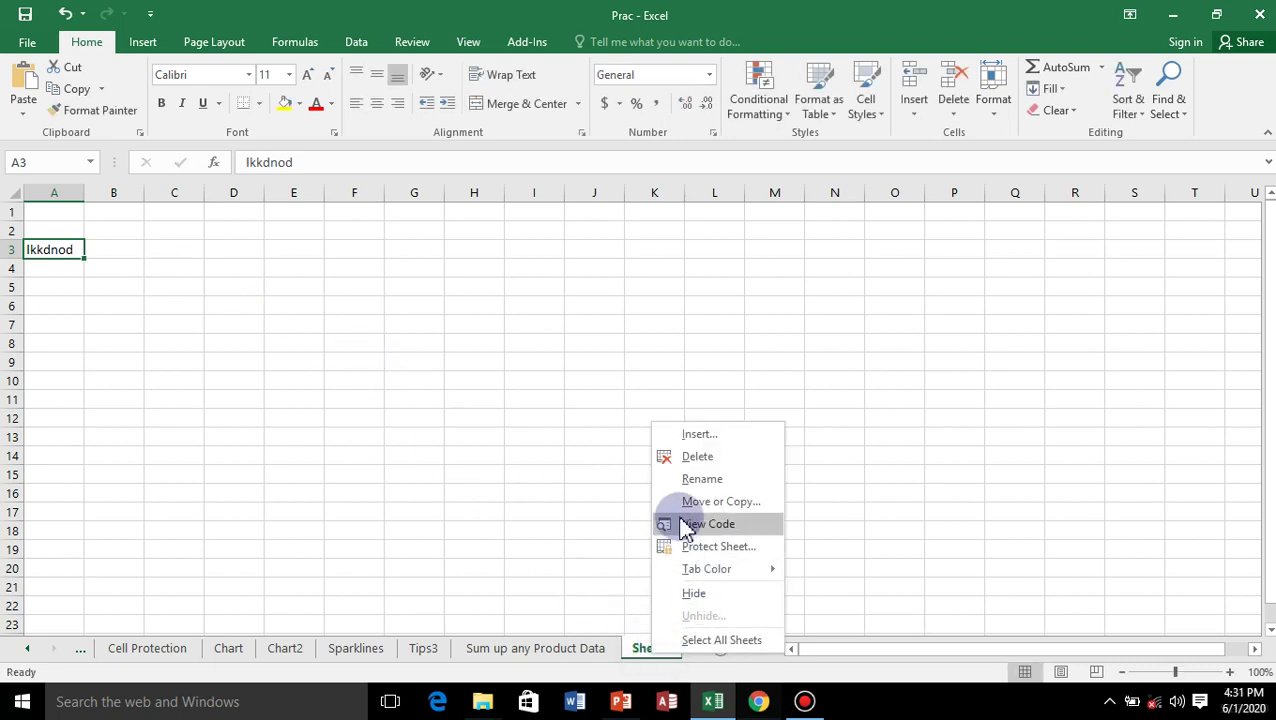
pyautogui.click(708, 479)
pyautogui.write('fg')
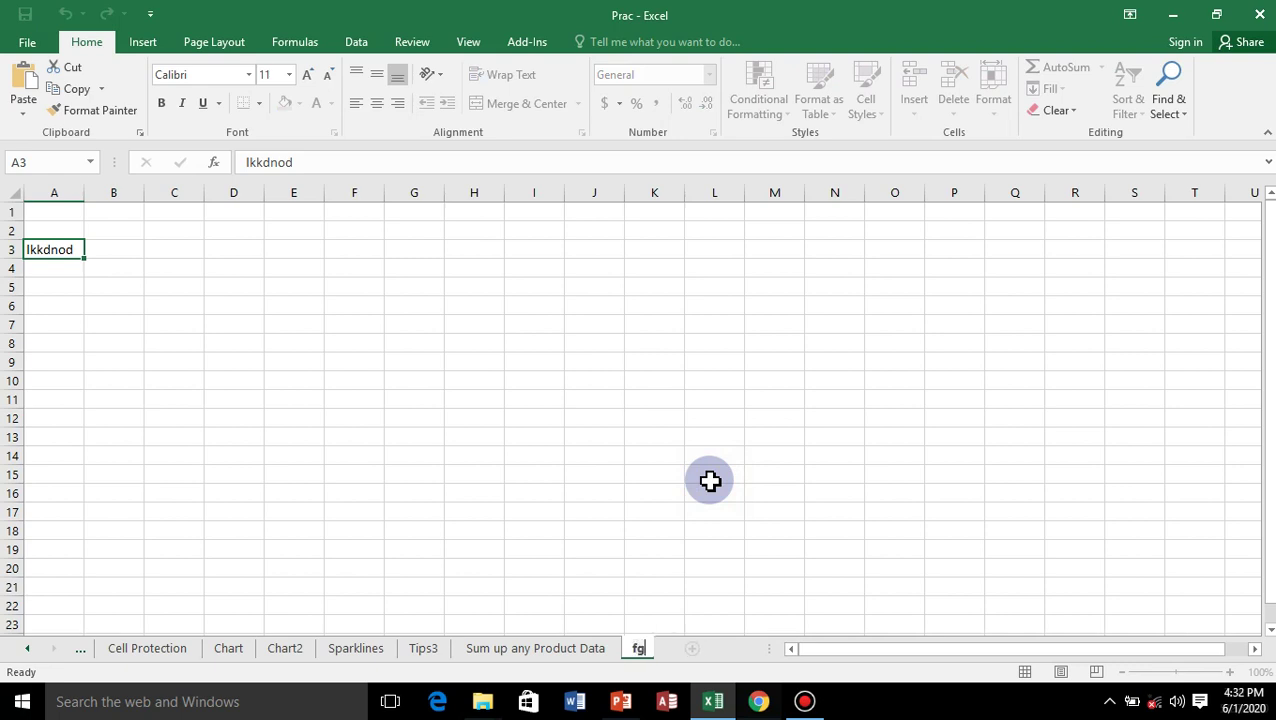
pyautogui.write('dfgdg')
pyautogui.click(652, 604)
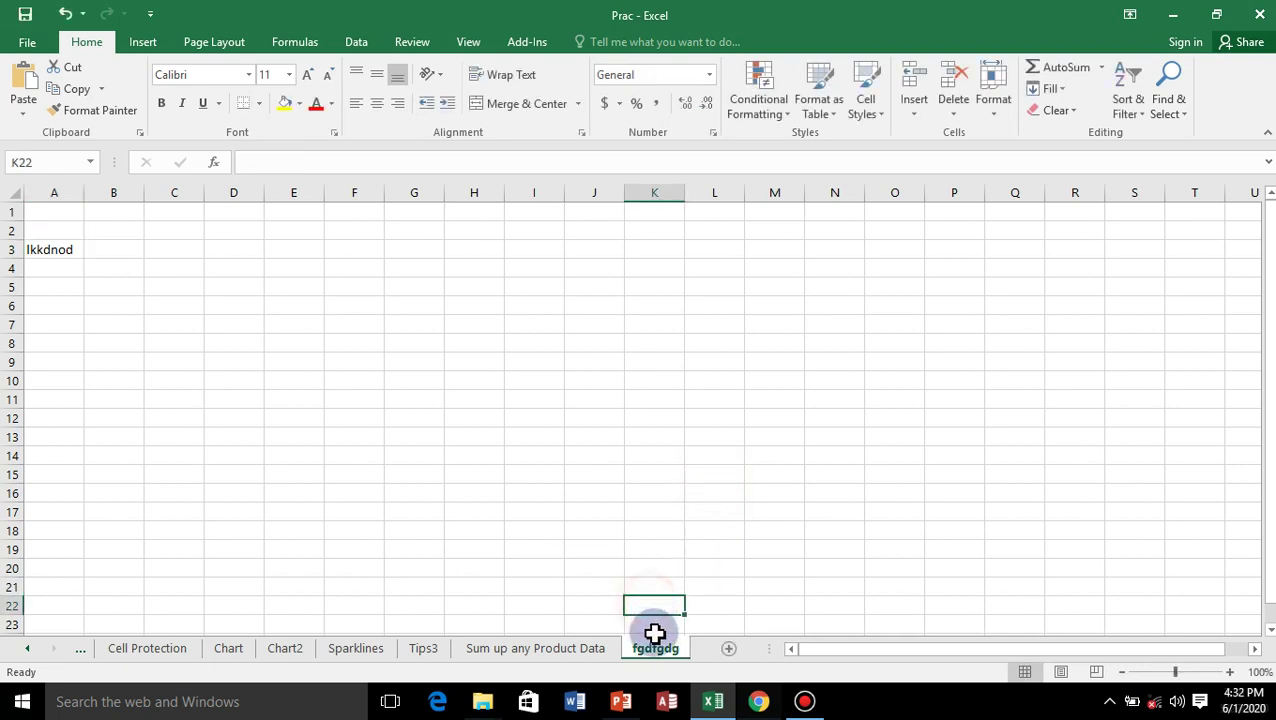
pyautogui.rightClick(667, 660)
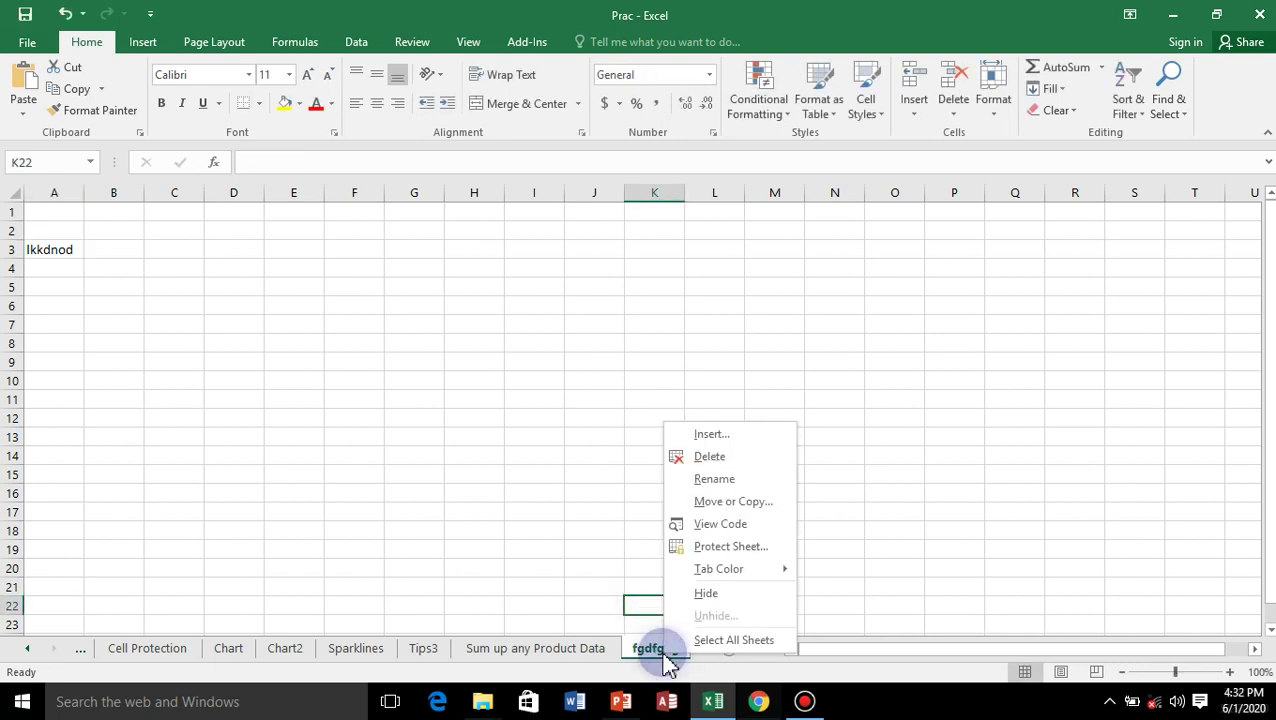
pyautogui.click(720, 457)
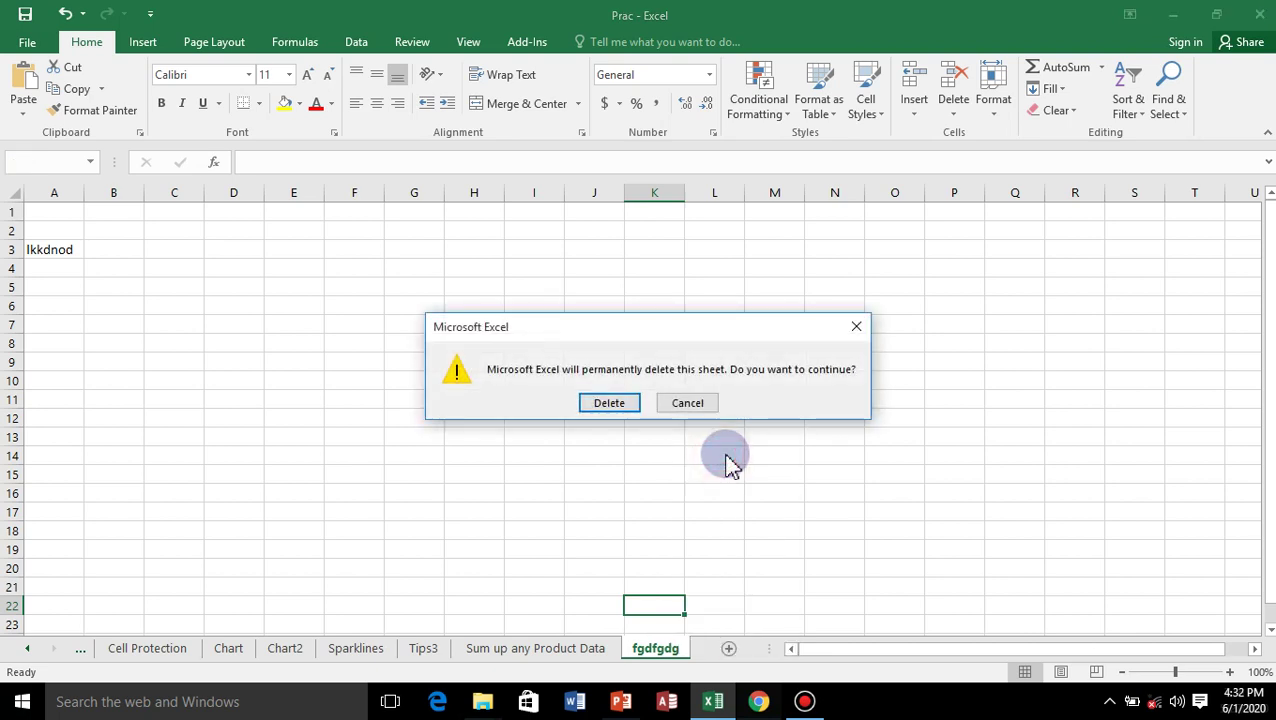
pyautogui.click(608, 404)
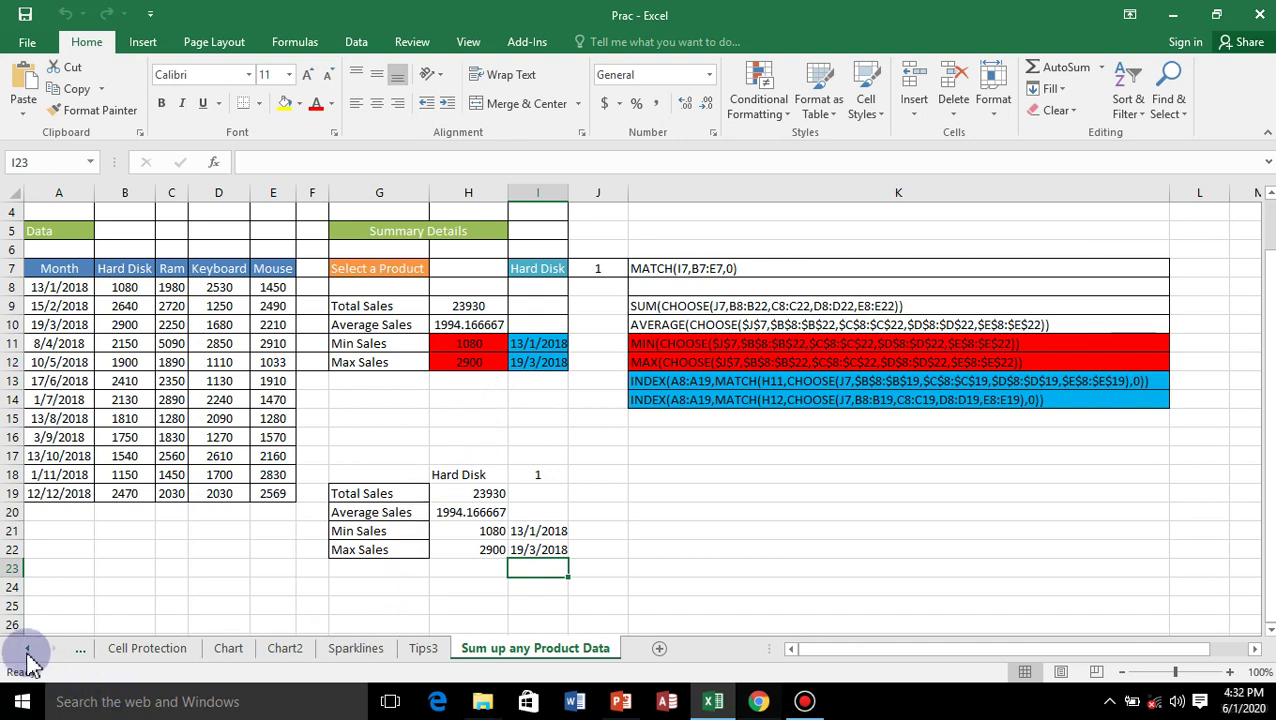
# Scroll the sheet tabs back to the start and open the 'Lookup to left' sheet.
pyautogui.moveTo(27, 655); pyautogui.dragTo(27, 656)
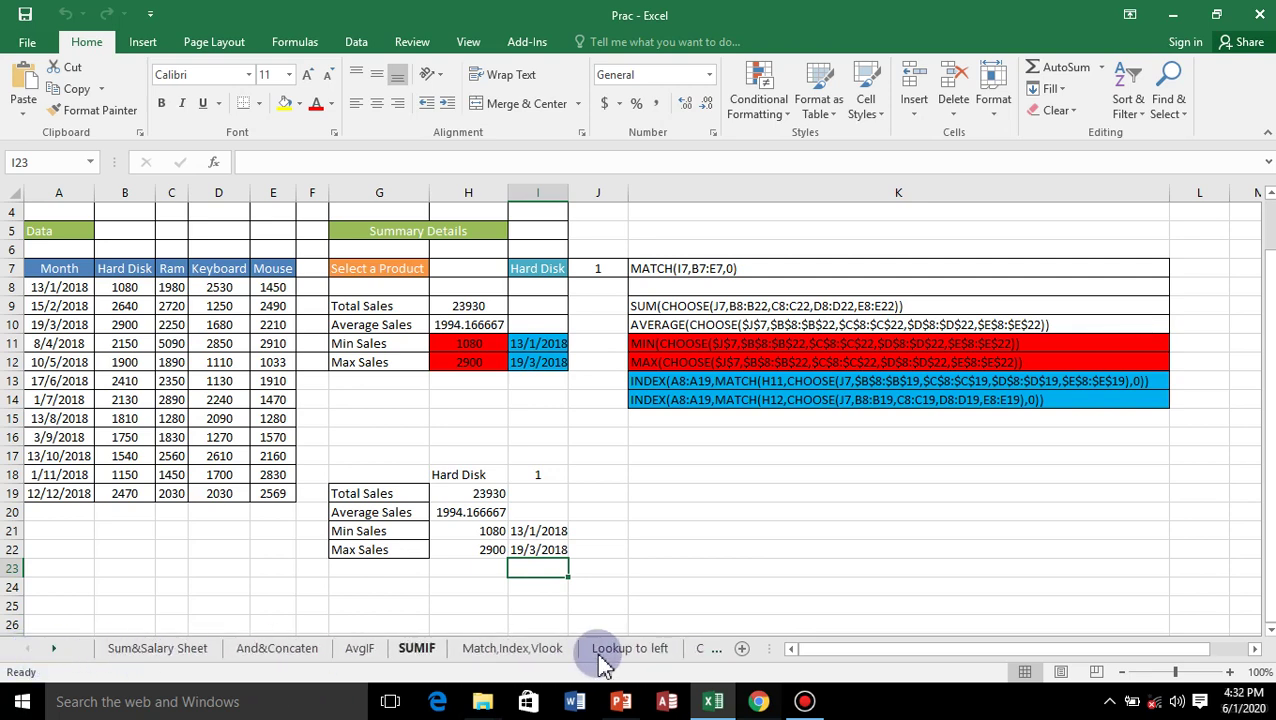
pyautogui.click(633, 649)
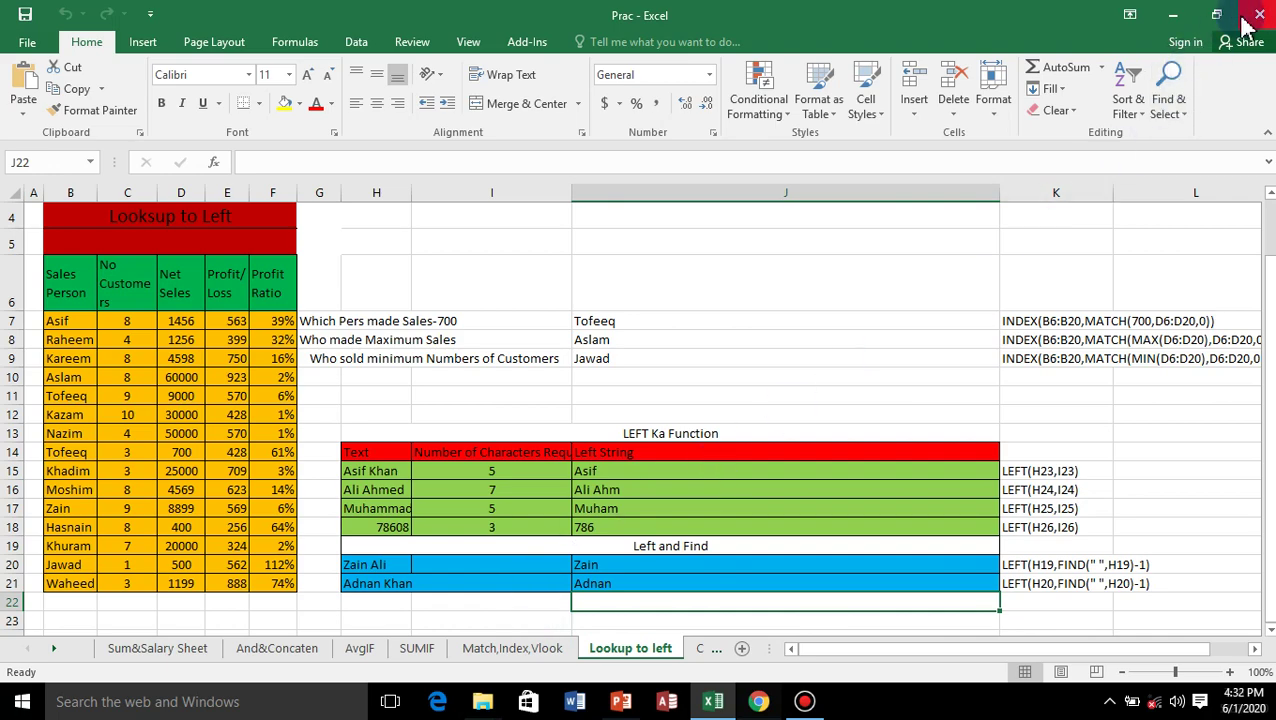
# Minimize Excel and bring the Bandicam recorder window back from the taskbar.
pyautogui.click(1174, 20)
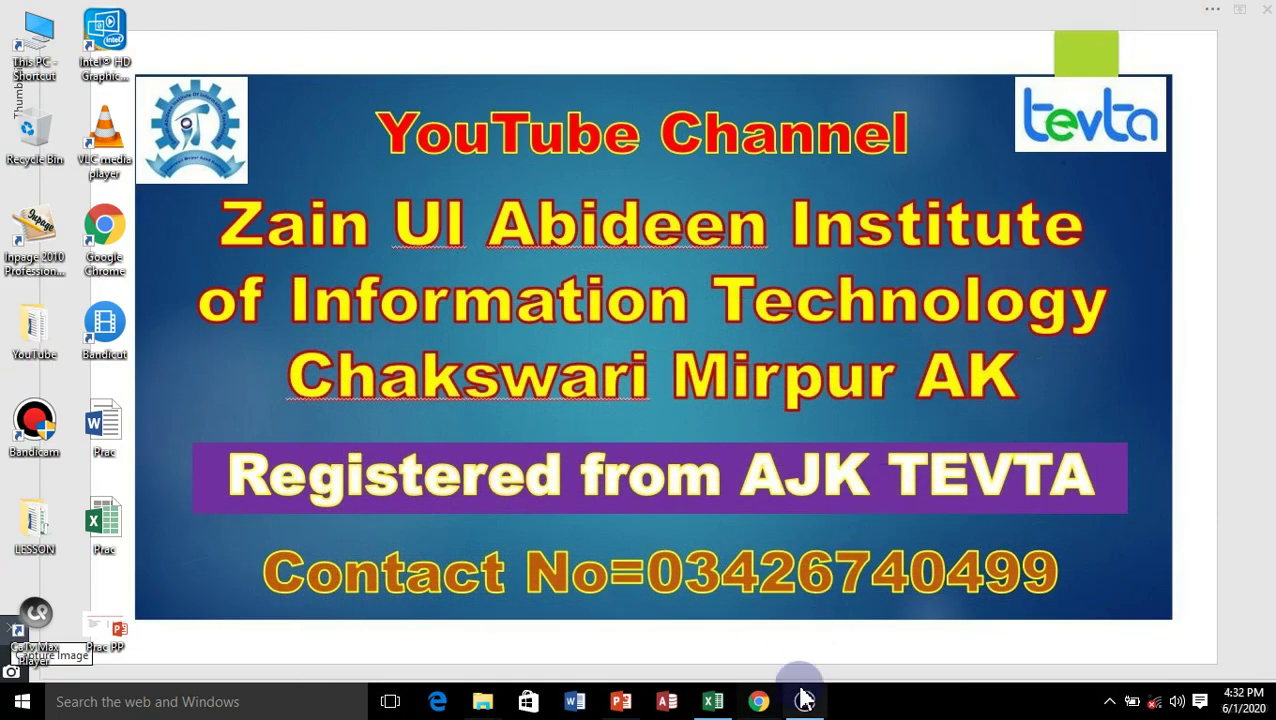
pyautogui.moveTo(802, 705)
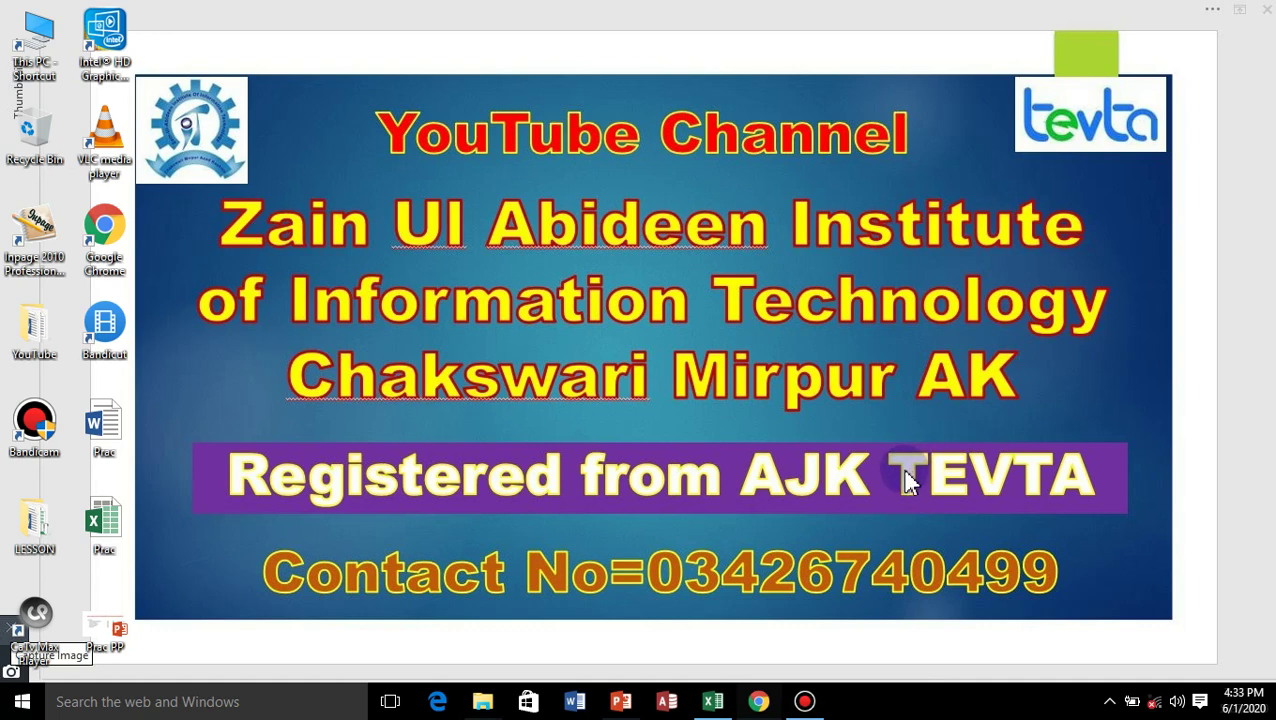
pyautogui.click(804, 701)
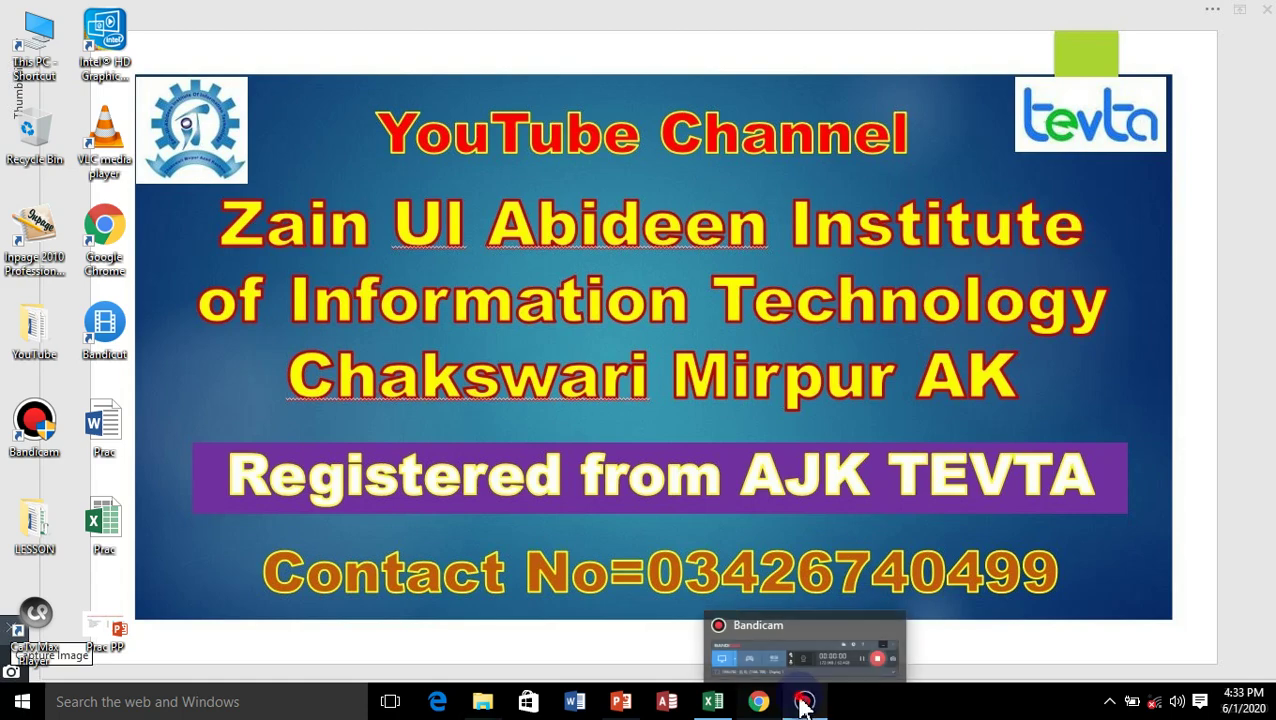